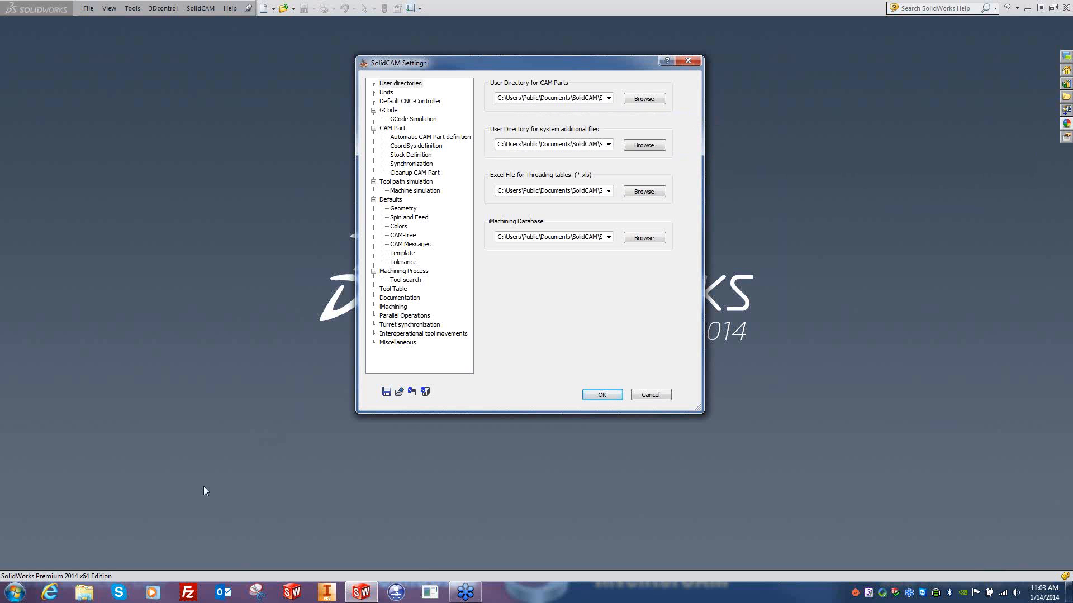
- Switch to Windows Explorer and look through the Program Files folder on Local Disk (C:)
click(85, 591)
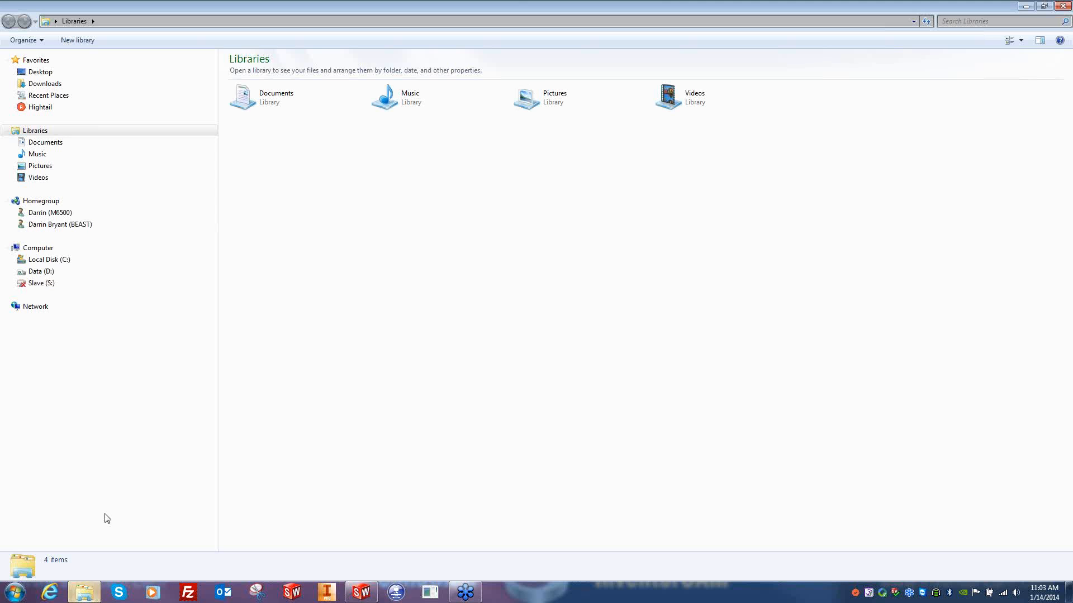
click(55, 261)
double_click(272, 152)
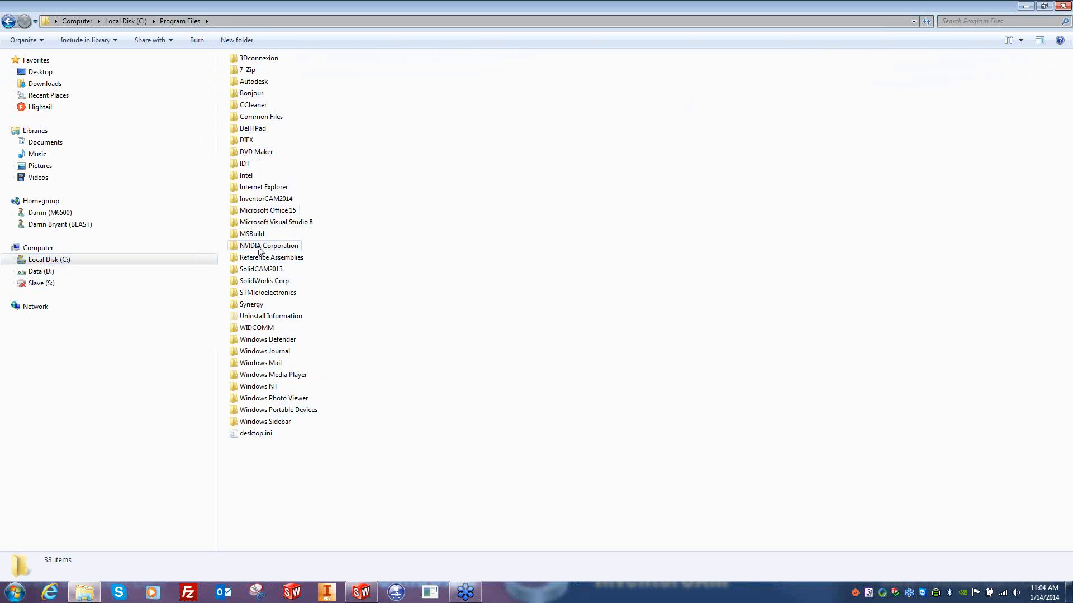
mouse_move(261, 251)
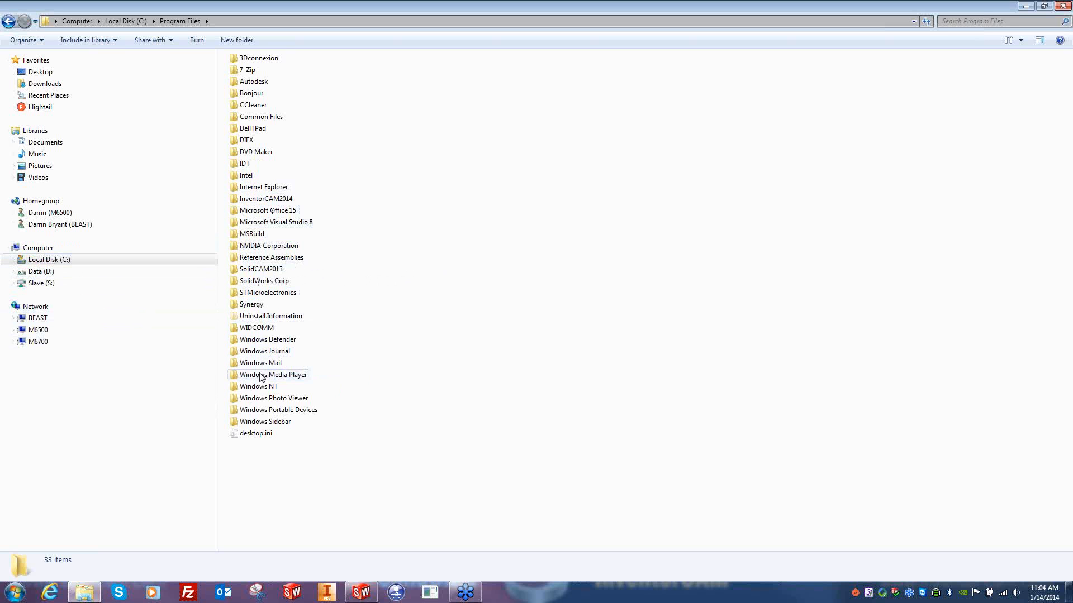
mouse_move(260, 378)
- Open the AppData folder inside the personal user profile folder under C:\Users
click(61, 261)
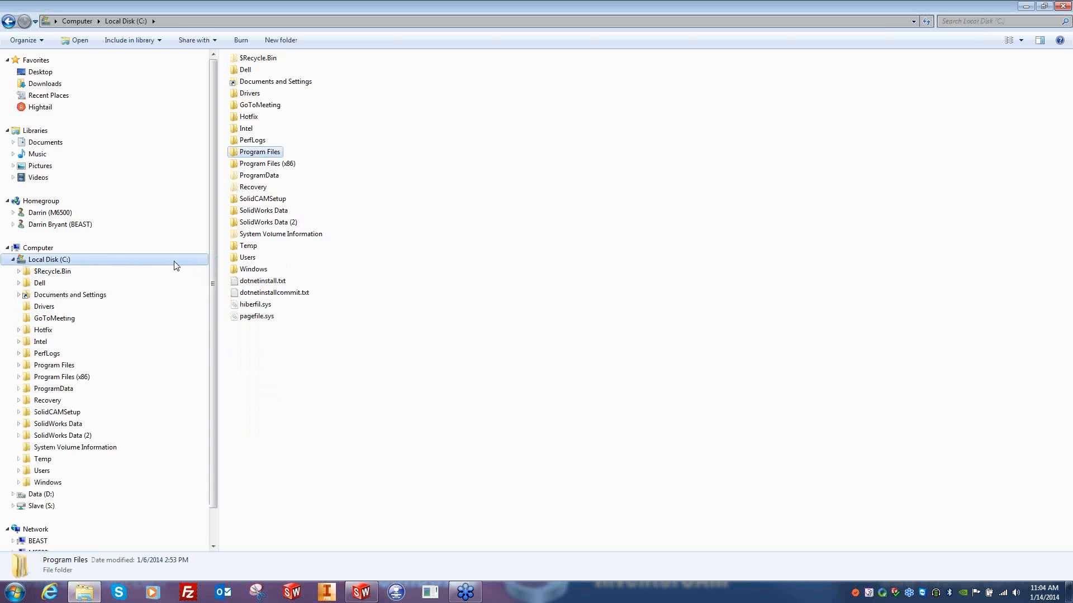
double_click(254, 258)
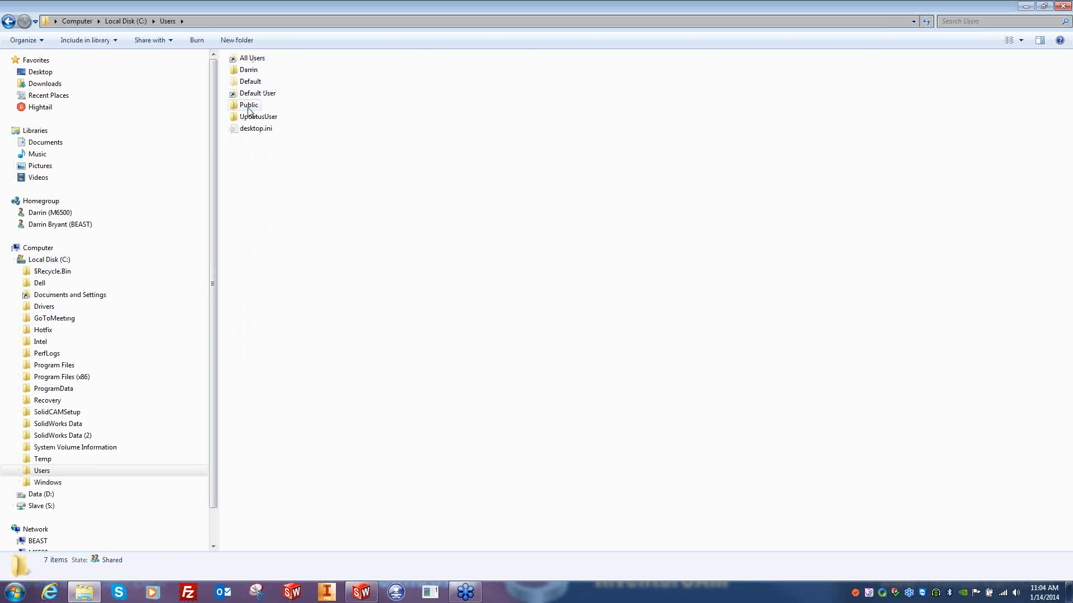
double_click(252, 71)
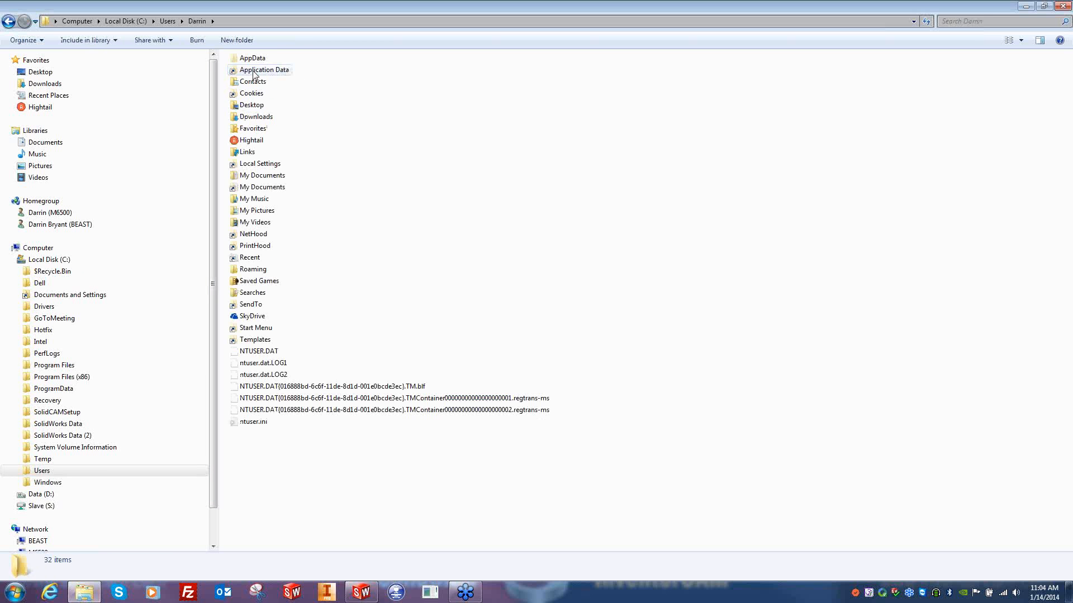
double_click(255, 59)
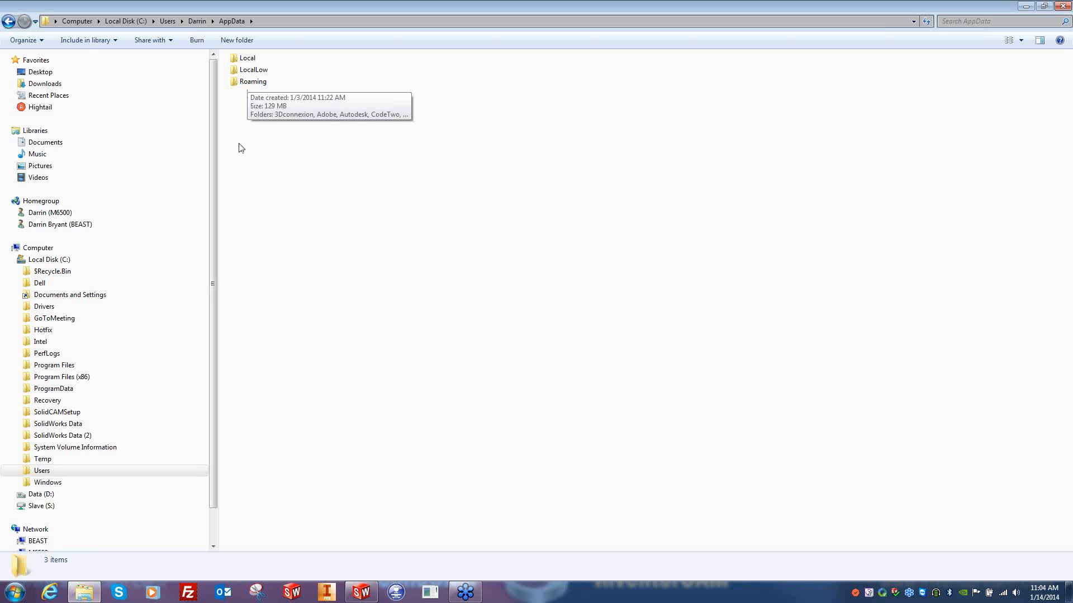
- Go to C:\Users\Public\Public Documents\SolidCAM\SolidCAM2013 and examine the post-processor files in its Gpptool folder
click(49, 260)
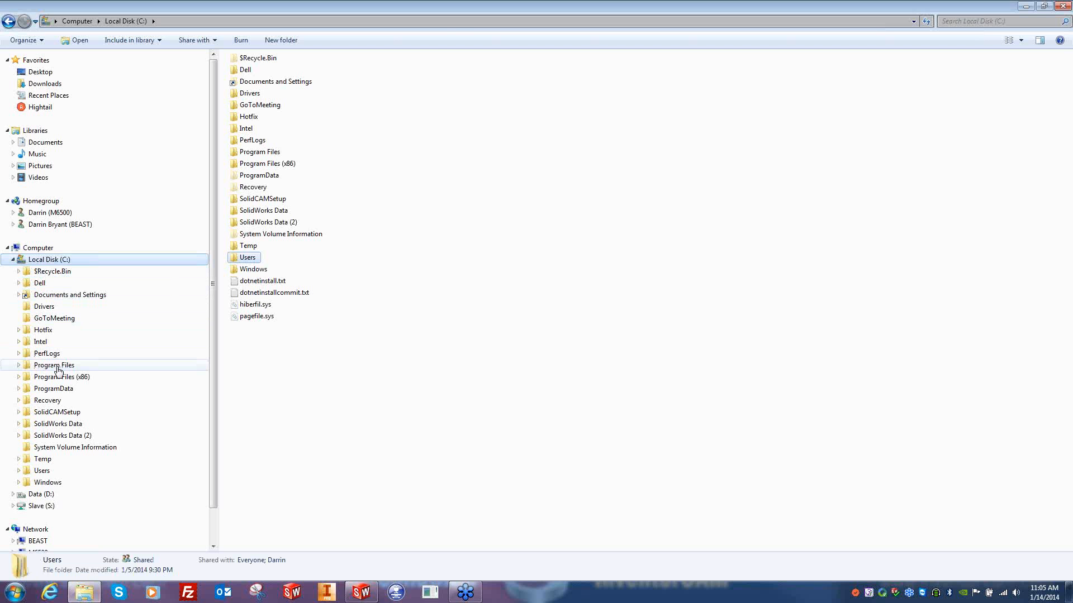
double_click(247, 257)
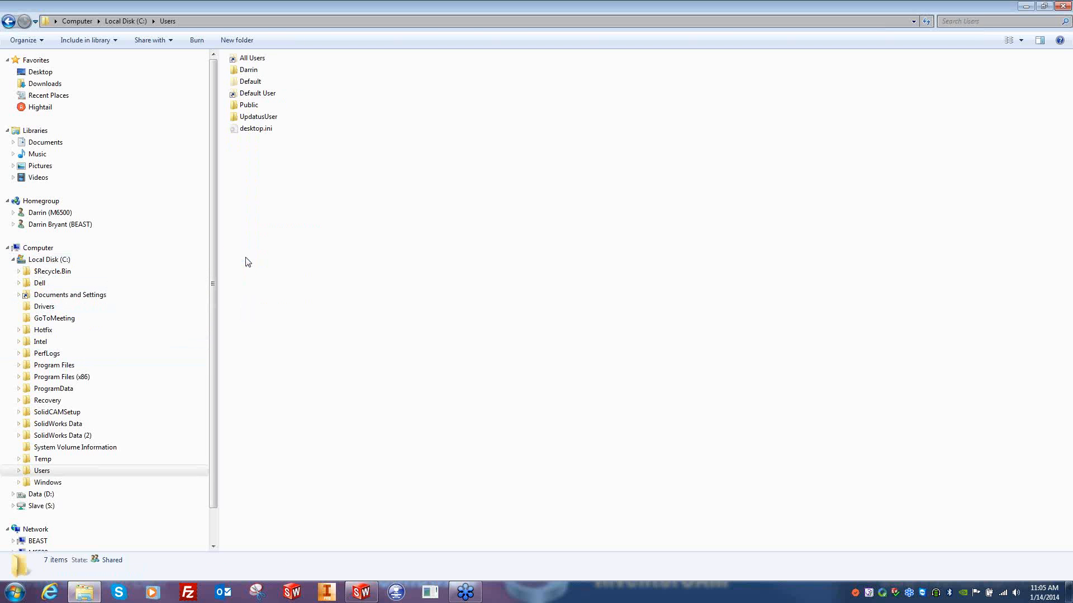
double_click(249, 105)
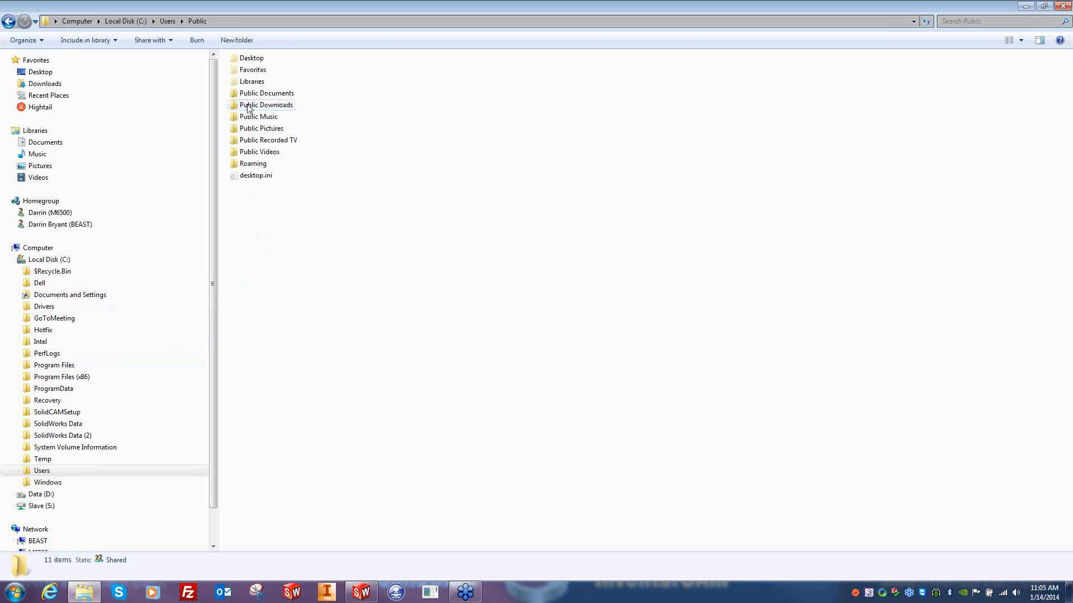
double_click(283, 95)
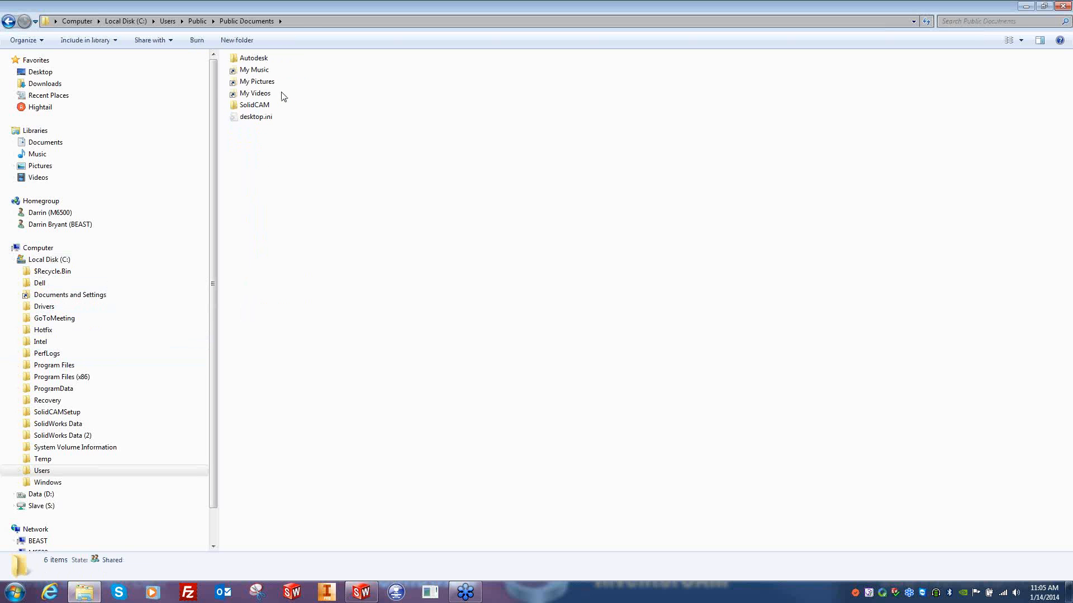
double_click(255, 105)
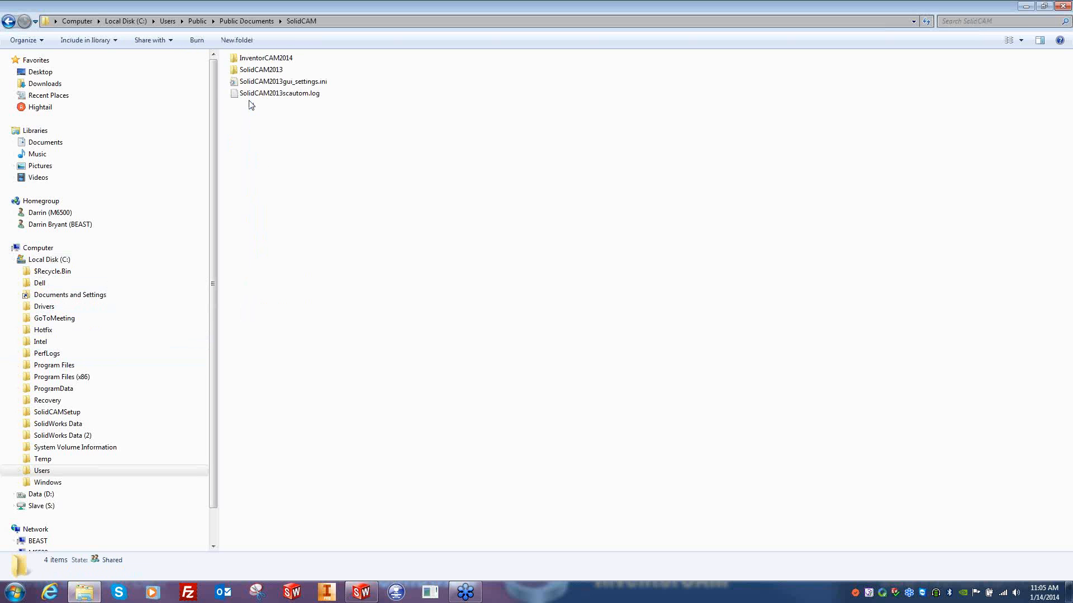
double_click(250, 72)
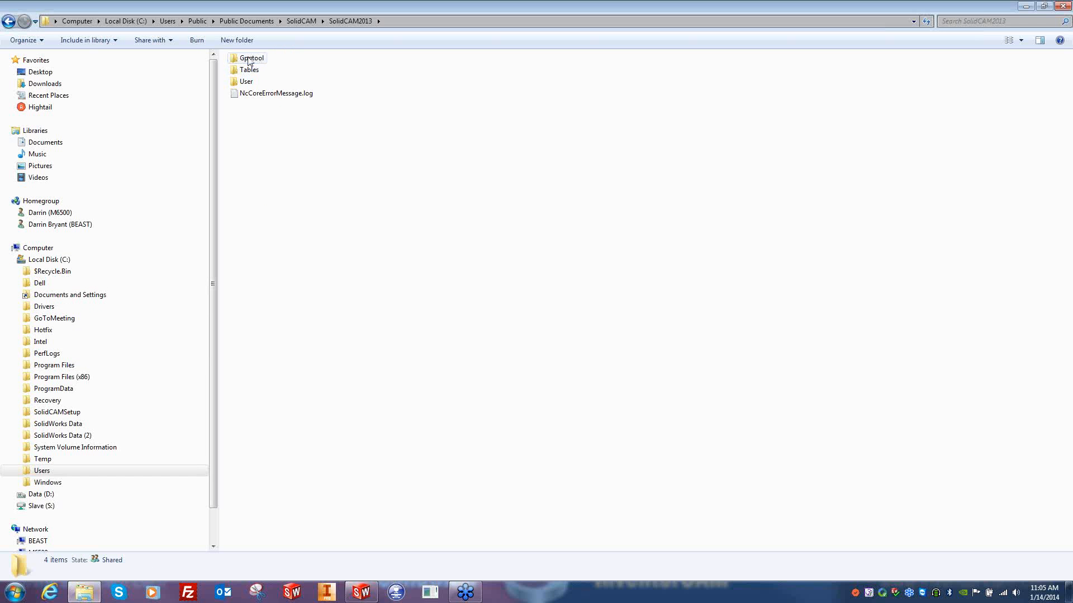
double_click(250, 58)
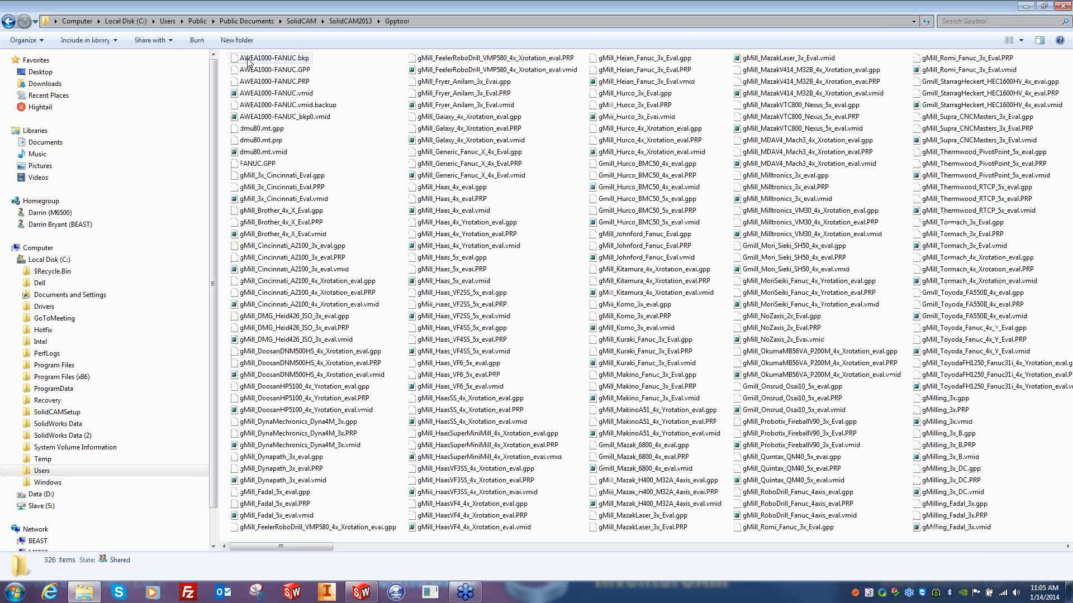
key(BackSpace)
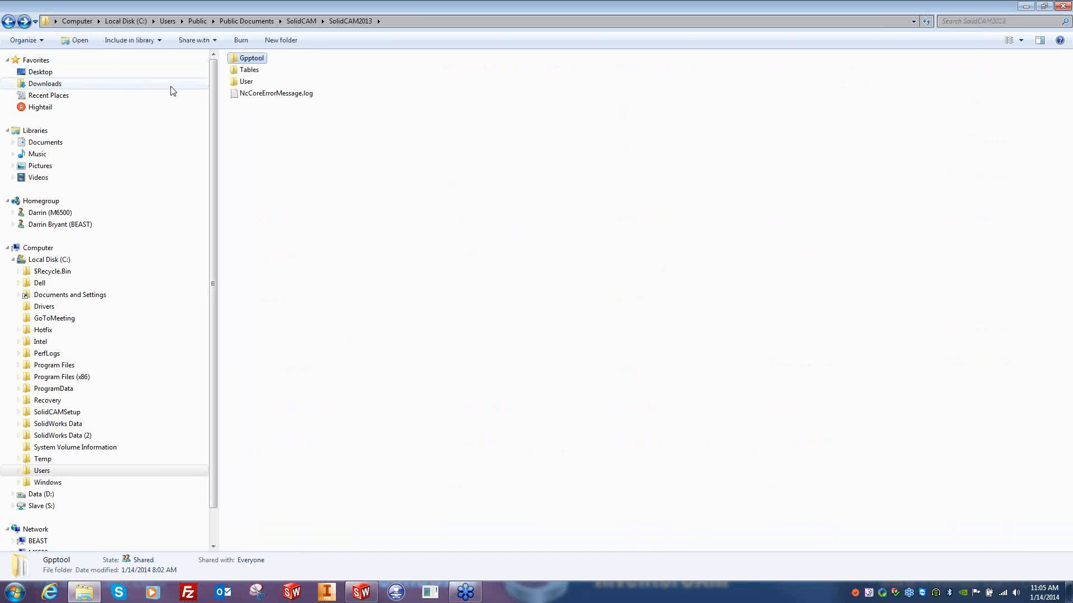
- Examine the TAB files in the Inch folder under Tables and return to the SolidCAM2013 folder
double_click(249, 70)
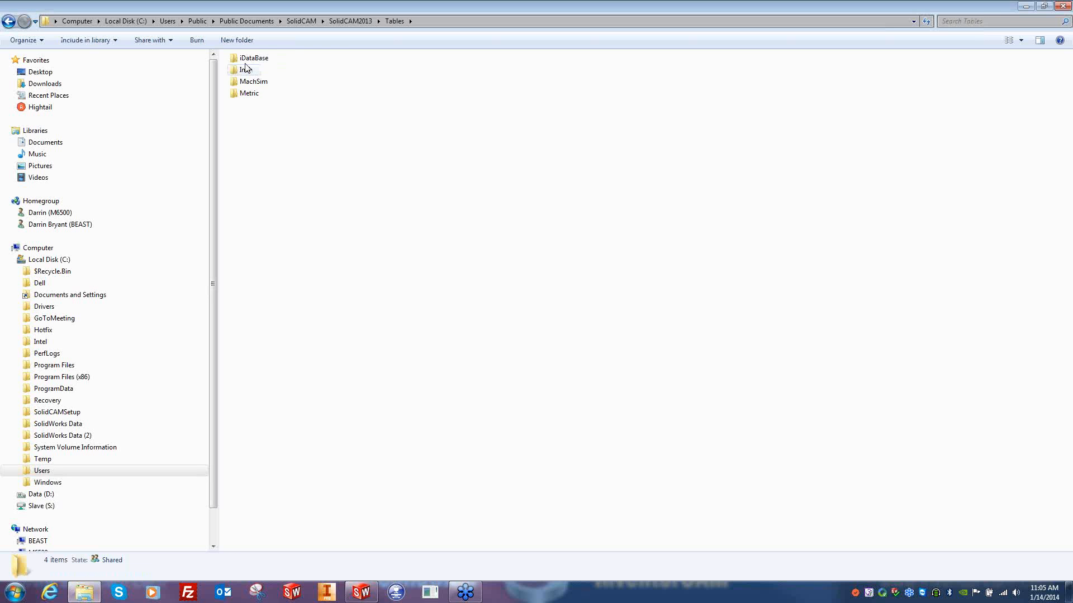
click(248, 61)
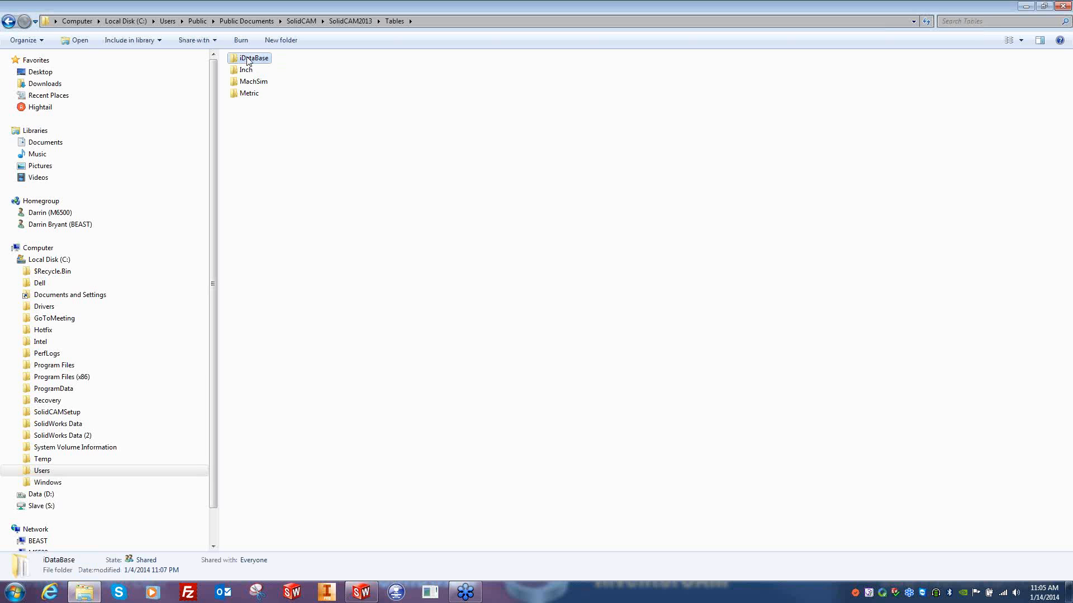
double_click(246, 70)
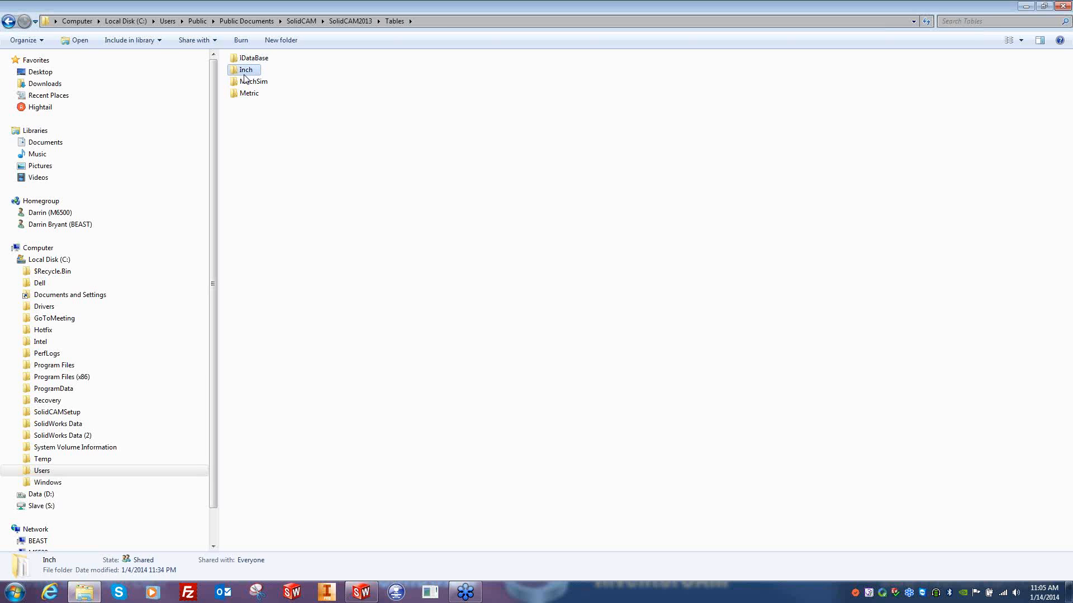
click(294, 129)
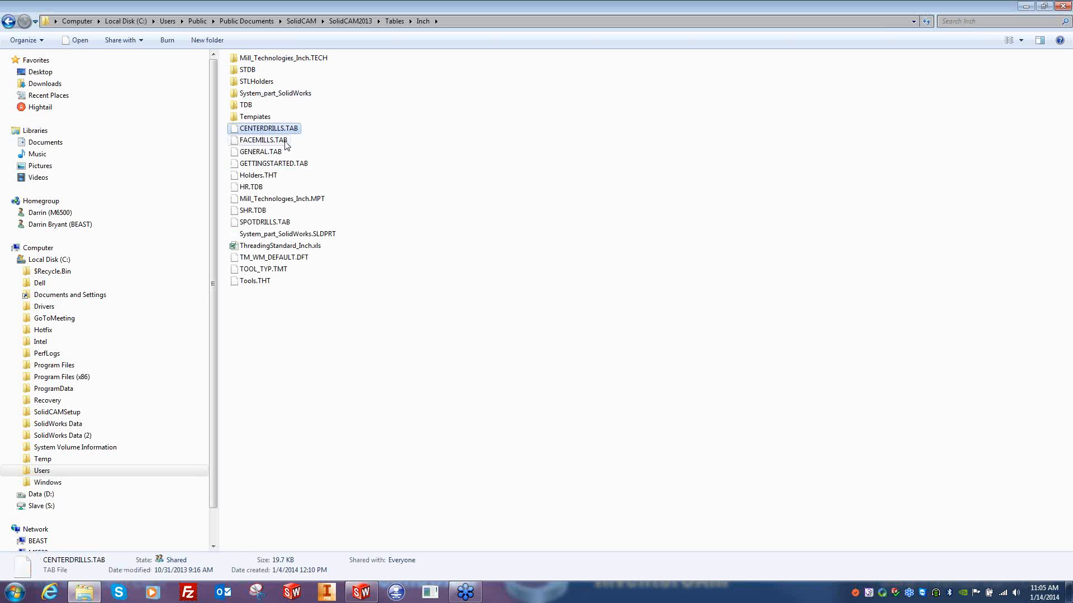
click(290, 140)
click(294, 152)
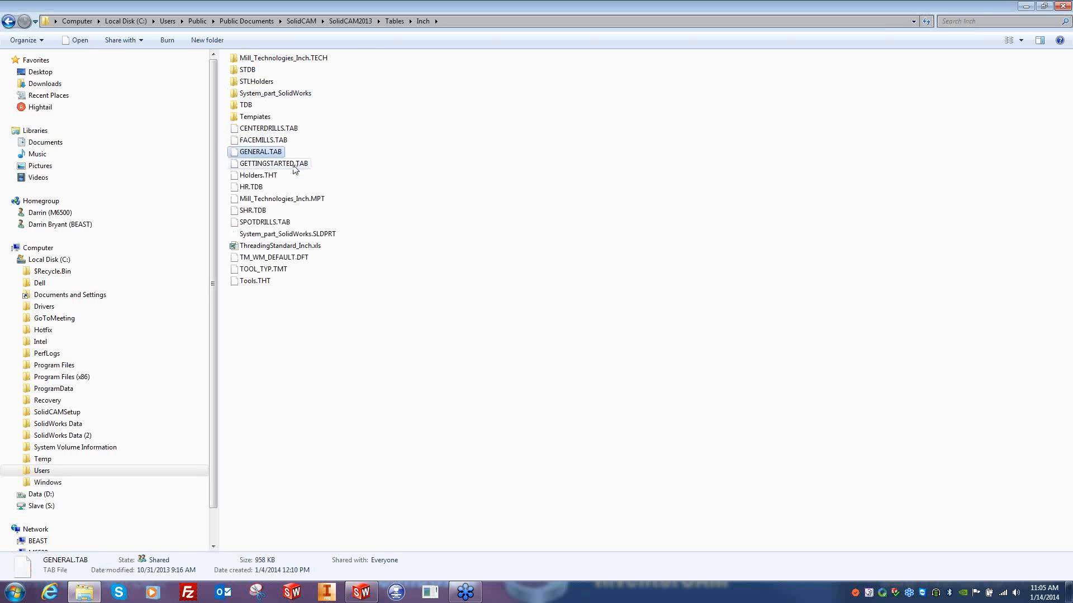
click(295, 166)
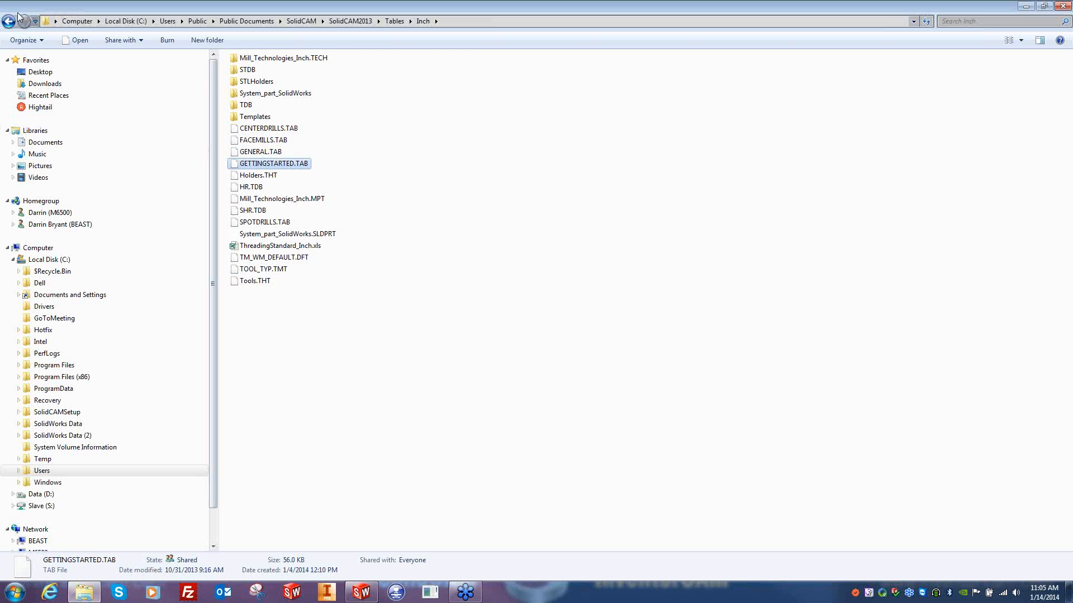
click(5, 23)
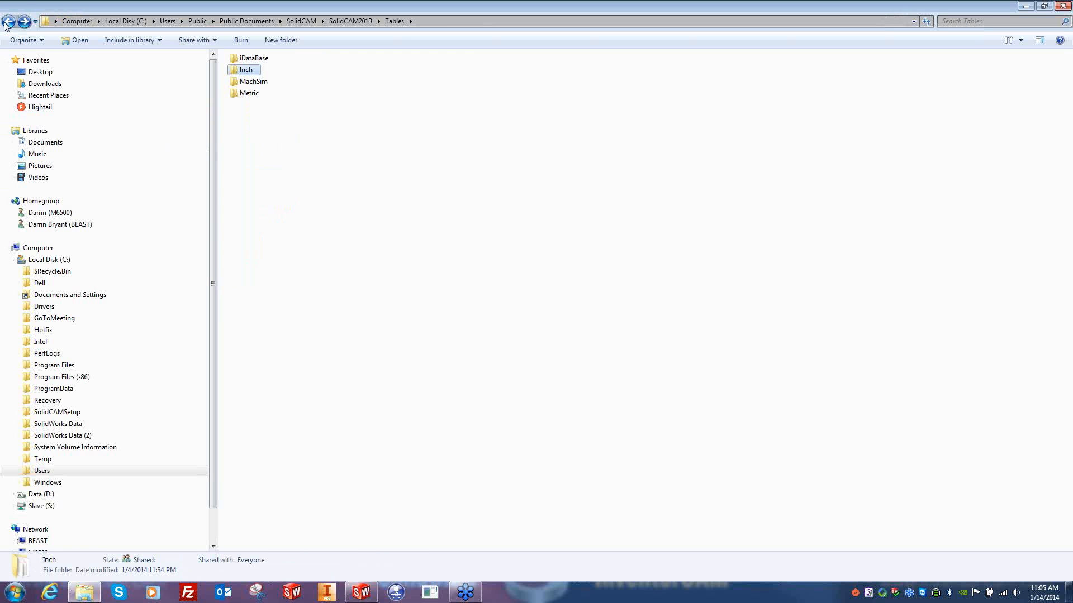
click(5, 22)
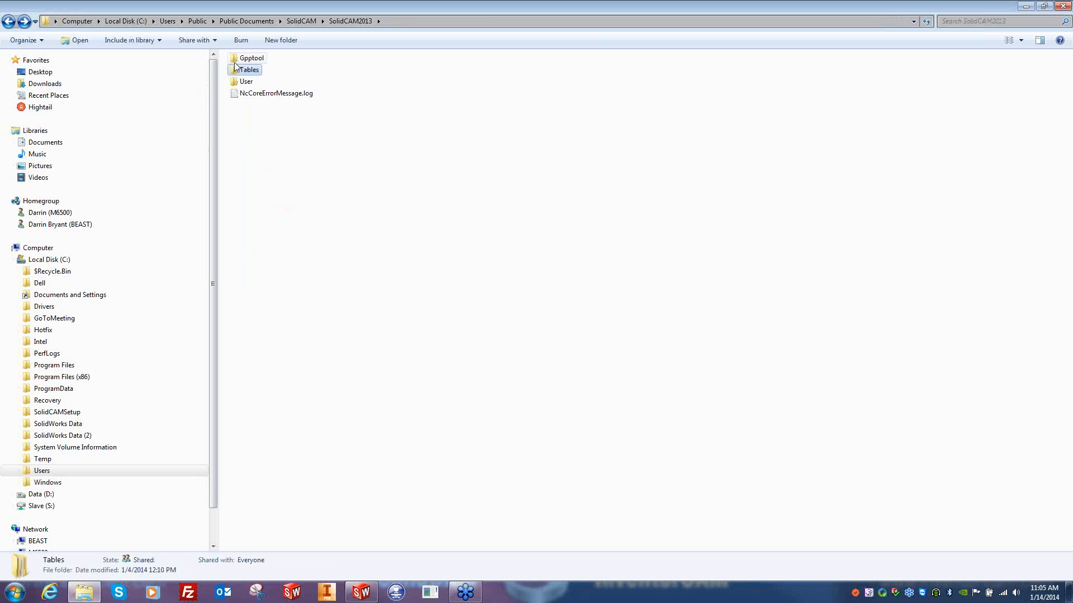
- Select the Gpptool and Tables folders together in the SolidCAM2013 folder
mouse_move(247, 75)
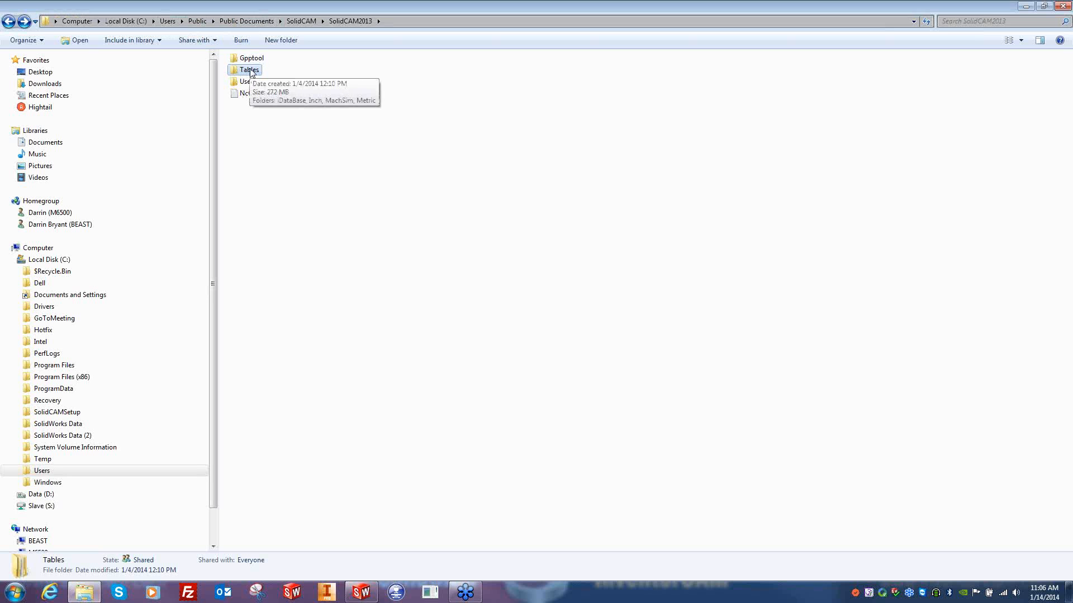
click(295, 61)
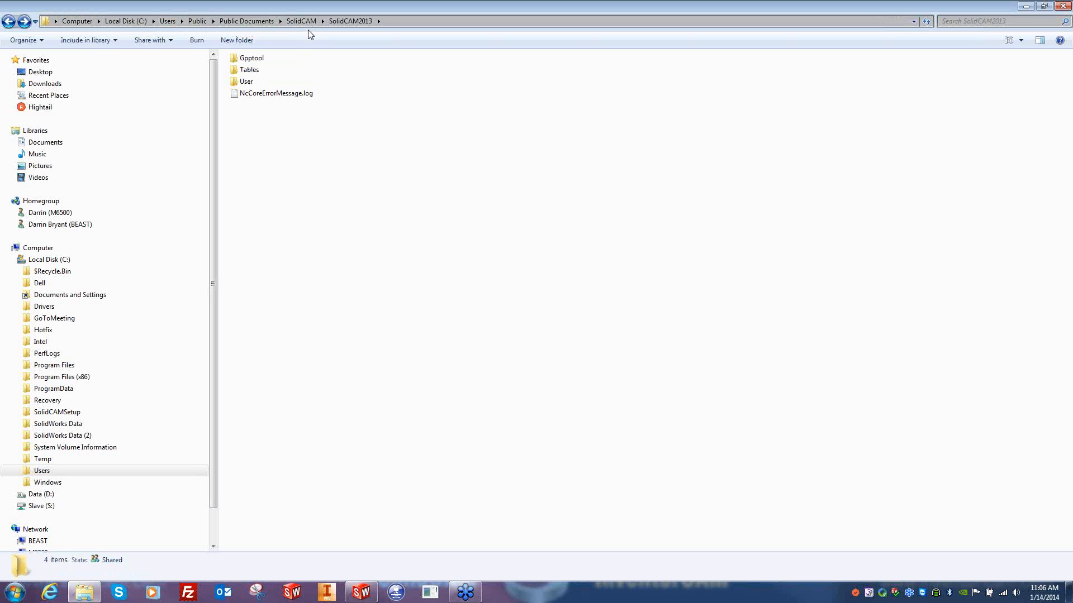
drag(278, 60, 251, 76)
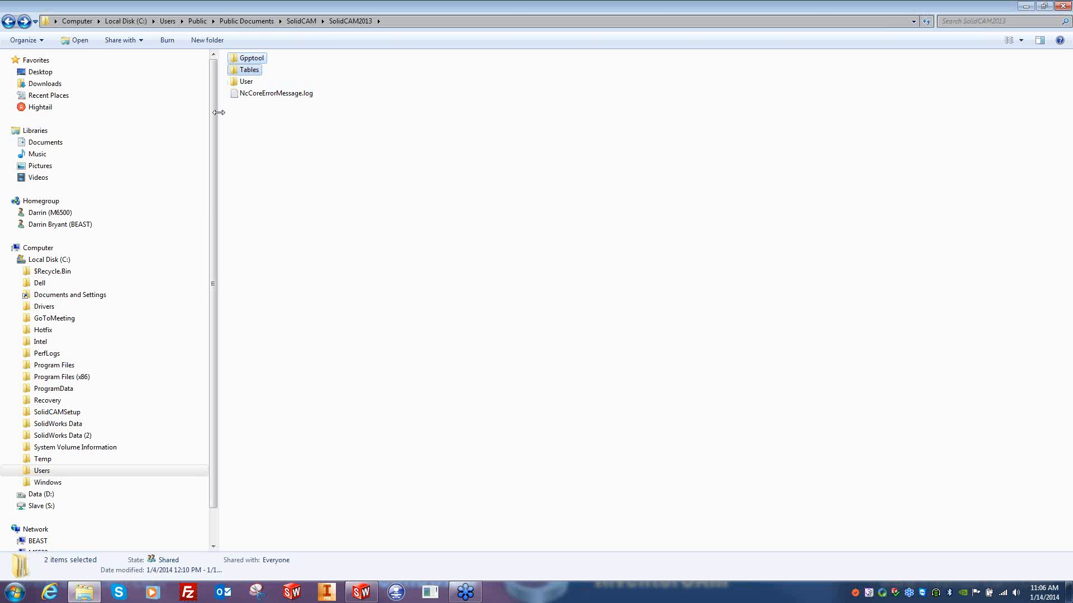
- Examine the Gpptool and Tables folders inside $olidCAM on the Data (D:) drive and close the Explorer window
click(13, 261)
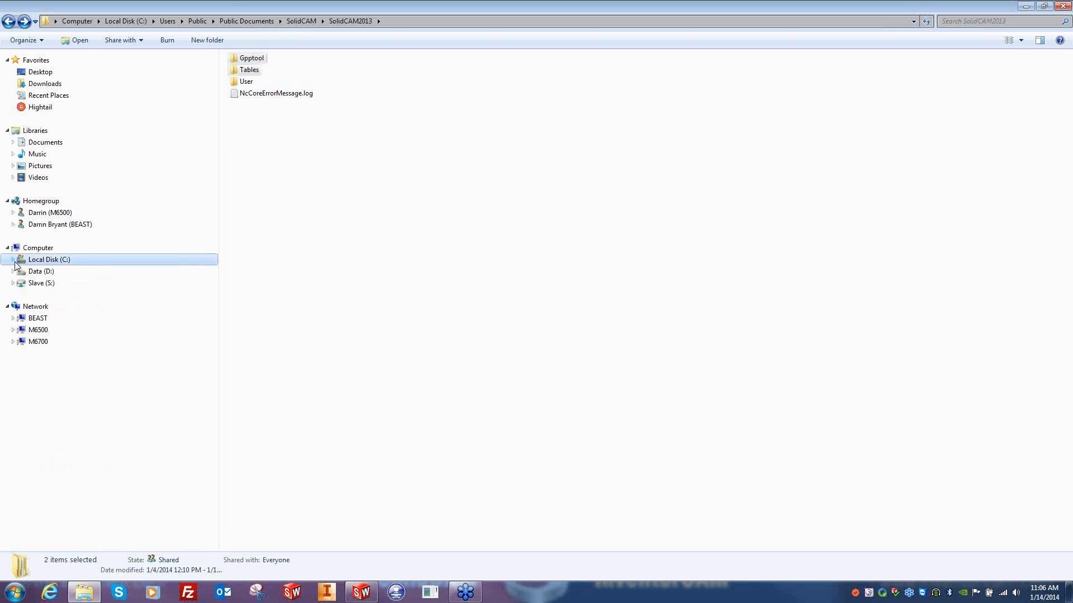
click(46, 272)
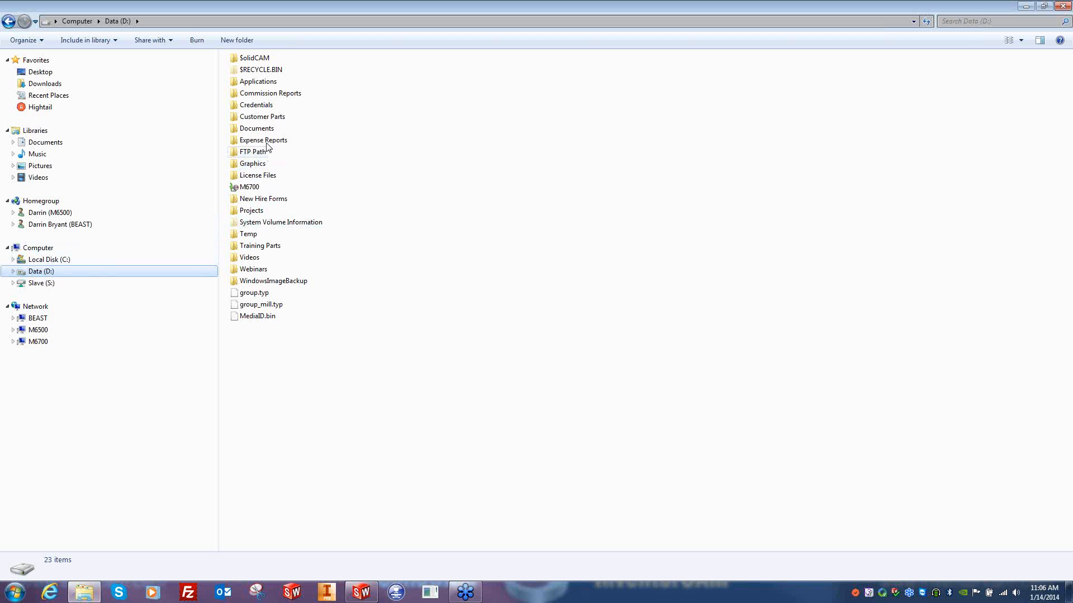
double_click(249, 59)
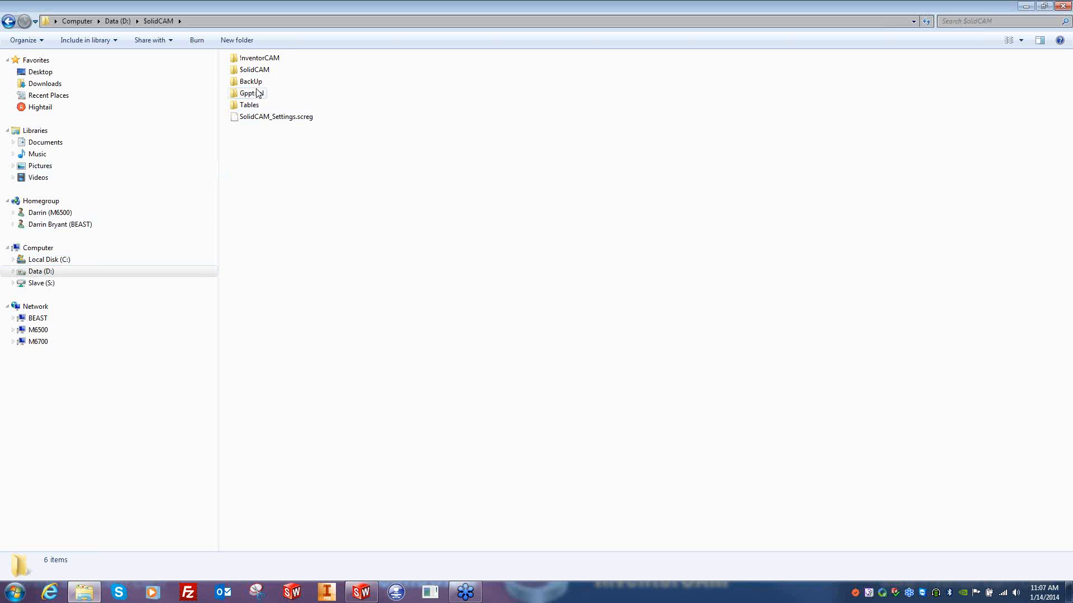
mouse_move(254, 107)
click(1062, 6)
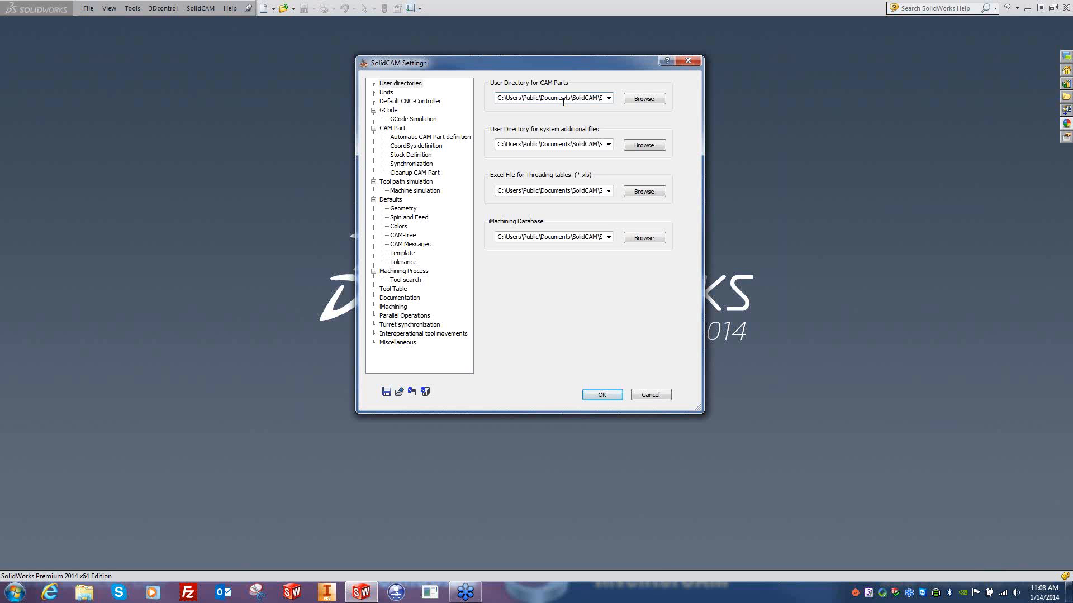
- Set the User Directory for CAM Parts to D:\Customer Parts in the SolidCAM settings
click(642, 101)
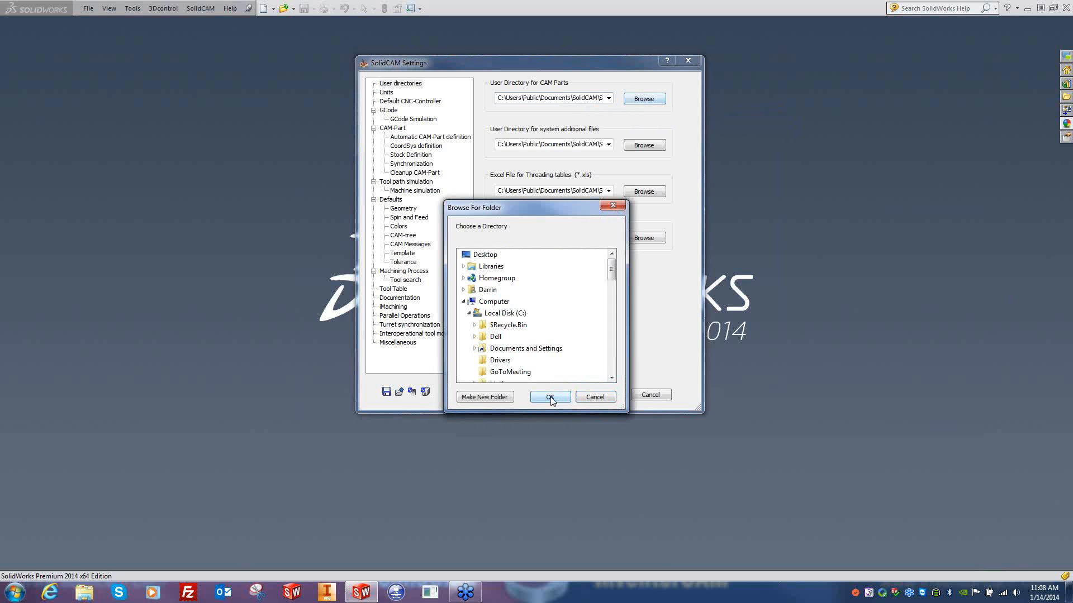
double_click(480, 314)
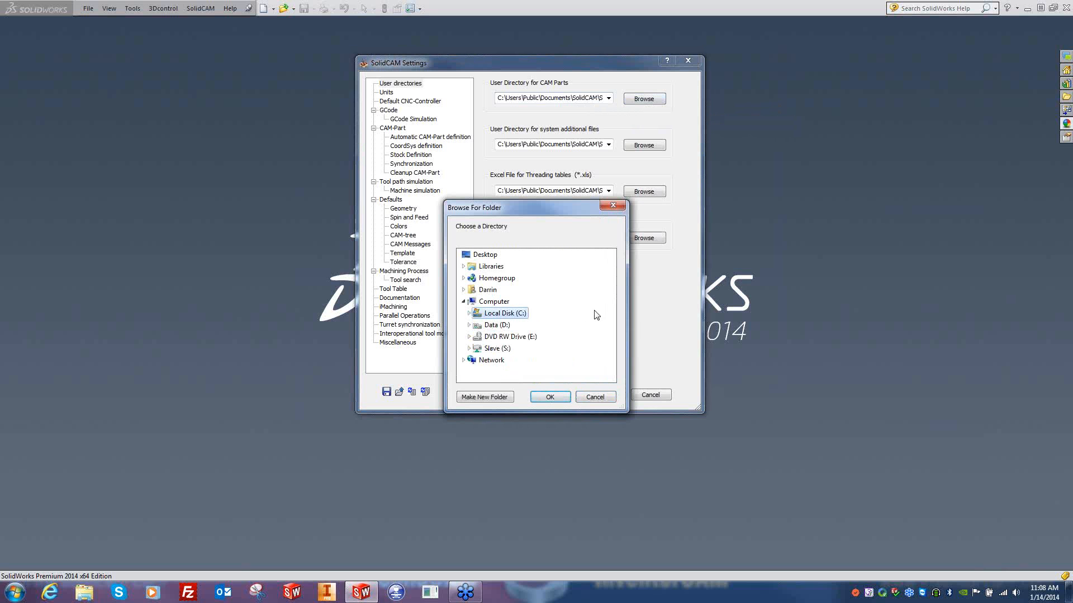
click(470, 326)
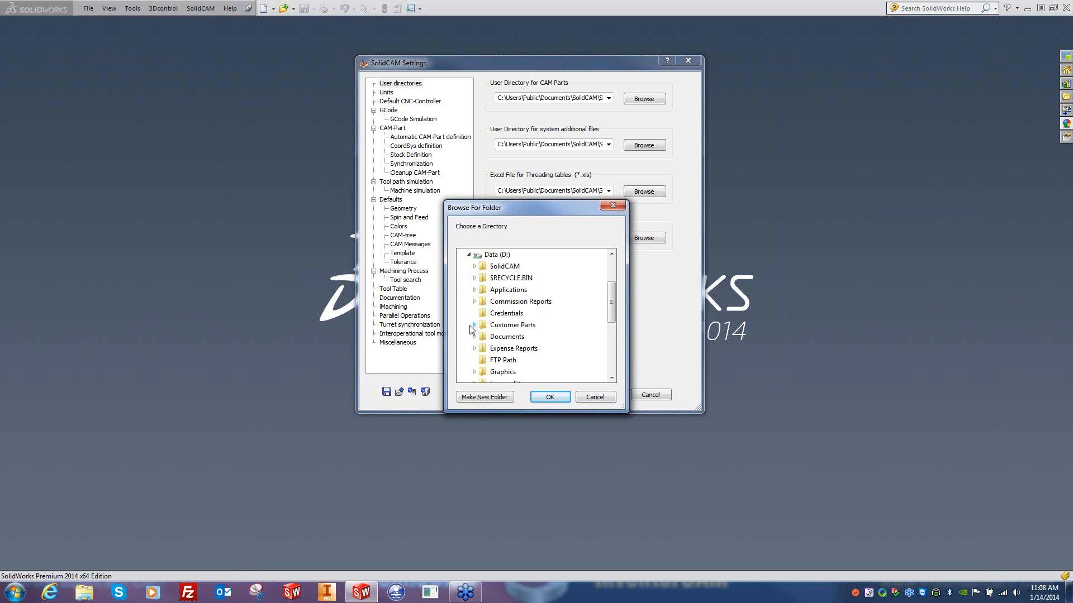
click(505, 327)
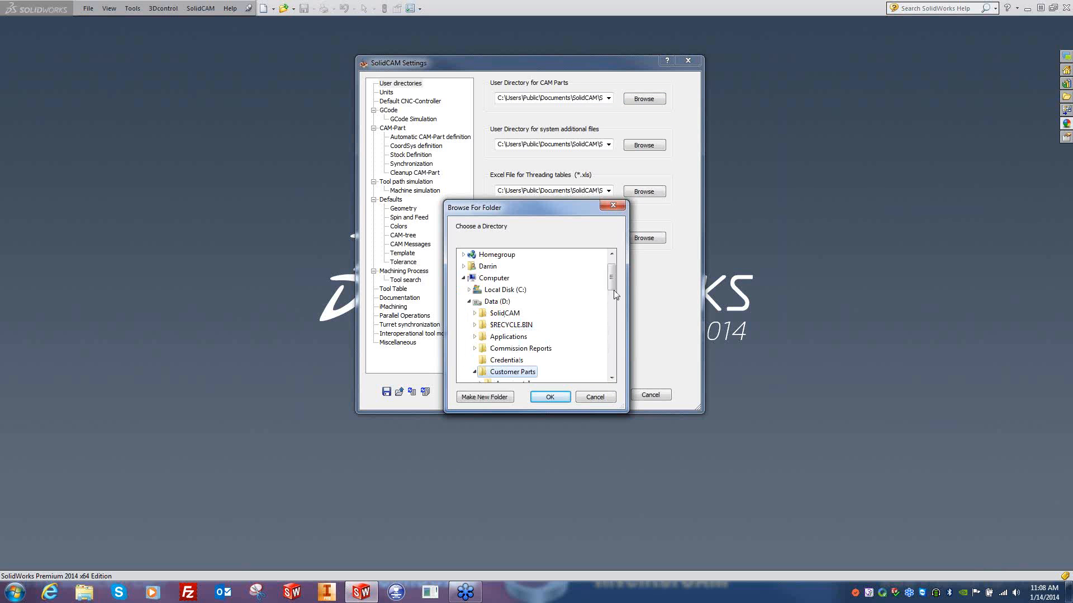
mouse_move(610, 304)
mouse_down()
mouse_move(610, 329)
mouse_move(610, 288)
mouse_up()
click(550, 396)
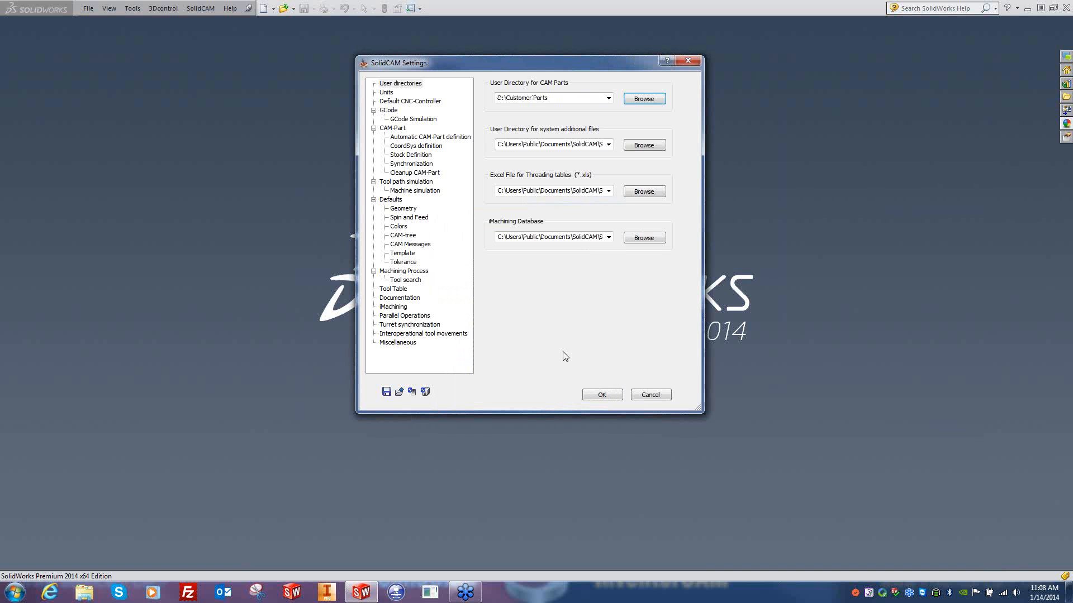
- Switch the SolidCAM default units to Inch and return to the user directories settings
click(562, 101)
drag(578, 98, 490, 103)
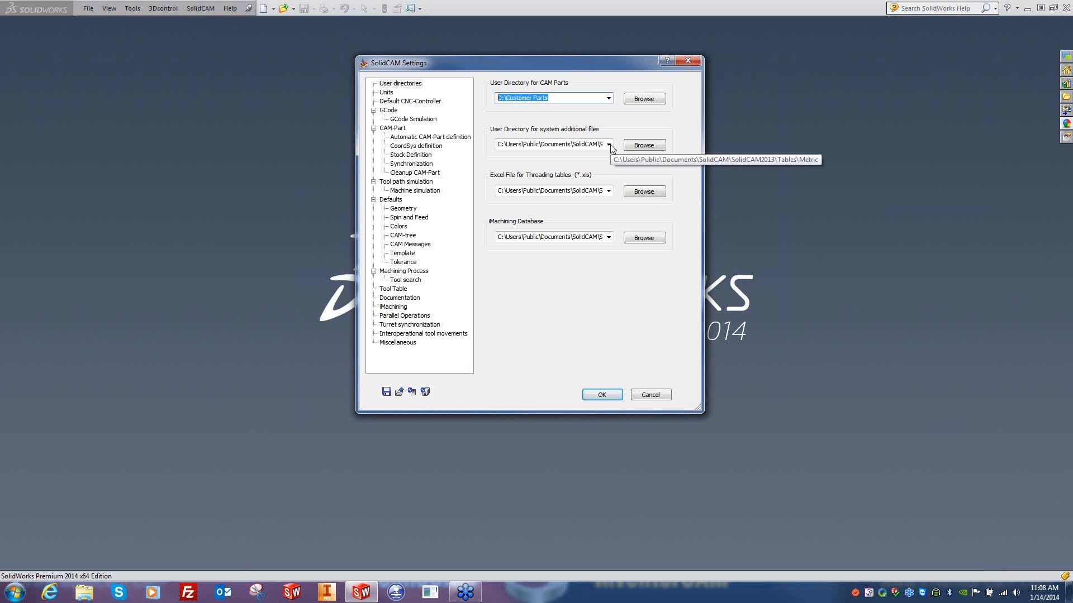
click(386, 93)
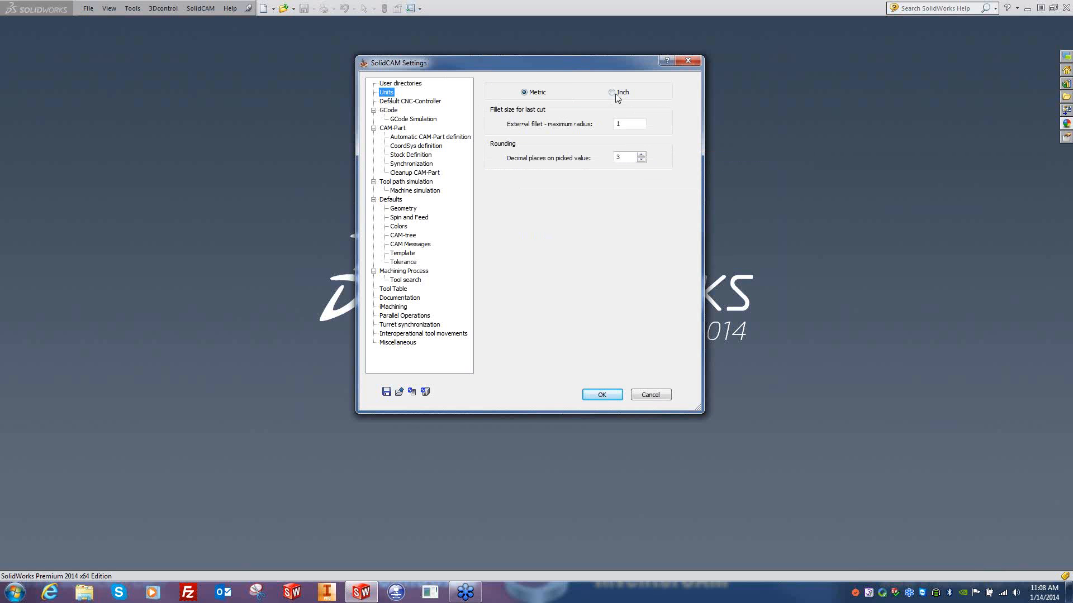
click(410, 85)
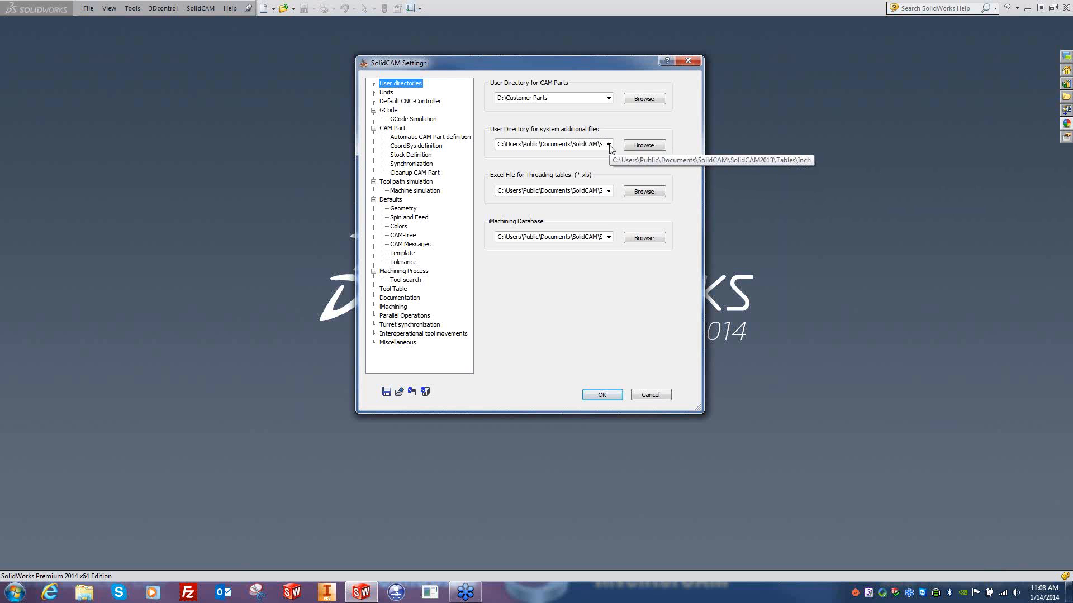
- Set the User Directory for system additional files to D:\$olidCAM\Tables\Inch
click(644, 145)
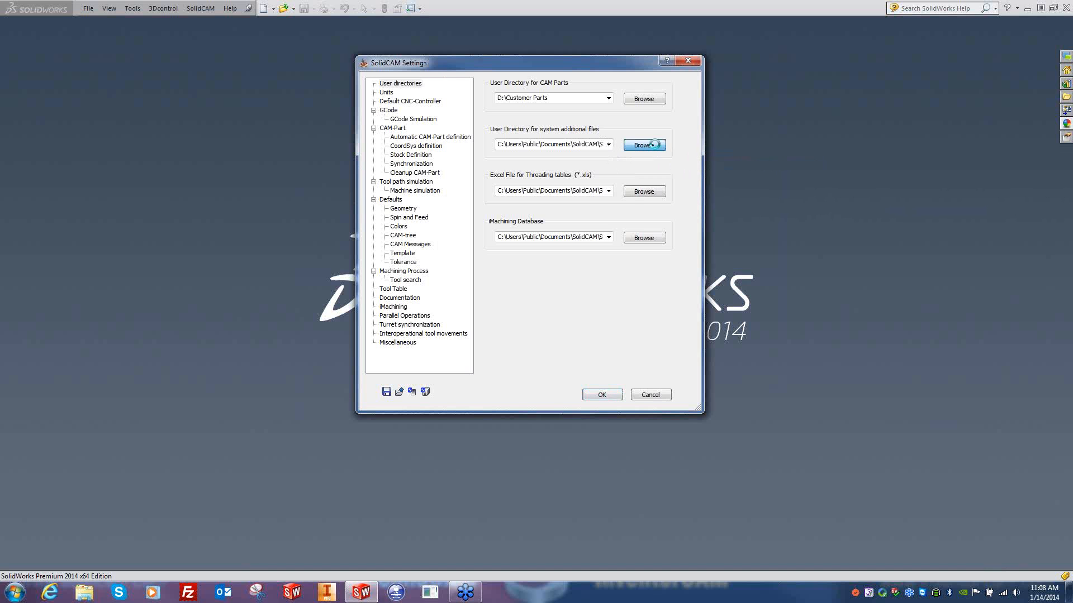
drag(611, 334, 612, 370)
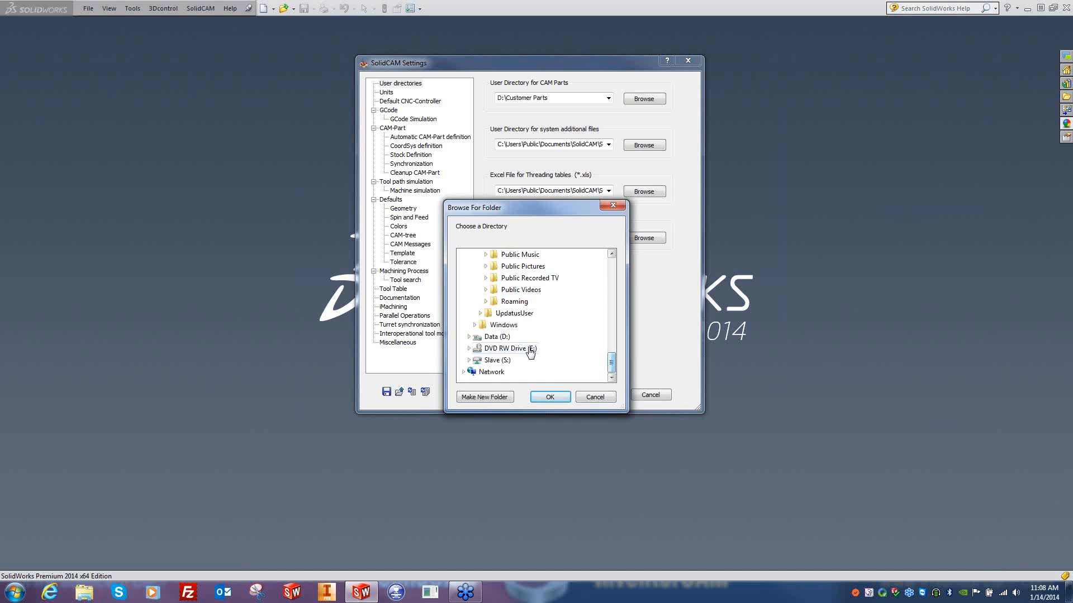
click(469, 338)
click(476, 267)
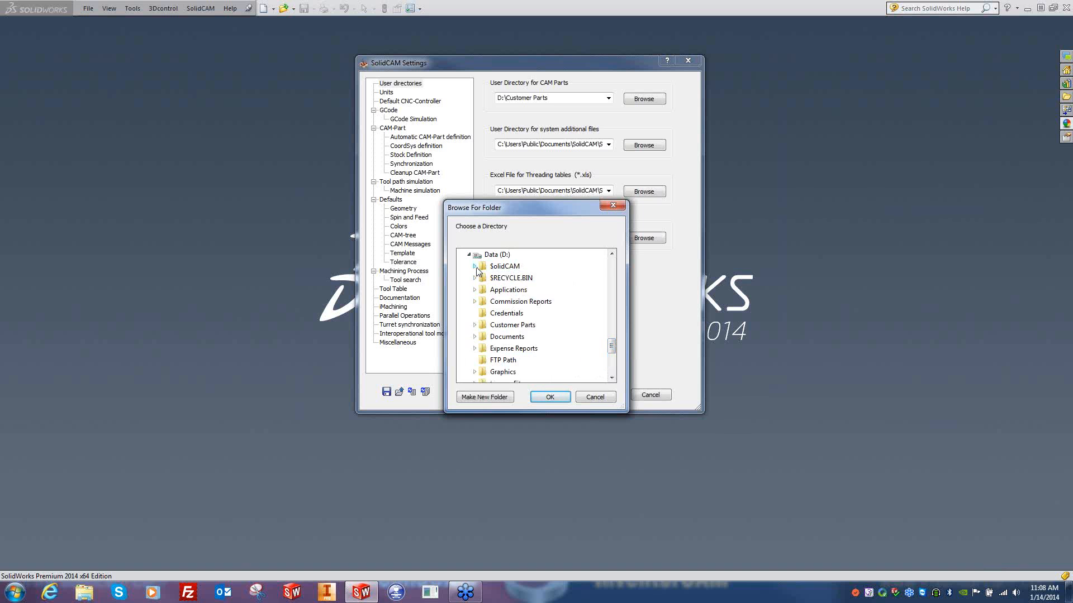
click(480, 325)
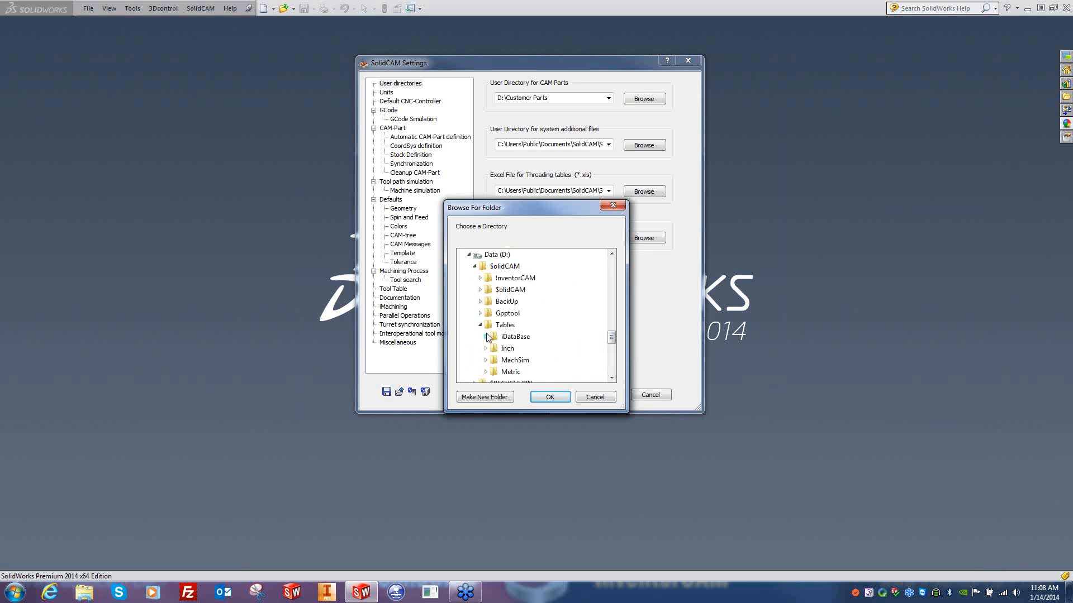
click(501, 350)
click(547, 395)
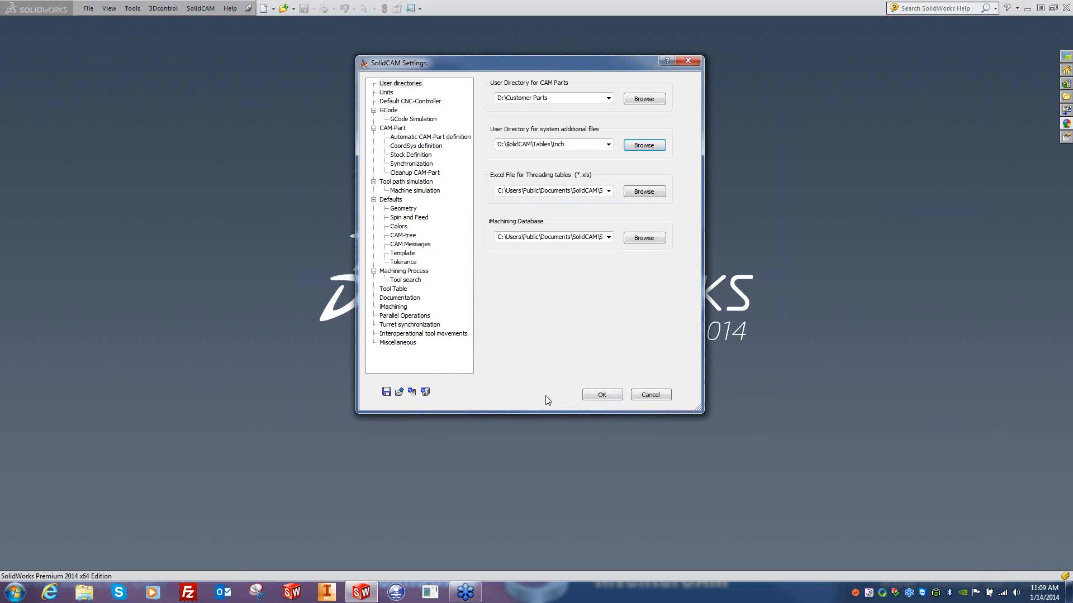
- Set the Excel file for threading tables to ThreadingStandard_Inch.xls in D:\$olidCAM\Tables\Inch and check its full path
click(639, 194)
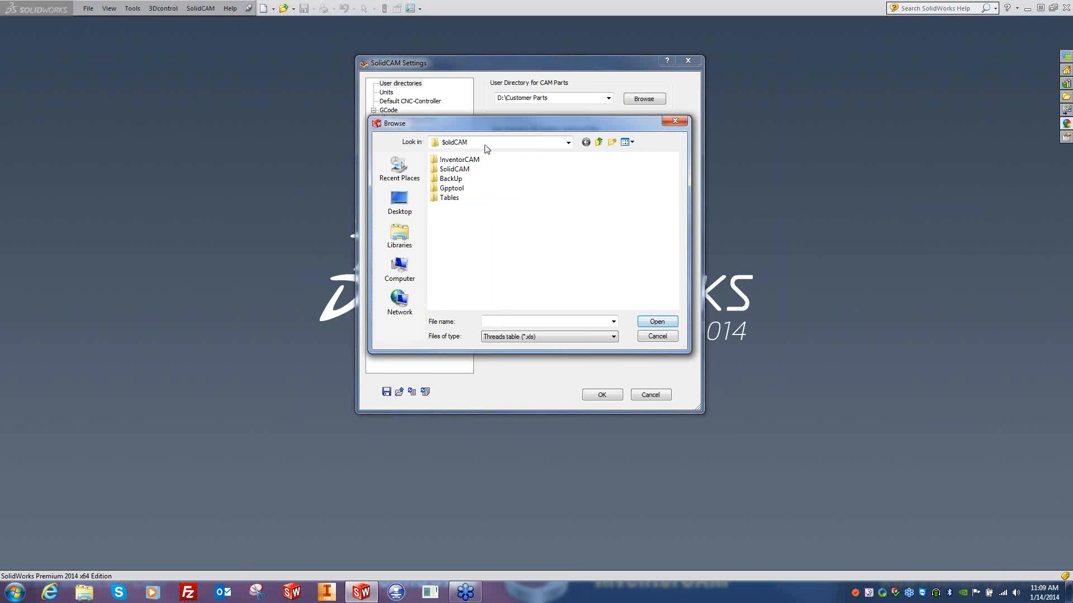
click(486, 146)
click(459, 232)
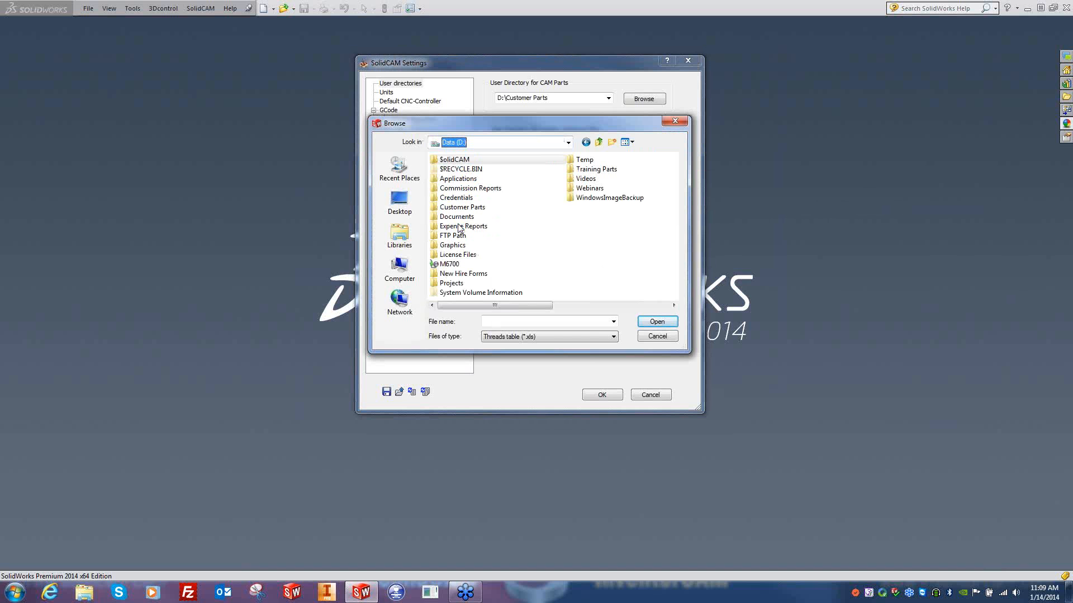
double_click(455, 160)
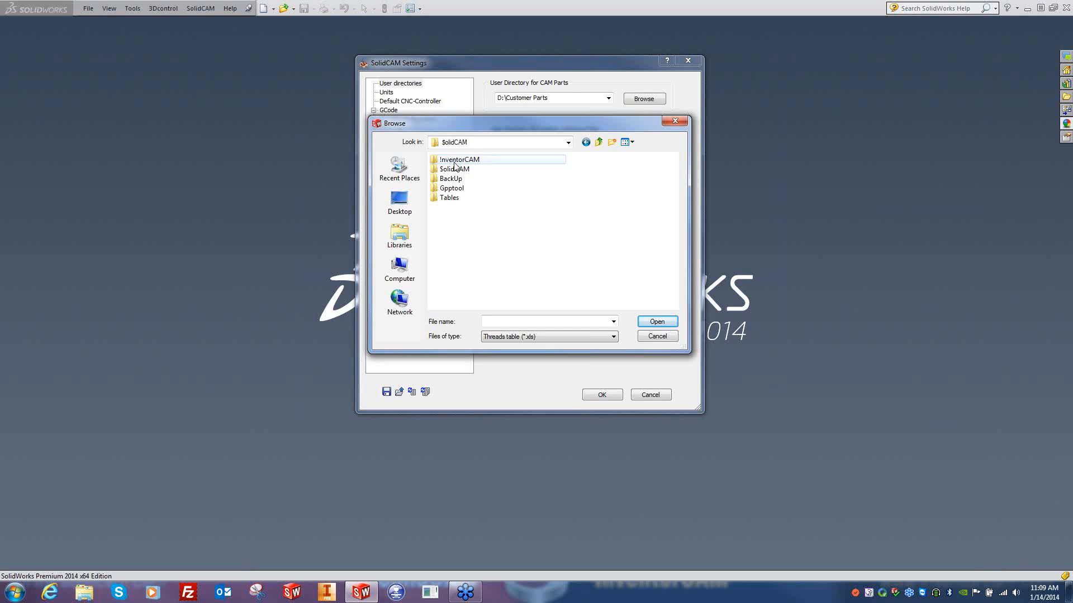
double_click(448, 197)
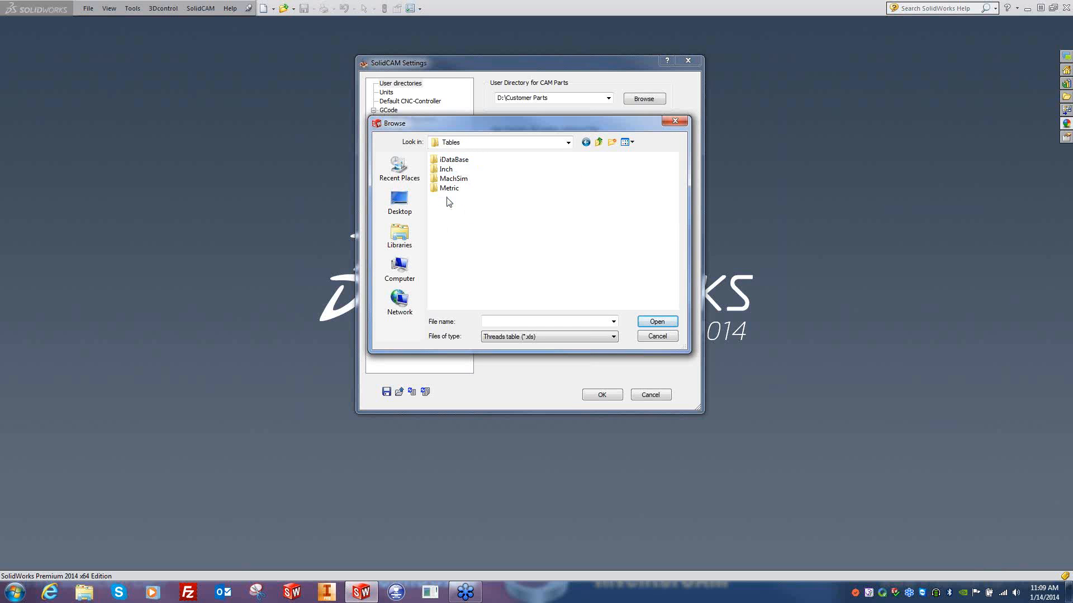
double_click(446, 169)
click(471, 236)
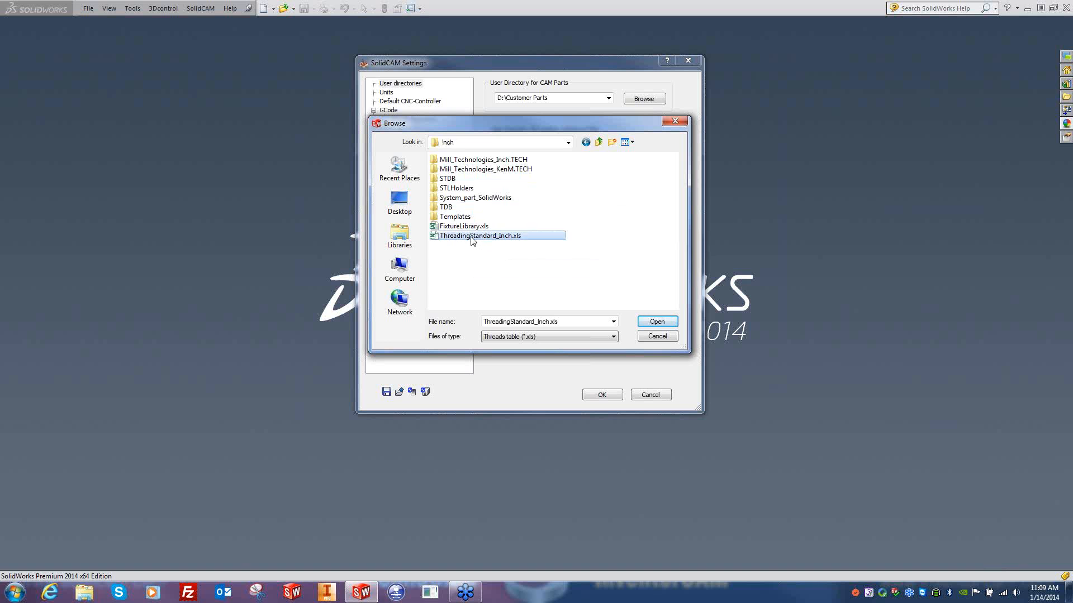
click(657, 322)
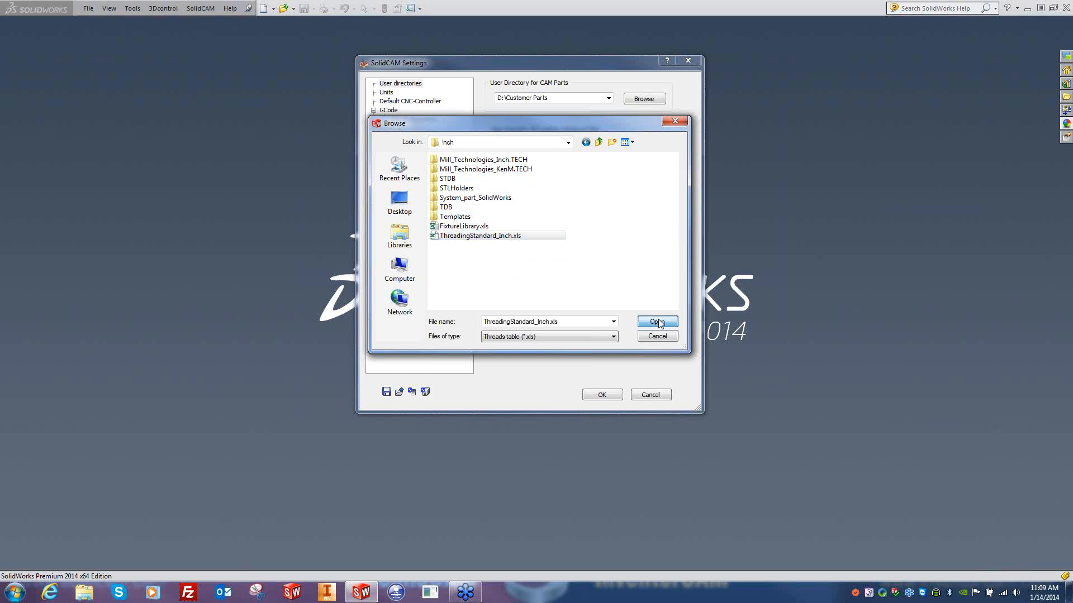
drag(587, 193, 479, 229)
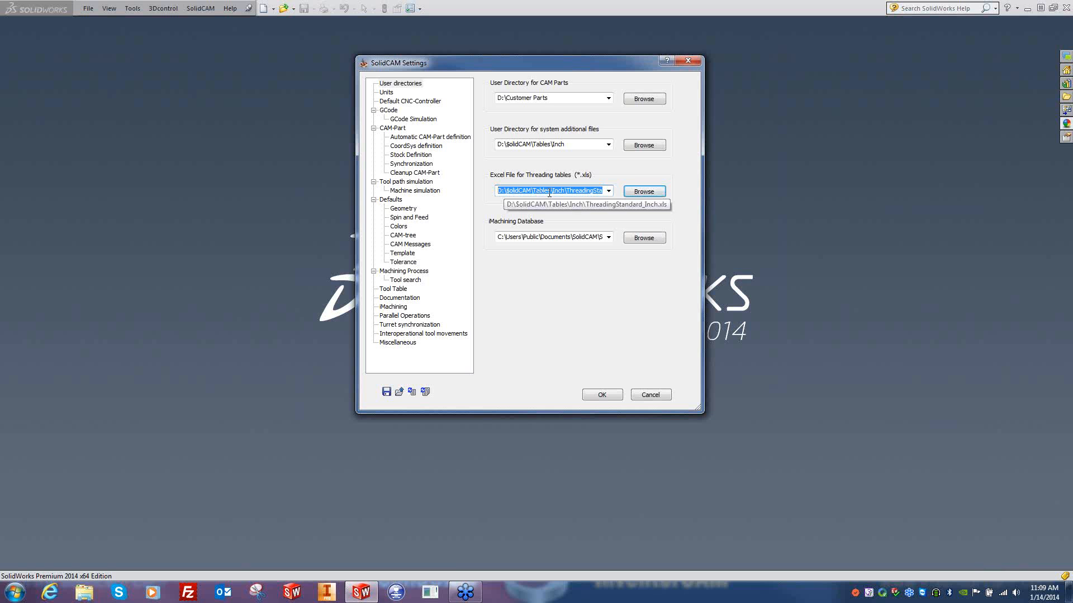
drag(583, 192, 620, 204)
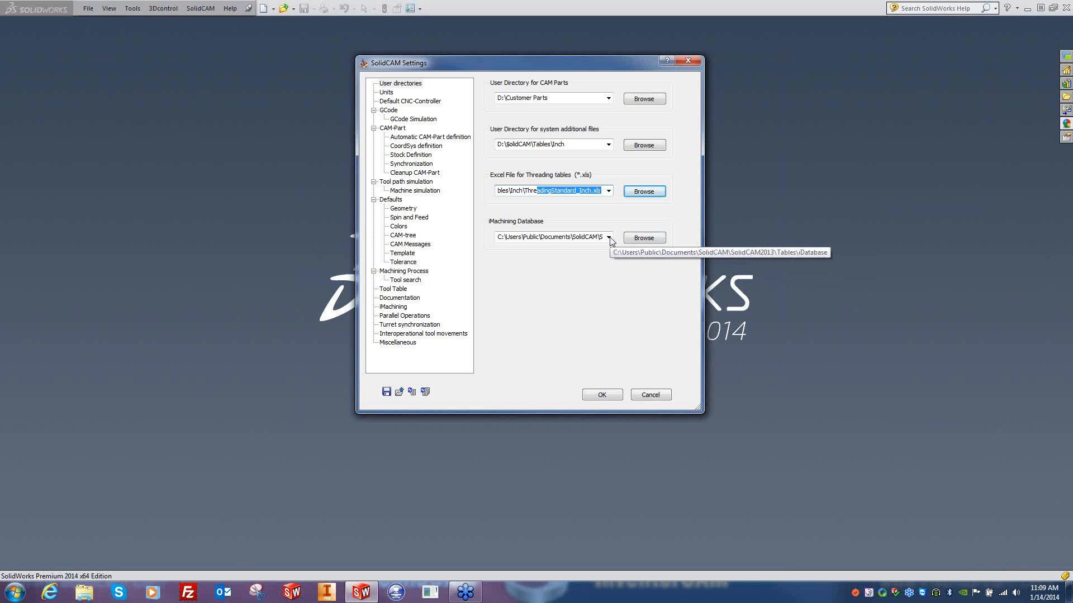
- Set the iMachining Database directory to the iDataBase folder in D:\$olidCAM\Tables
click(642, 237)
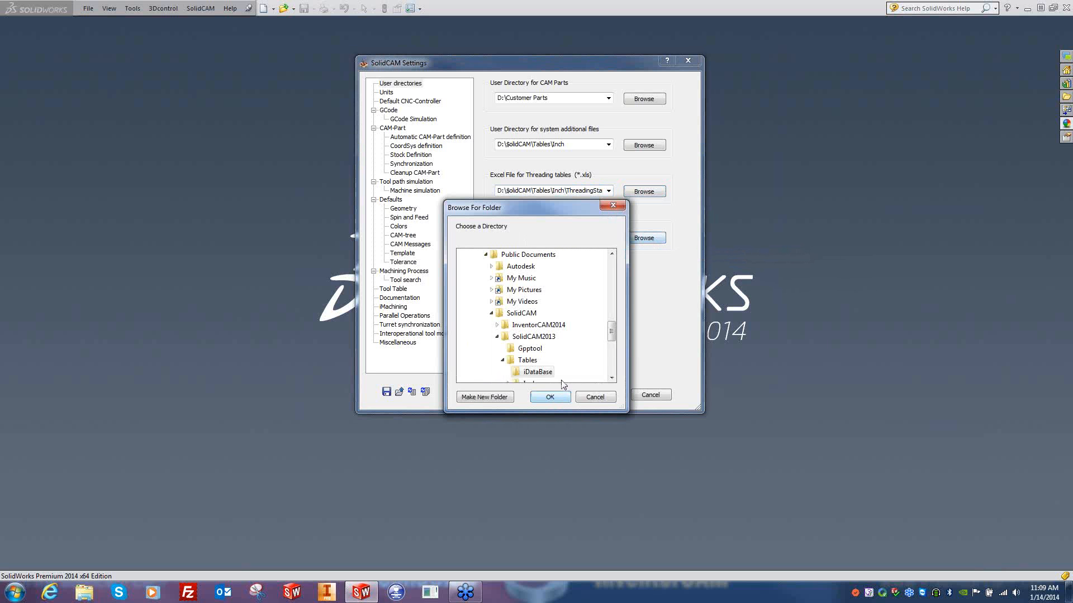
scroll(611, 335, down, 6)
scroll(472, 341, down, 3)
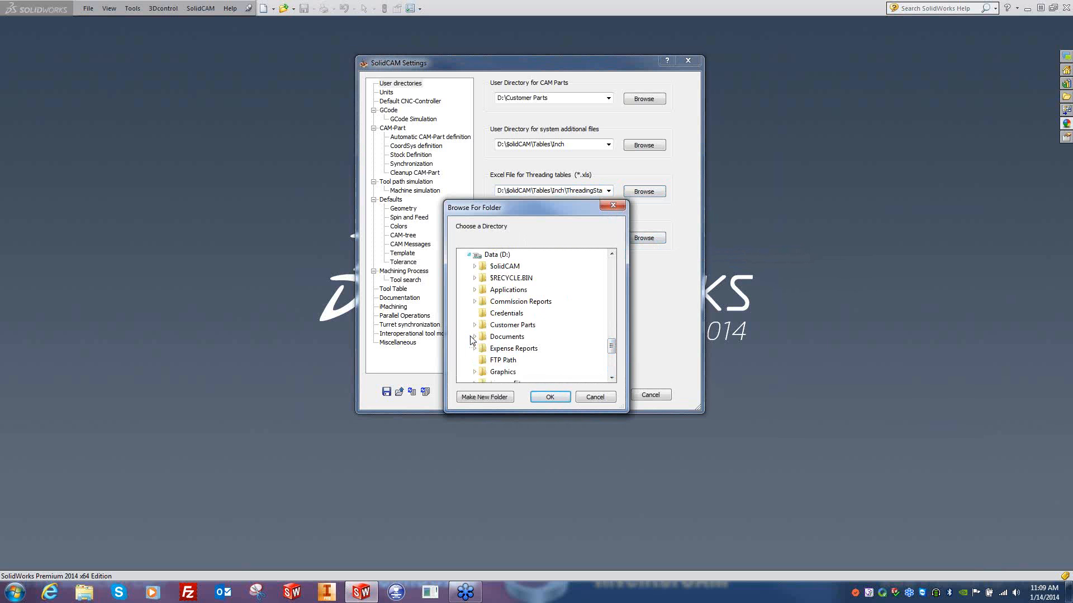
click(474, 265)
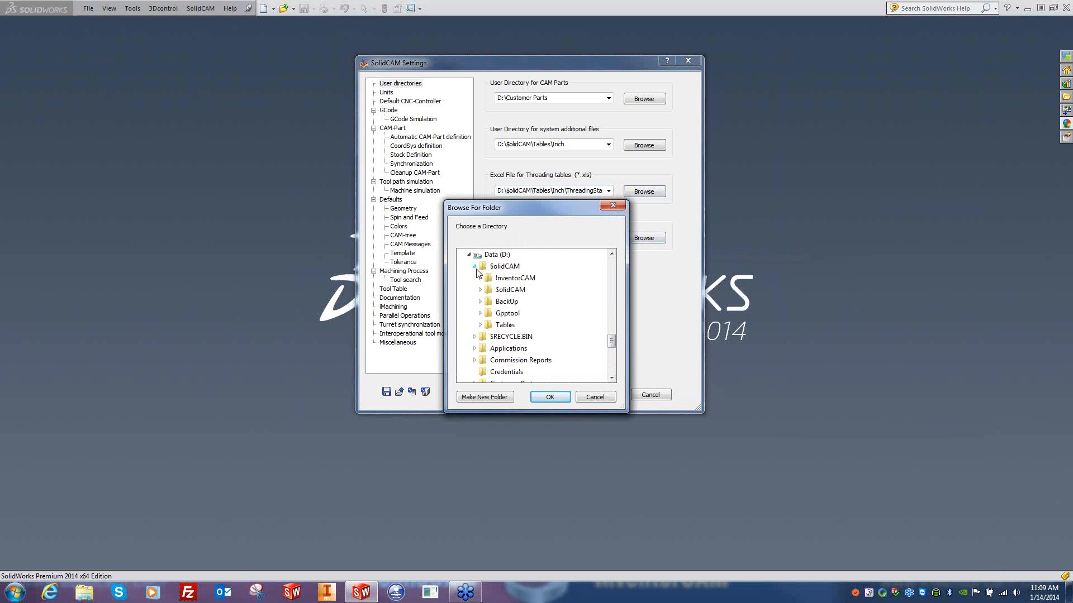
click(503, 289)
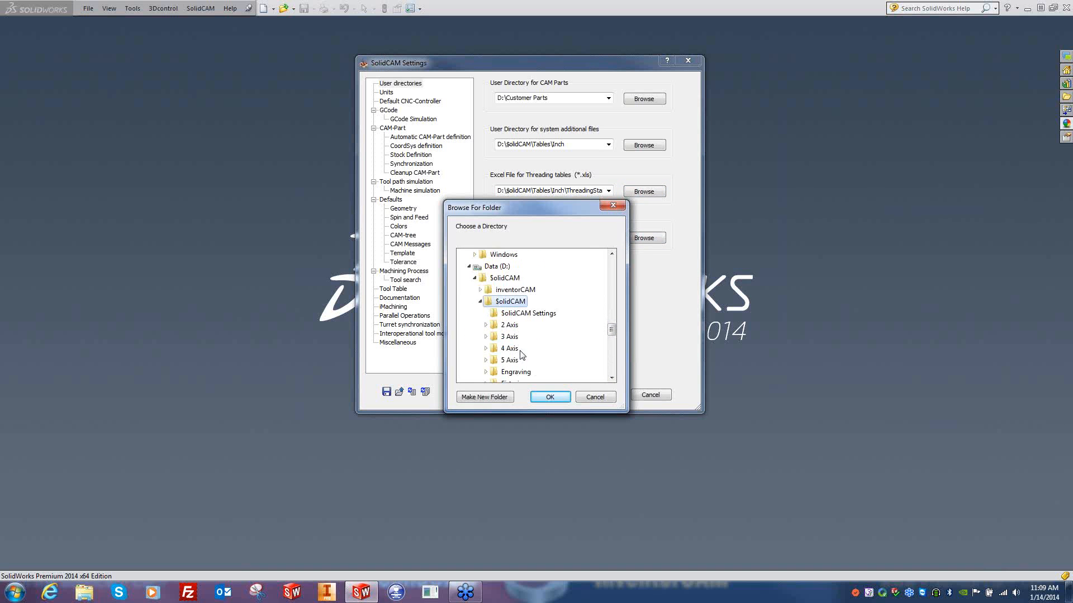
scroll(545, 346, down, 1)
scroll(548, 350, up, 1)
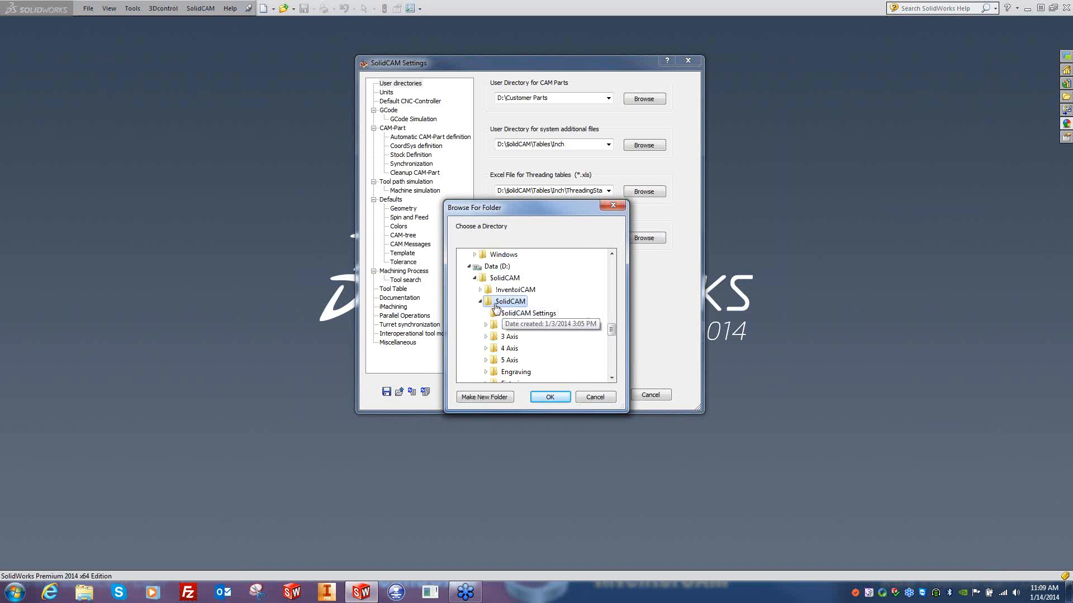
key(Left)
key(Left)
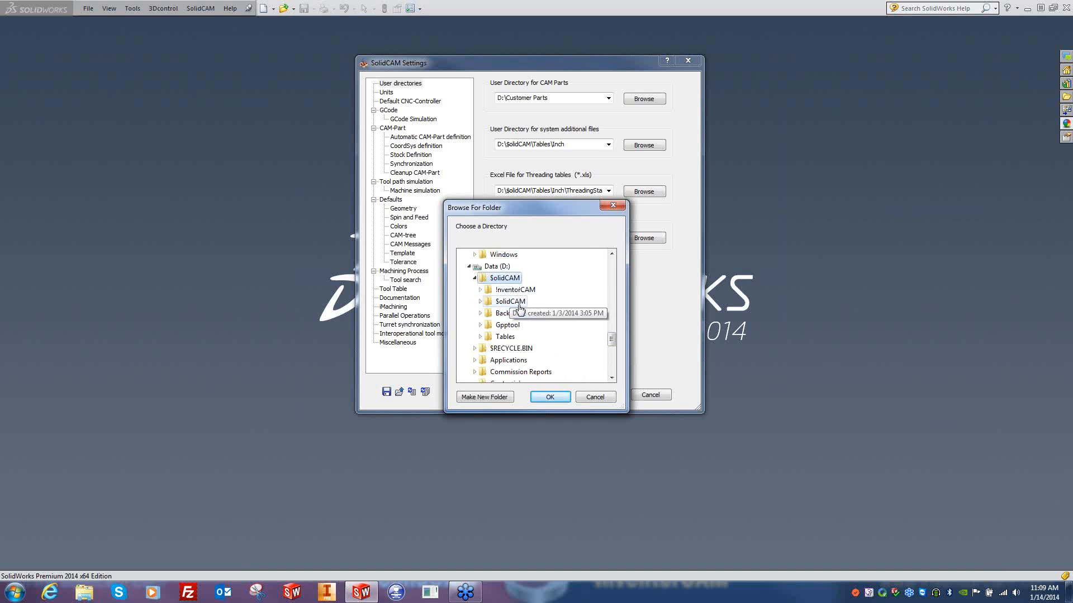
click(506, 339)
scroll(545, 327, down, 2)
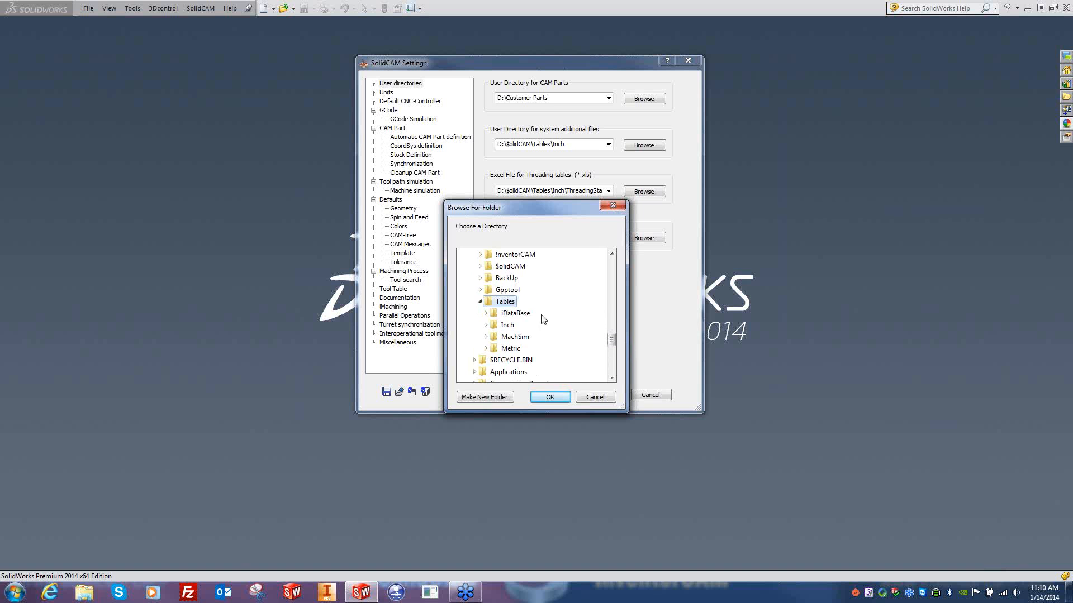
click(515, 314)
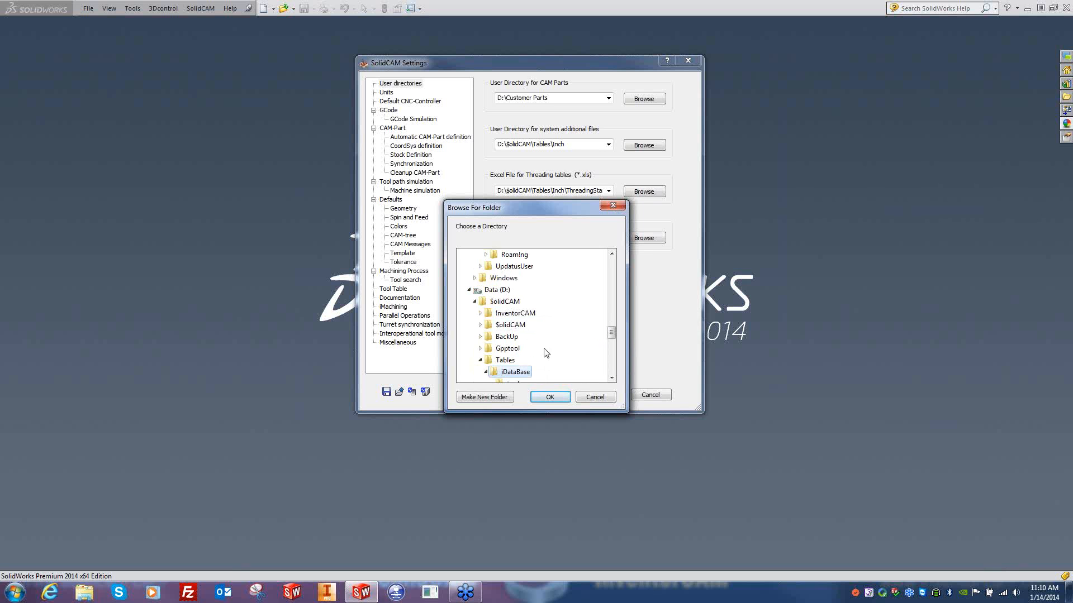
click(547, 398)
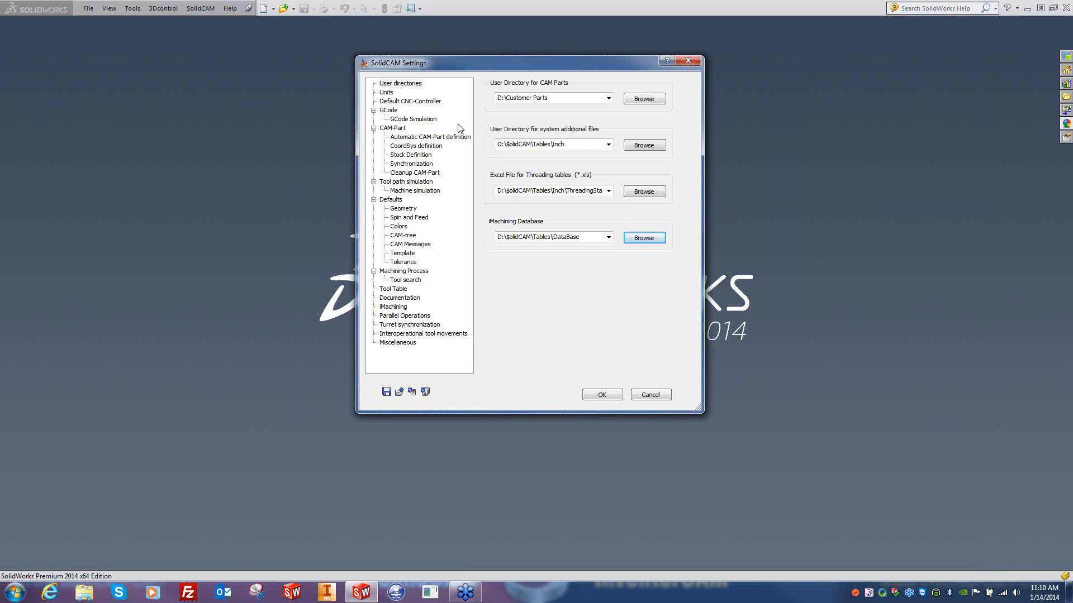
- Check the units setting and set the default CNC-controller Post-Processor files directory to D:\$olidCAM\Gpptool
click(389, 94)
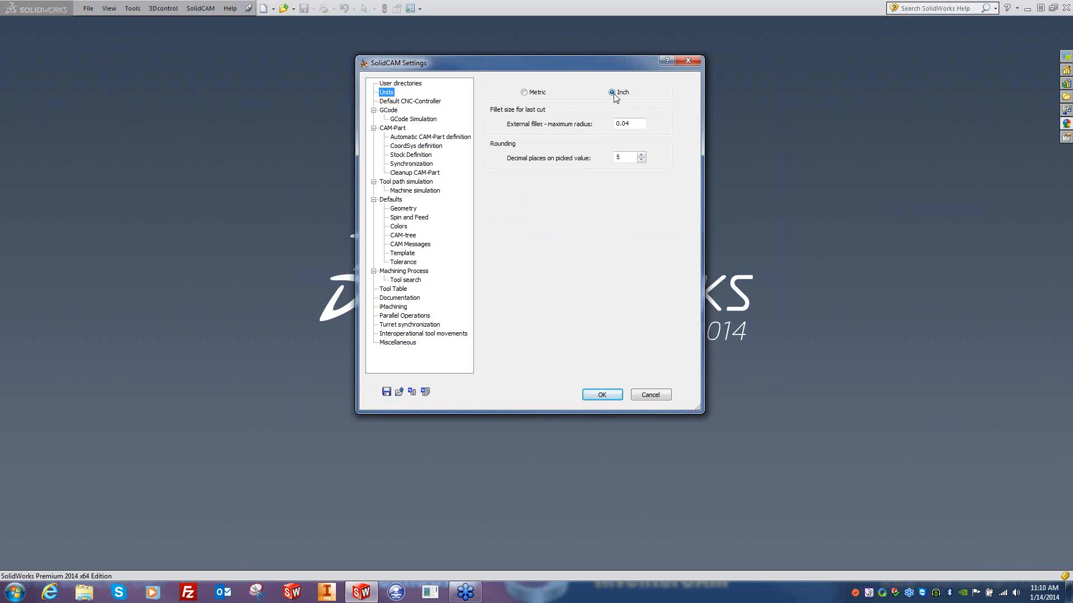
click(393, 102)
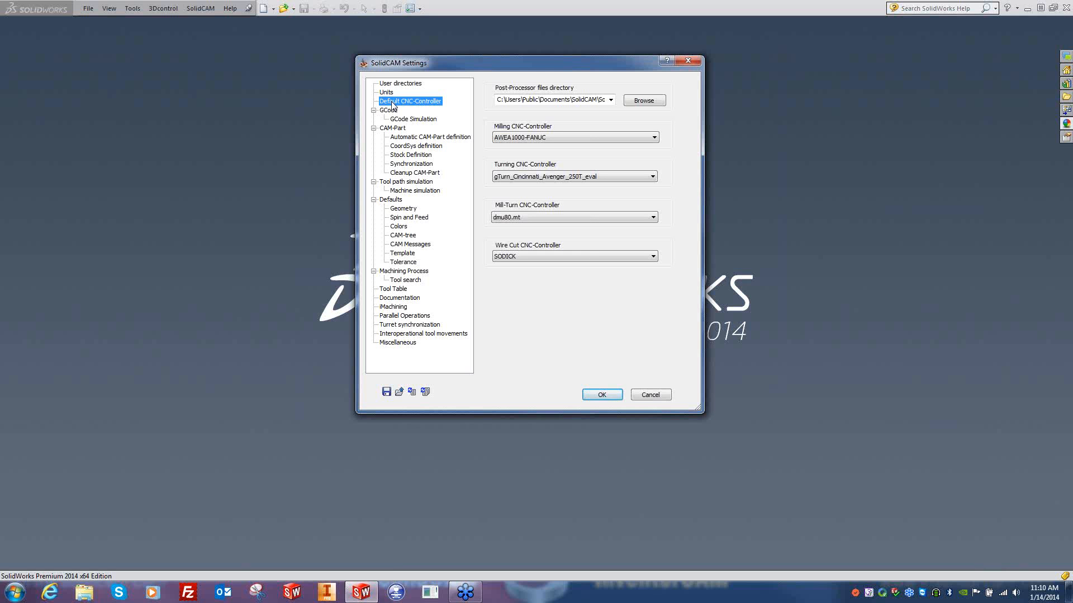
click(611, 100)
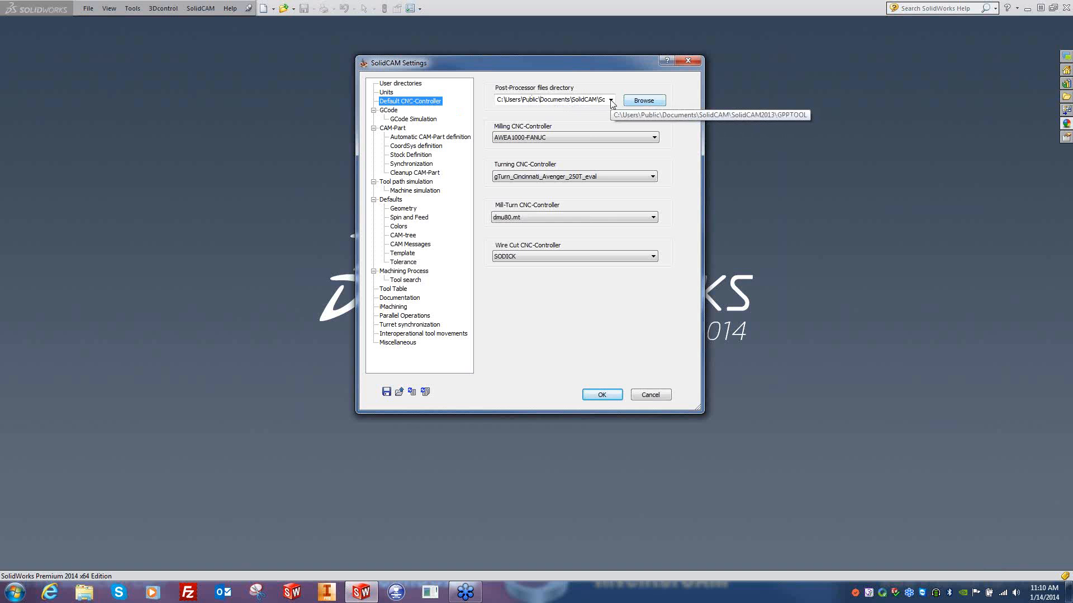
click(643, 100)
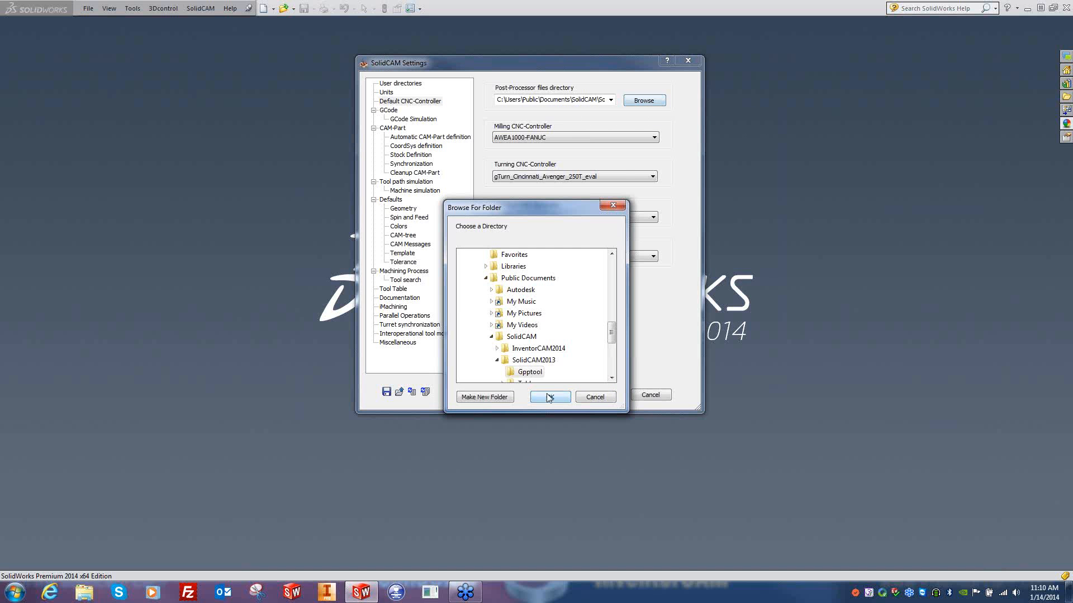
scroll(604, 364, down, 5)
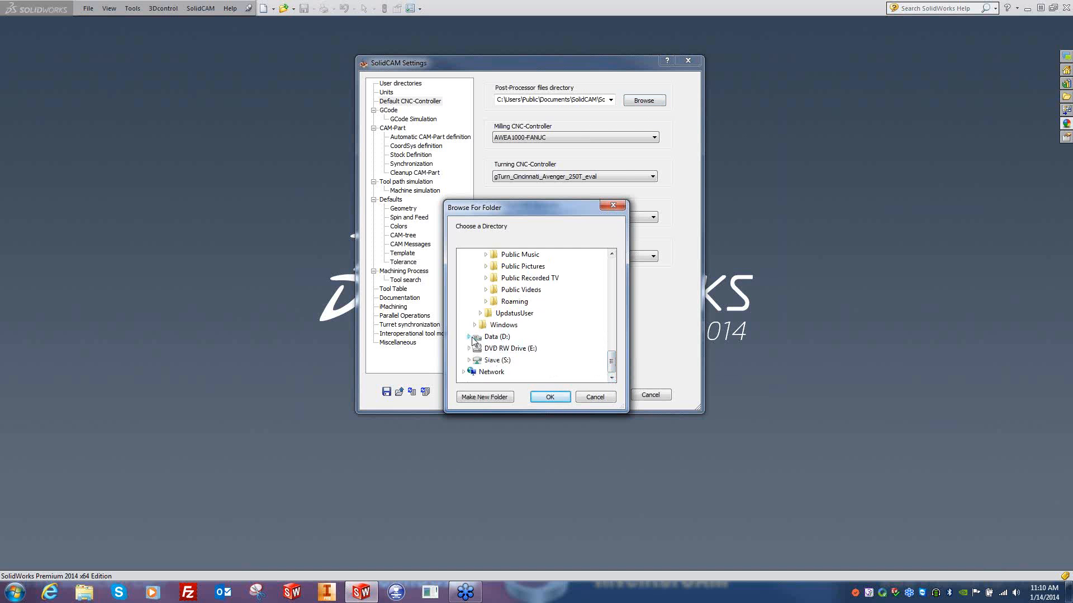
click(470, 337)
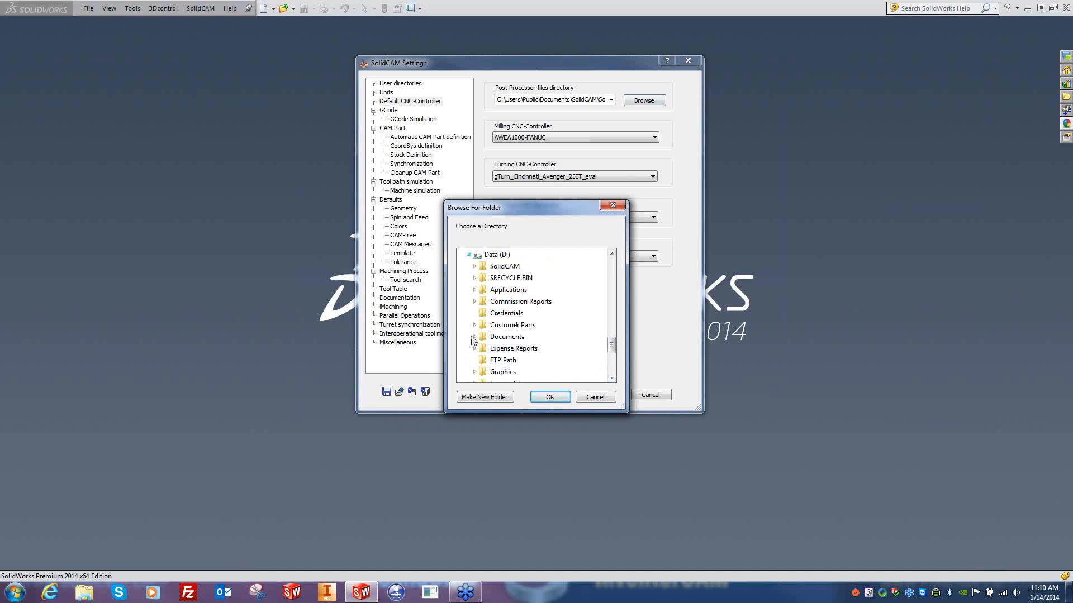
click(475, 267)
click(504, 315)
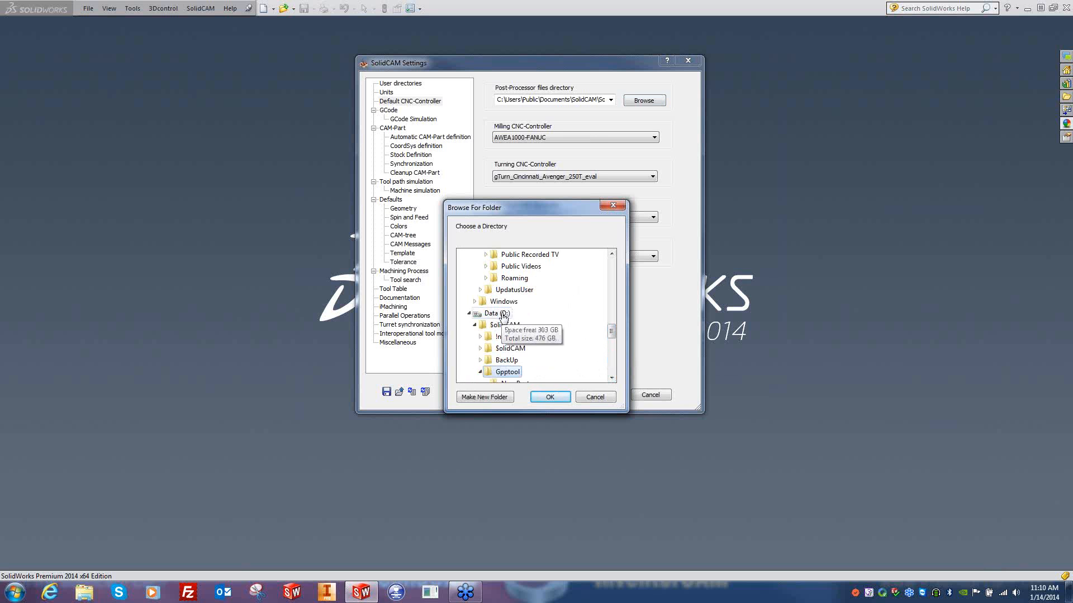
scroll(514, 363, down, 2)
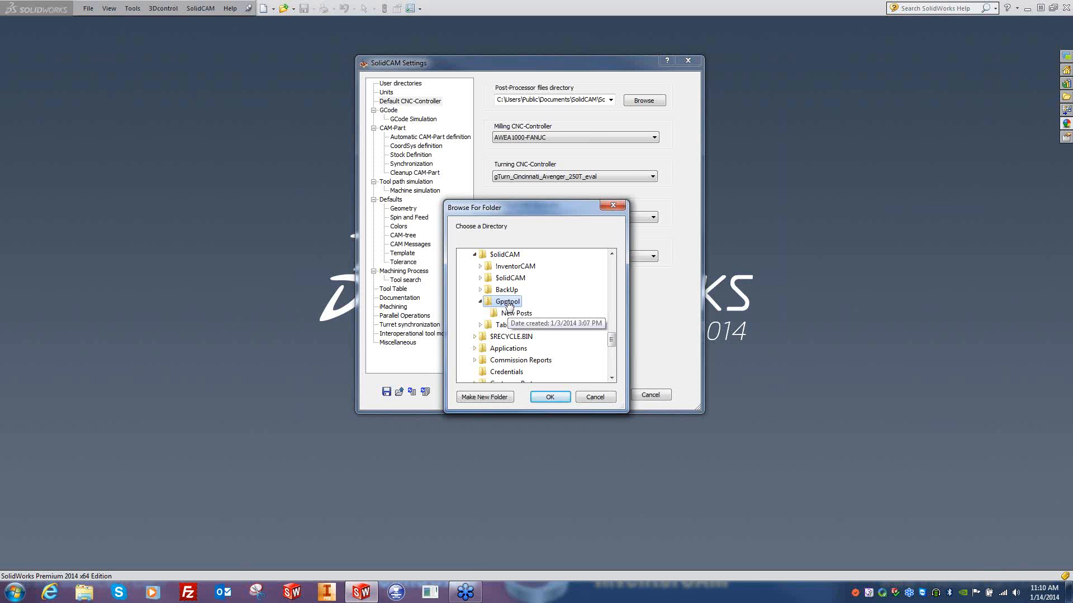
click(550, 397)
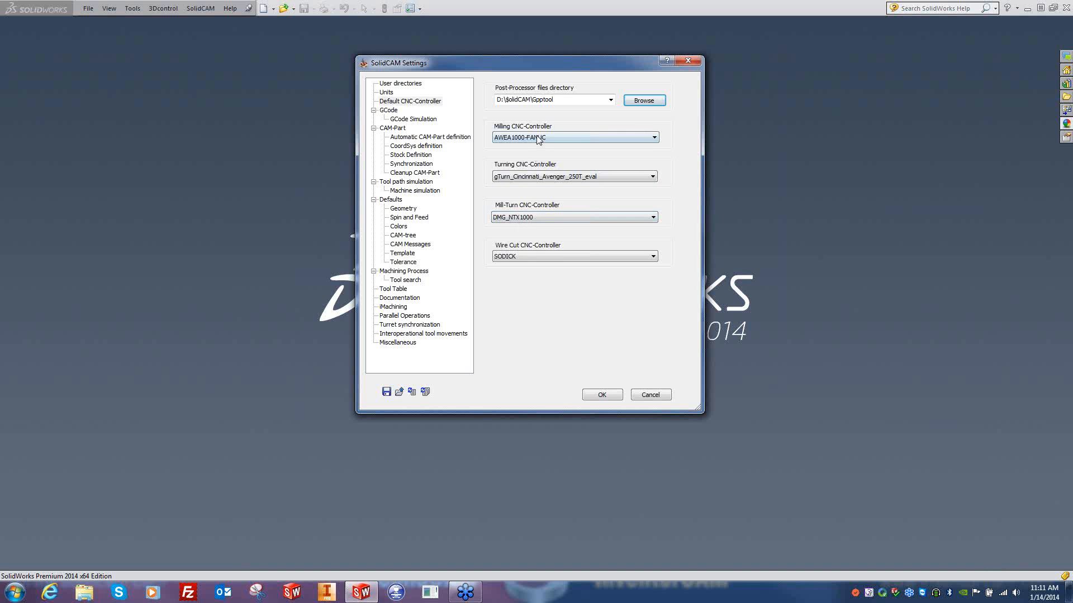
- Set the default Milling CNC-Controller to 3Axis Haas VF3 SS
click(539, 139)
drag(657, 186, 656, 161)
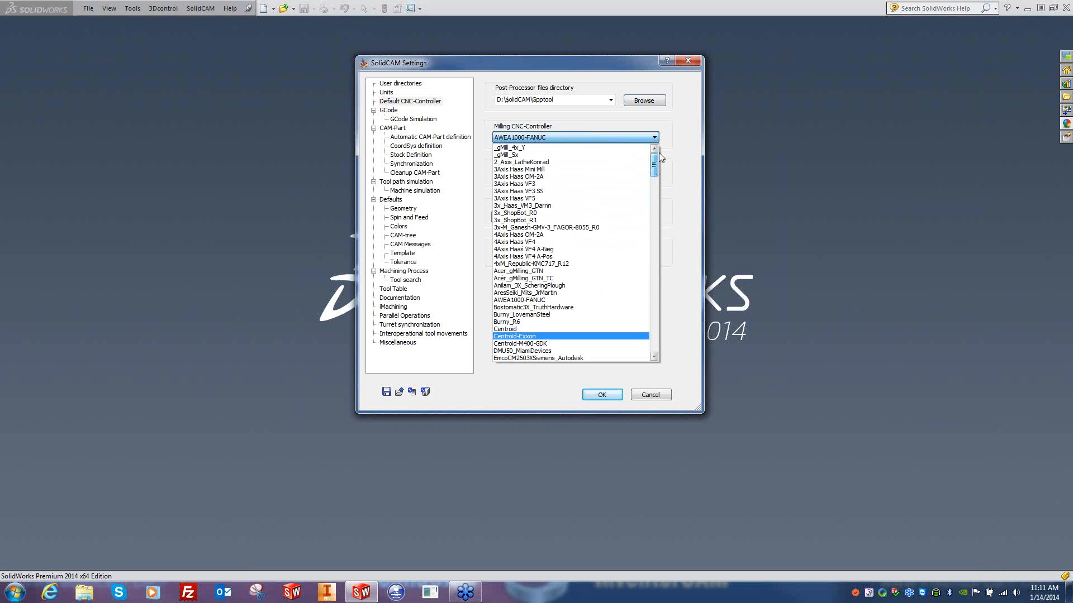
click(539, 191)
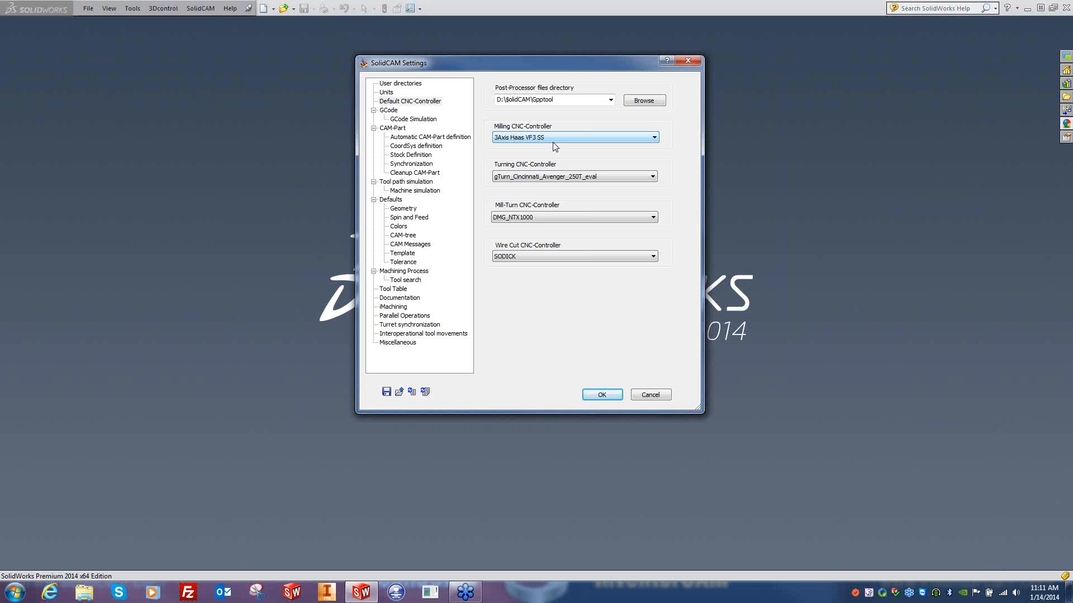
- Set the default Turning CNC-Controller to HAAS_TL_Series_Fieldale and the Mill-Turn CNC-Controller to Doosan2600SY_Neuweg
click(529, 178)
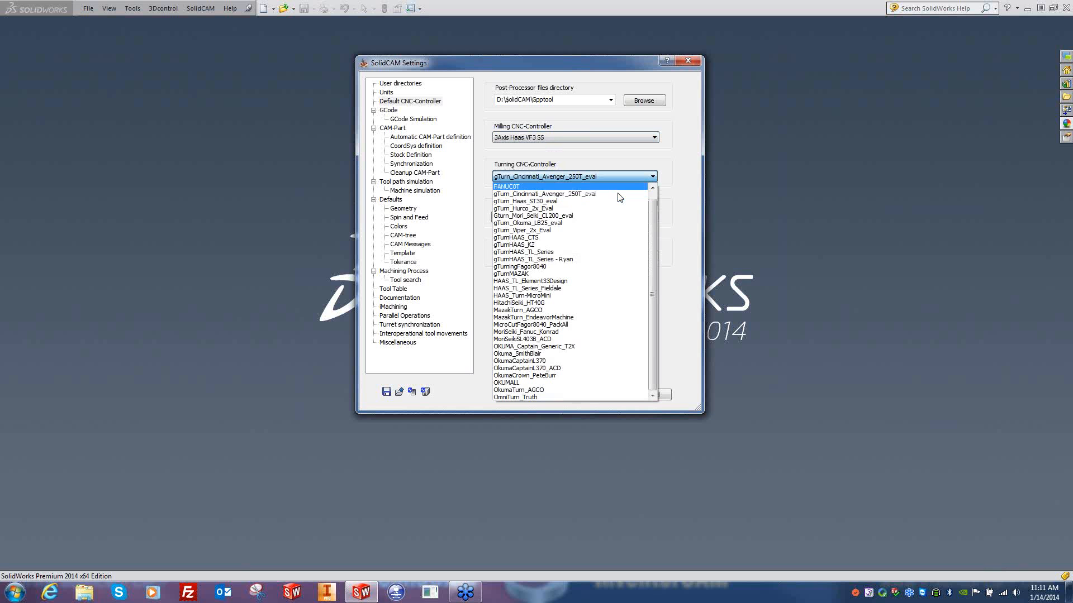
click(532, 288)
click(528, 220)
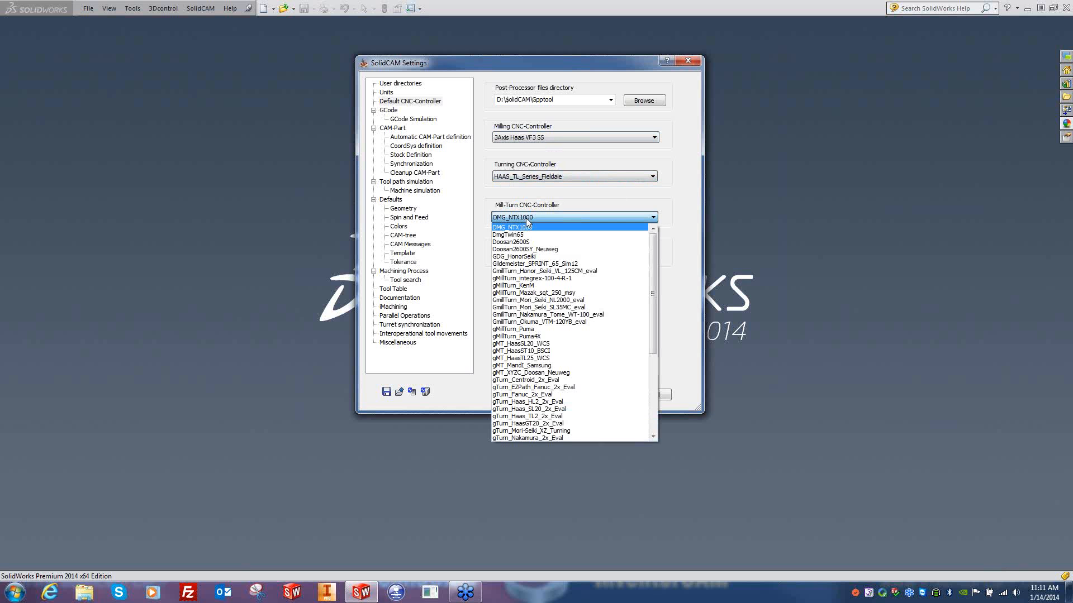
click(541, 249)
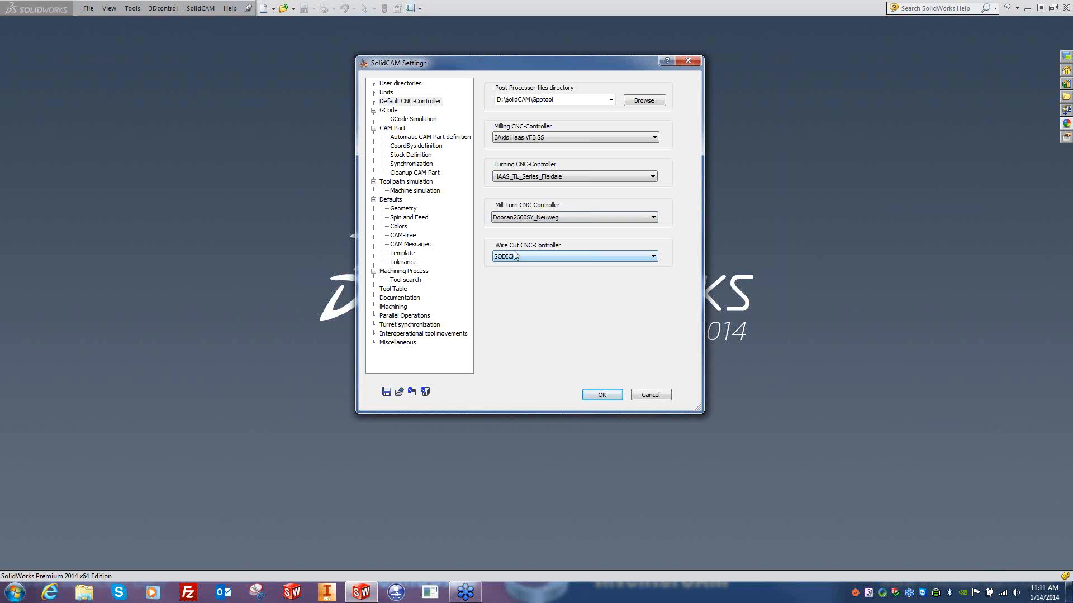
- In the GCode settings, try the GCode directory as save location and return to saving GCode files in the CAM-Part directory
click(390, 111)
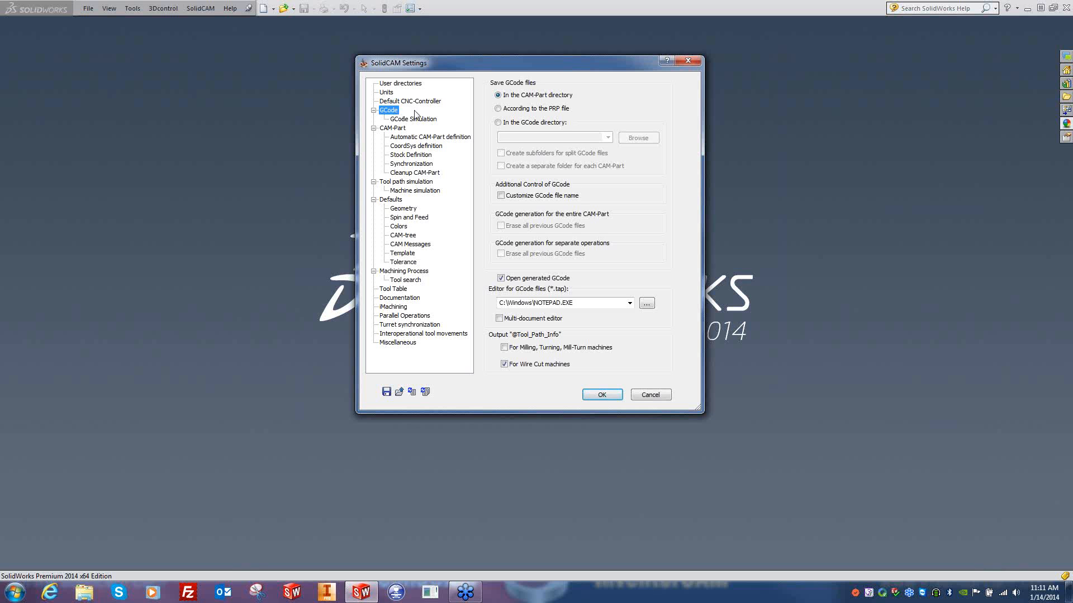
click(499, 125)
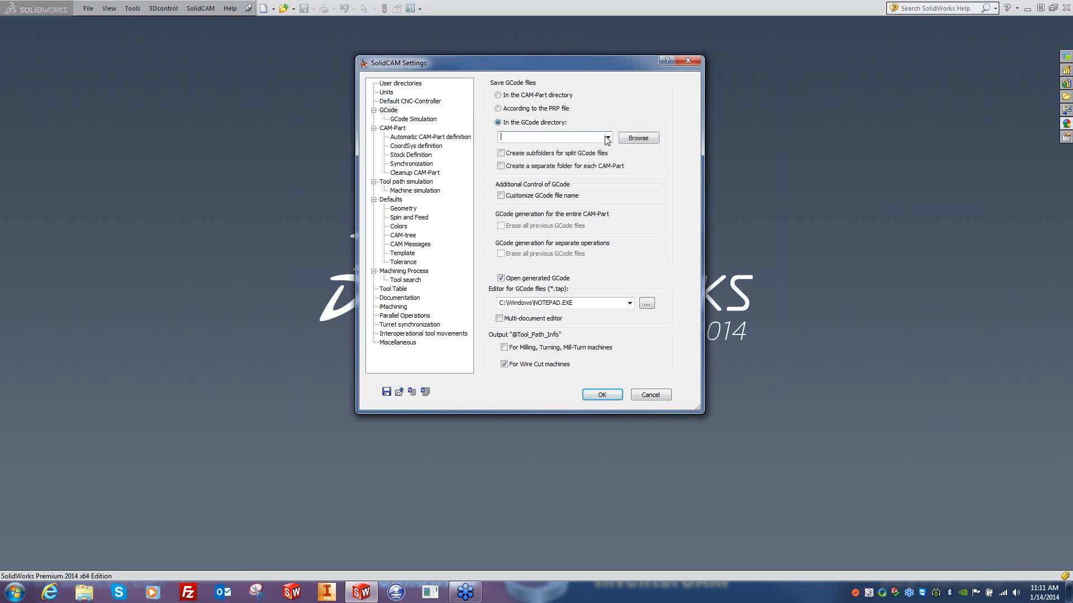
click(502, 97)
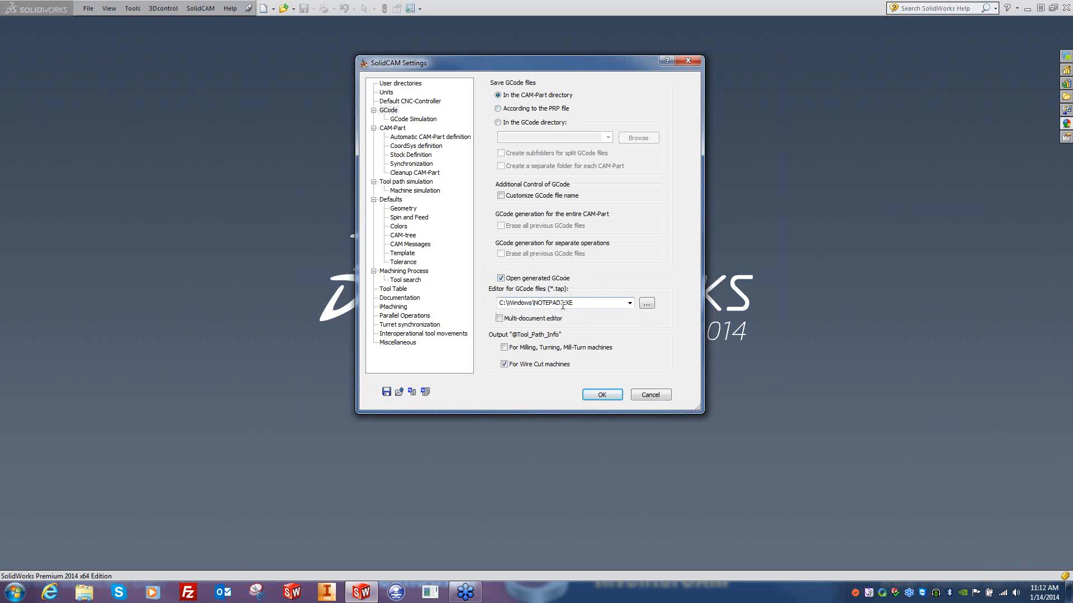
- Set the editor for GCode files to editNC10.exe in C:\Program Files (x86)\editNC10 and view the GCode Simulation settings
drag(582, 304, 505, 305)
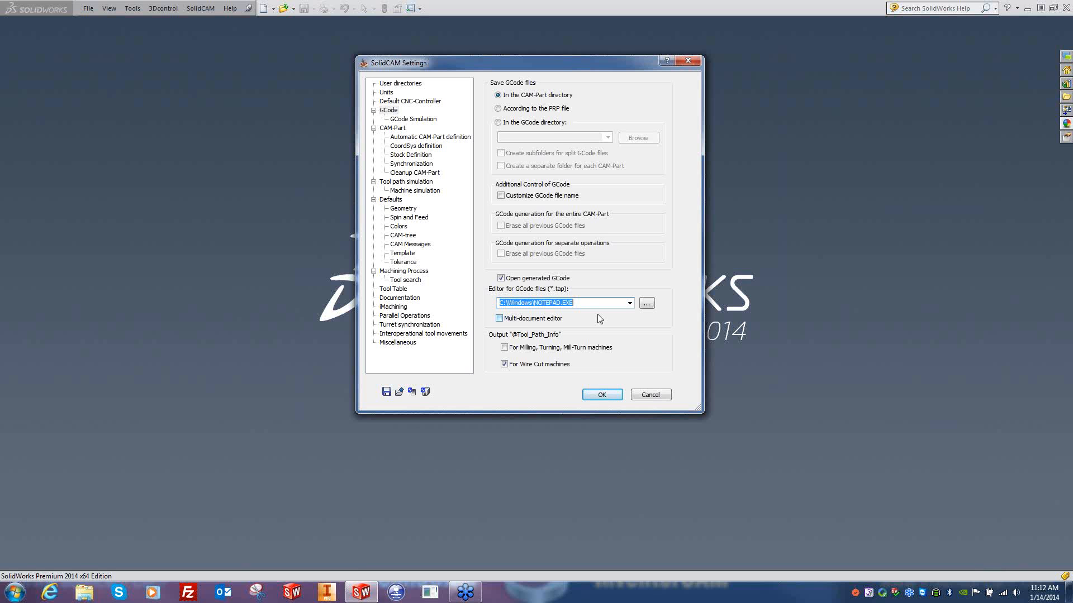
click(647, 303)
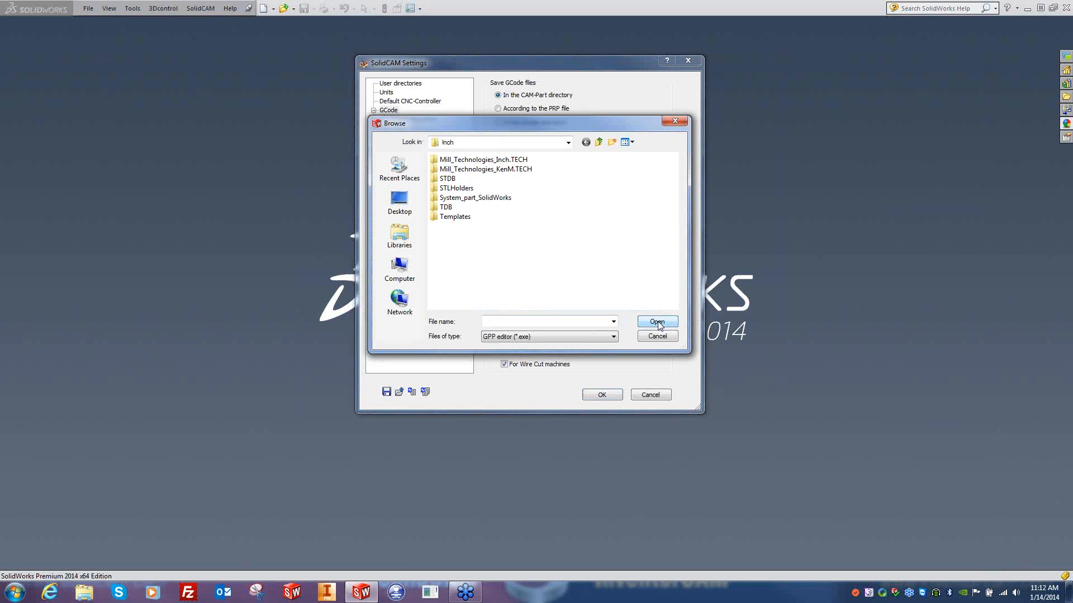
click(449, 143)
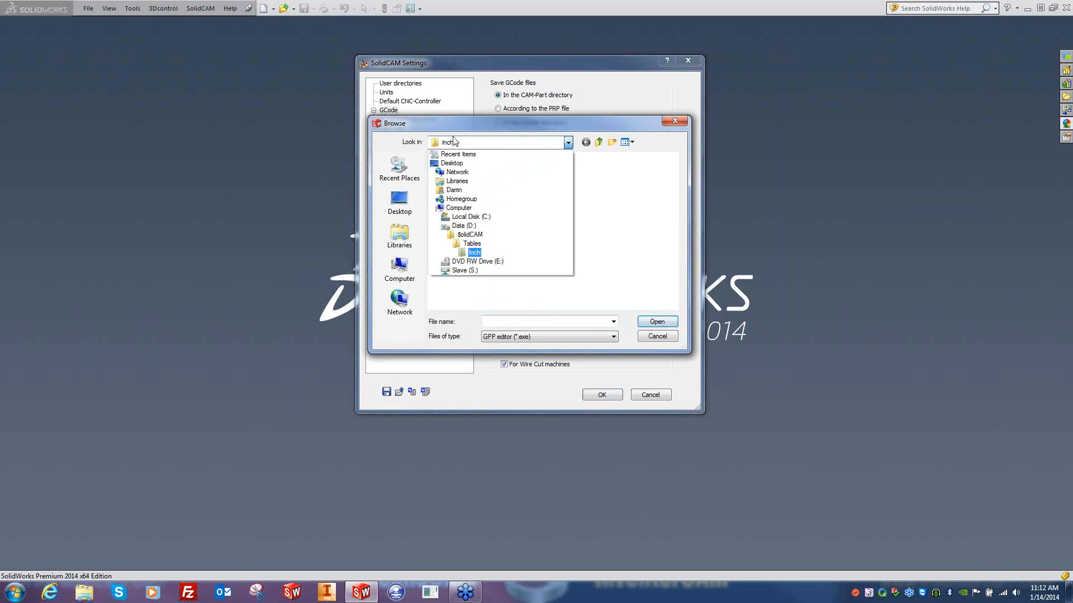
click(459, 226)
key(F4)
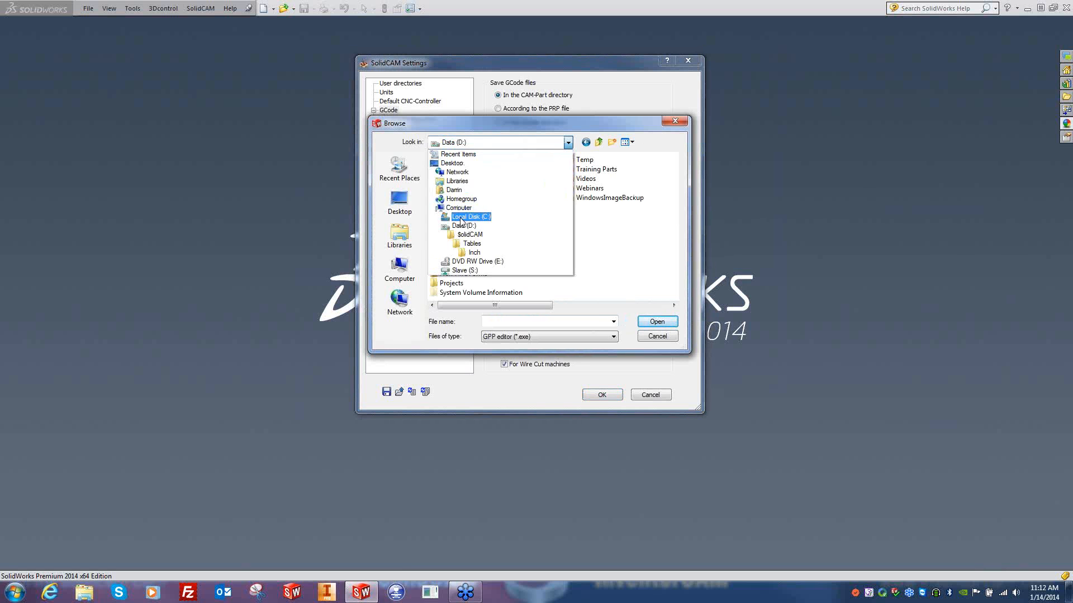
click(458, 220)
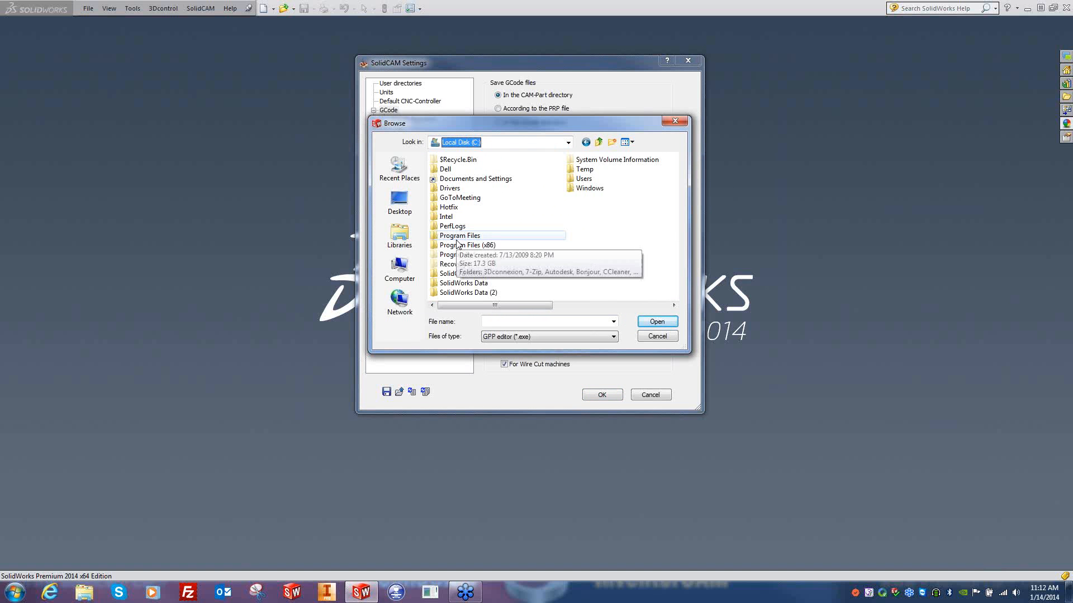
double_click(469, 245)
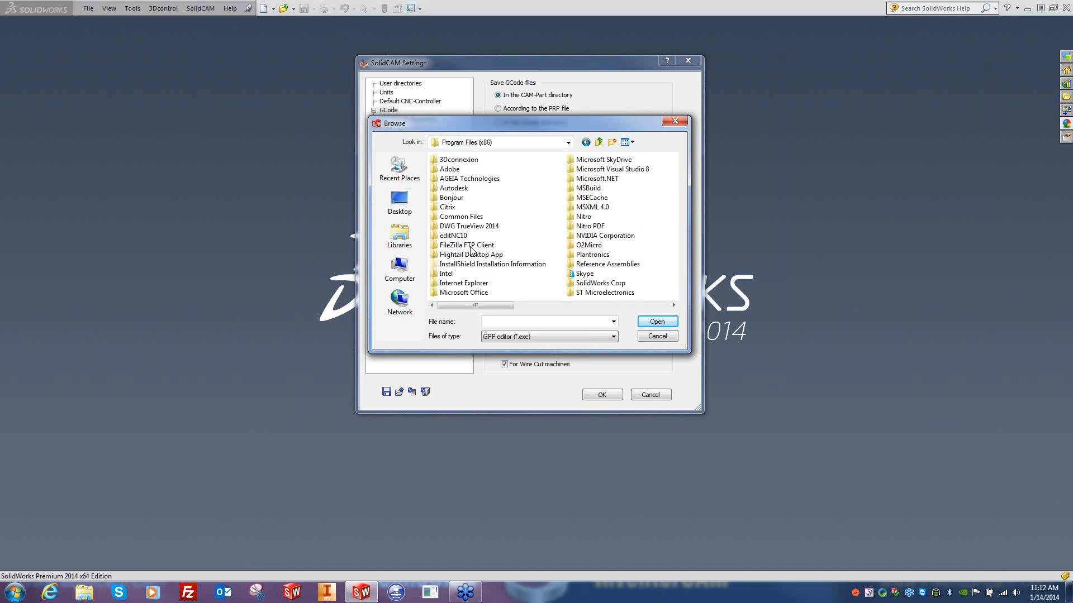
double_click(453, 234)
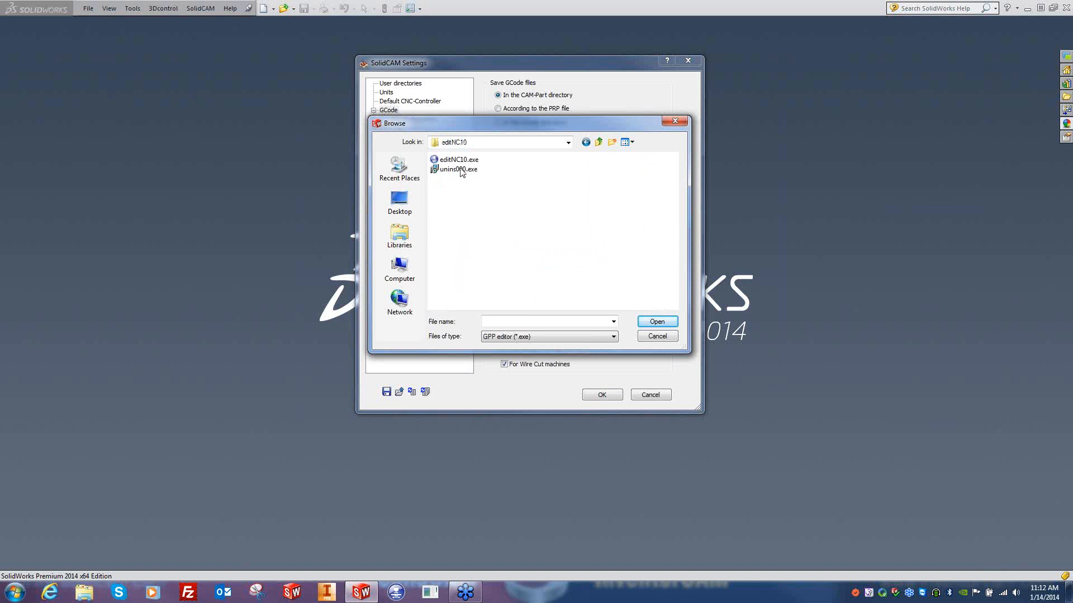
click(459, 160)
click(656, 321)
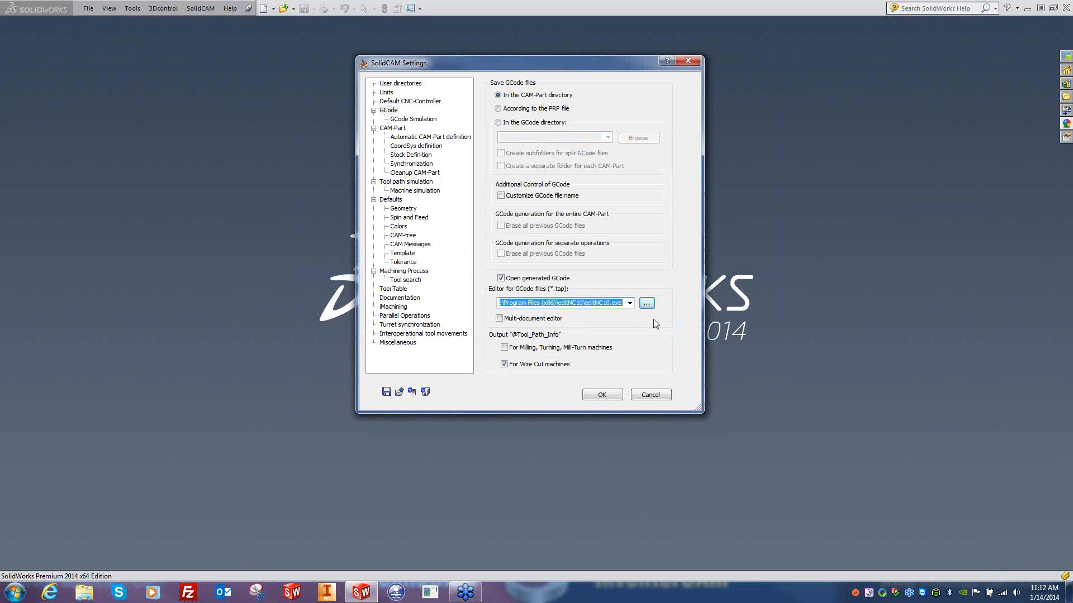
drag(601, 303, 501, 328)
drag(592, 303, 622, 329)
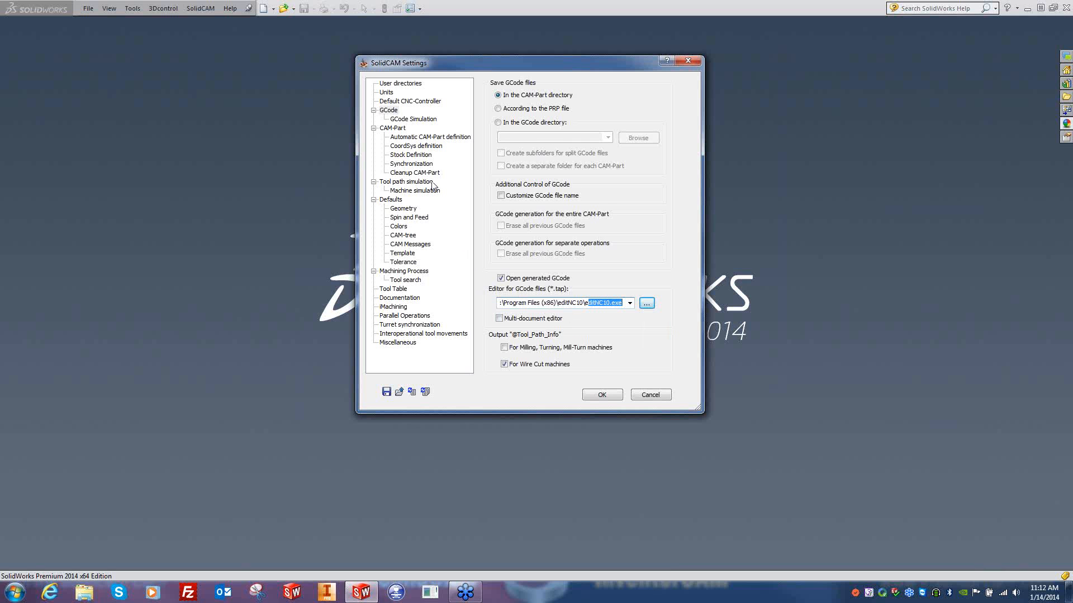
click(407, 120)
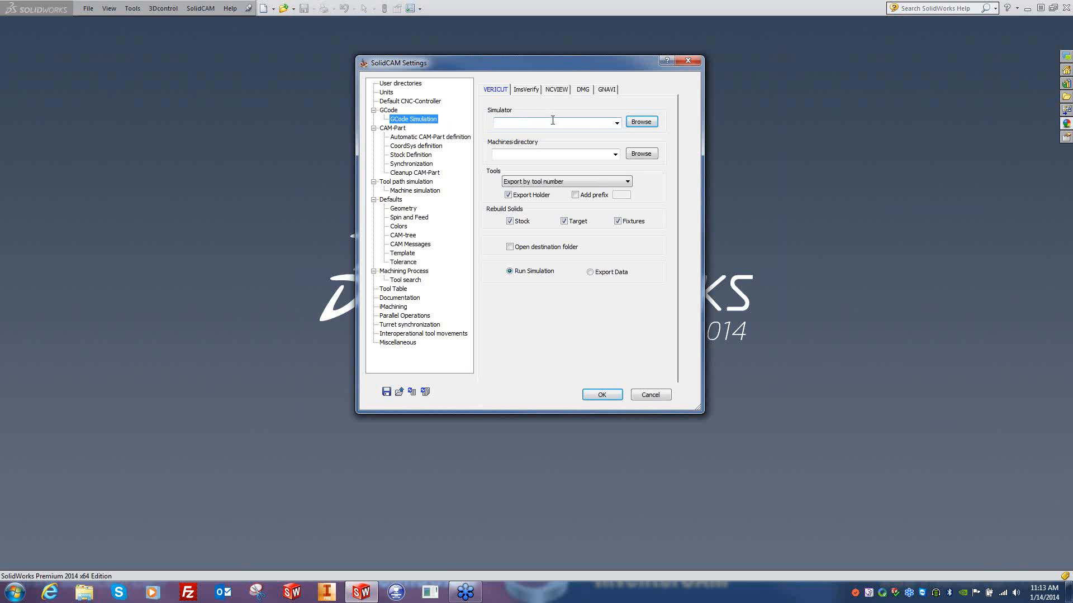
- Set the CAM-Parts Temporary folder to D:\Temp and turn off creating new CAM-Parts in compressed mode
click(393, 128)
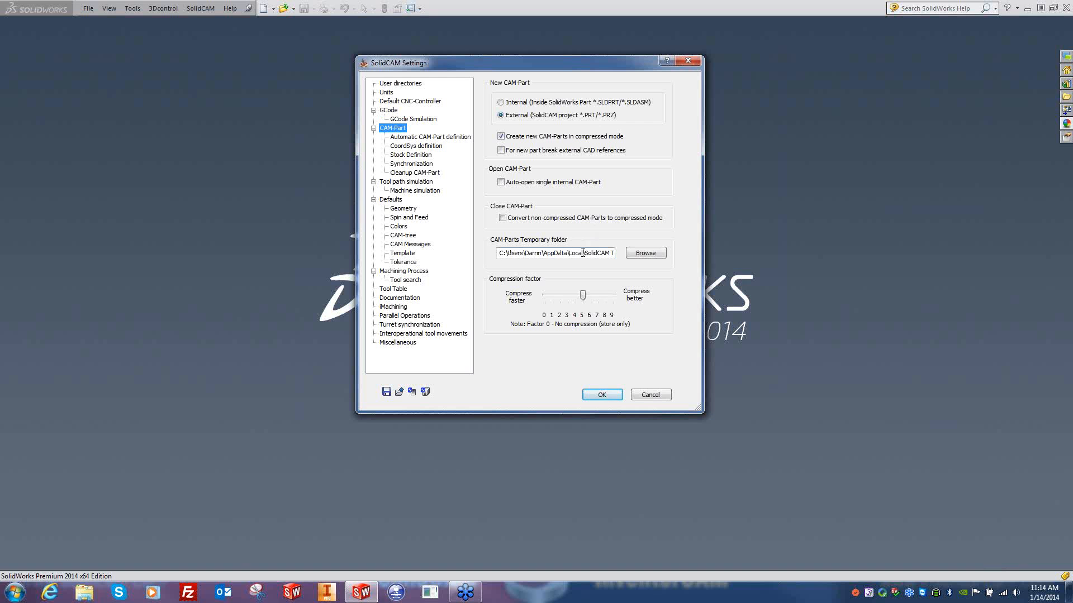
drag(501, 252, 624, 255)
click(638, 258)
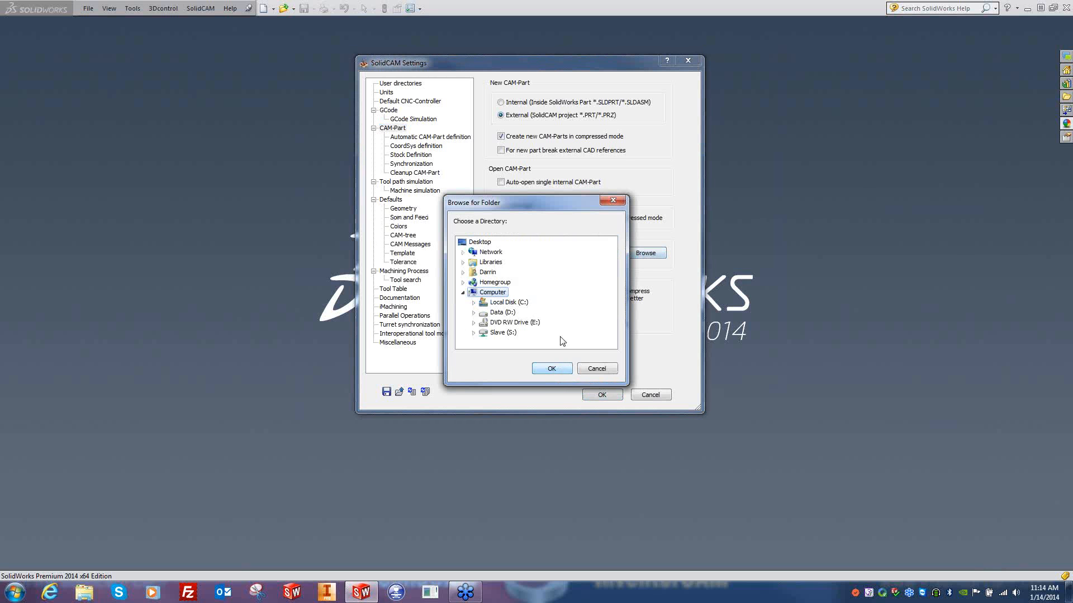
double_click(481, 314)
scroll(517, 316, down, 3)
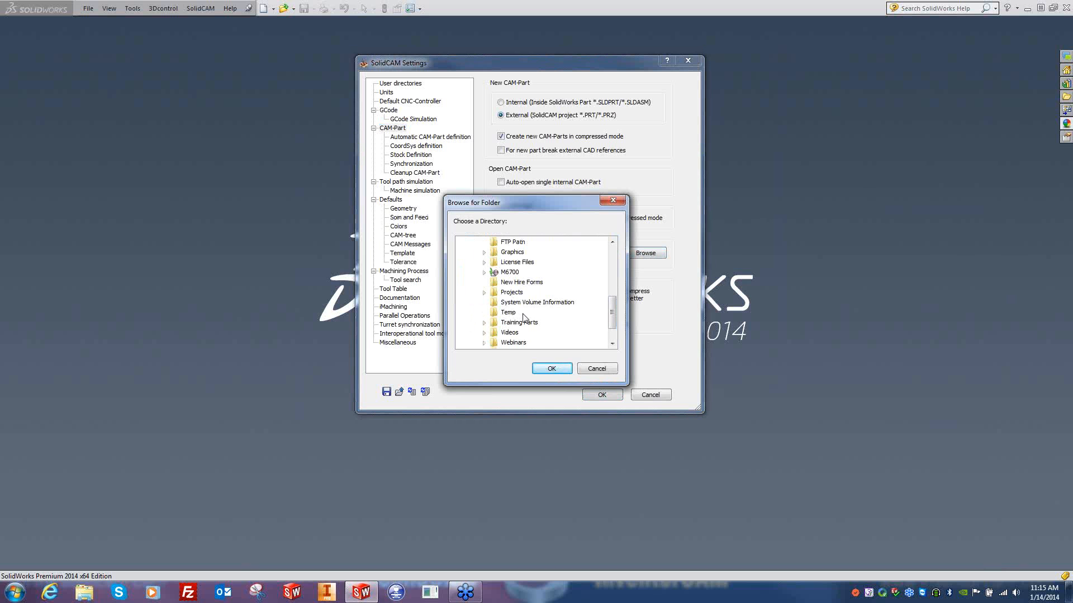
click(508, 314)
click(550, 370)
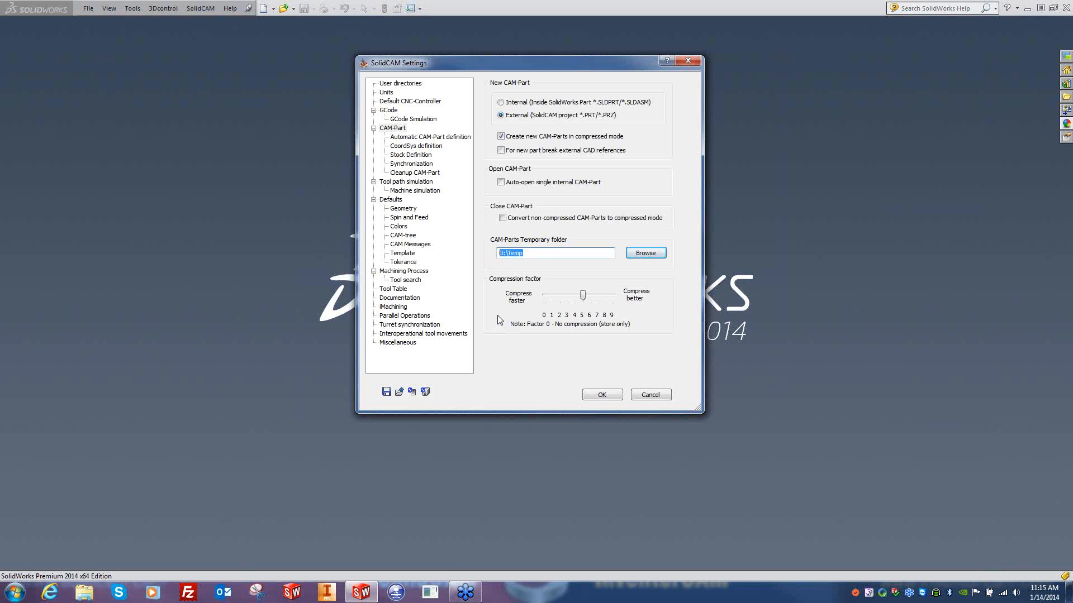
click(501, 137)
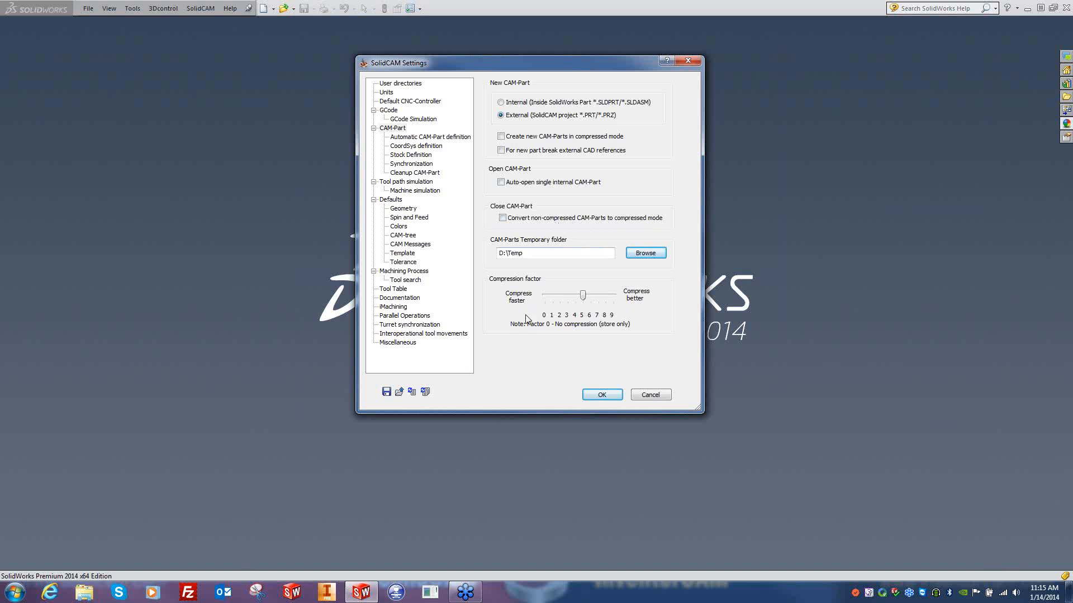
- Review the Automatic CAM-Part definition and Stock Definition settings, including the absolute and relative modes for 3D box stock
click(414, 139)
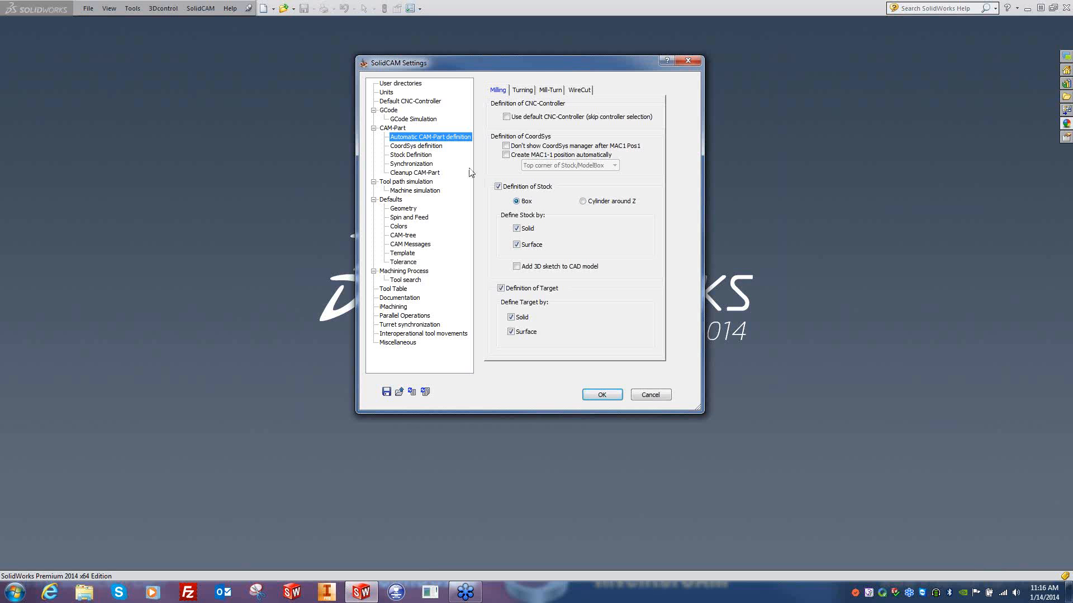
click(413, 156)
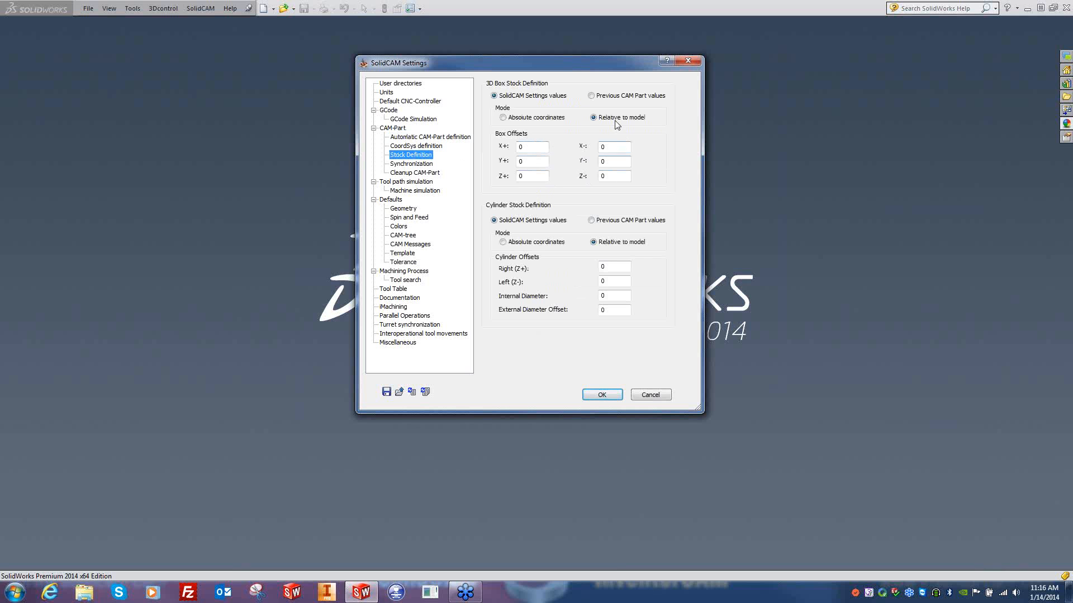
click(503, 118)
click(594, 118)
click(427, 138)
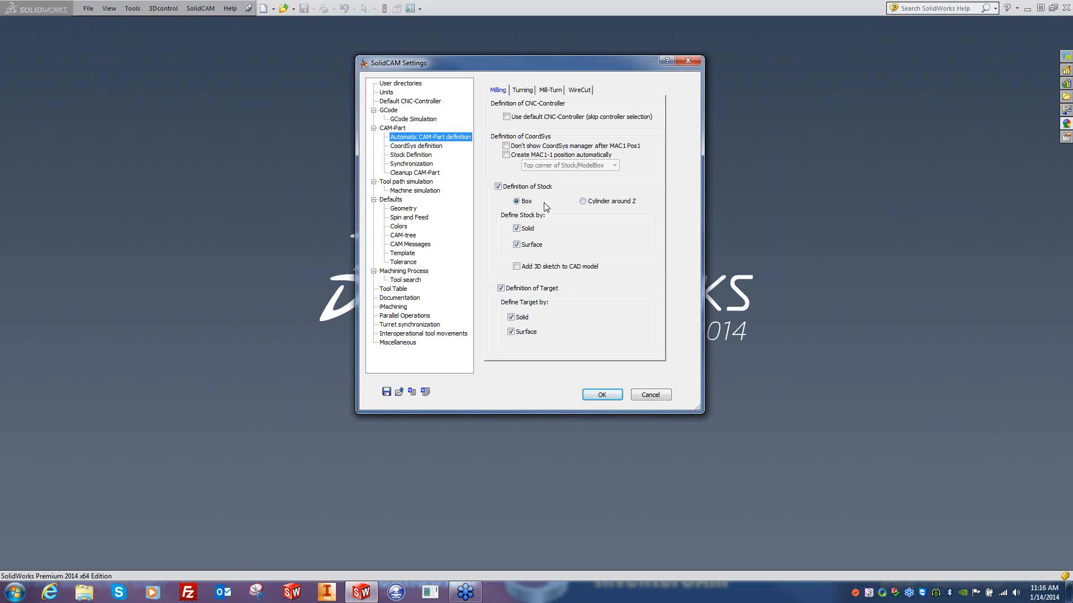
click(425, 155)
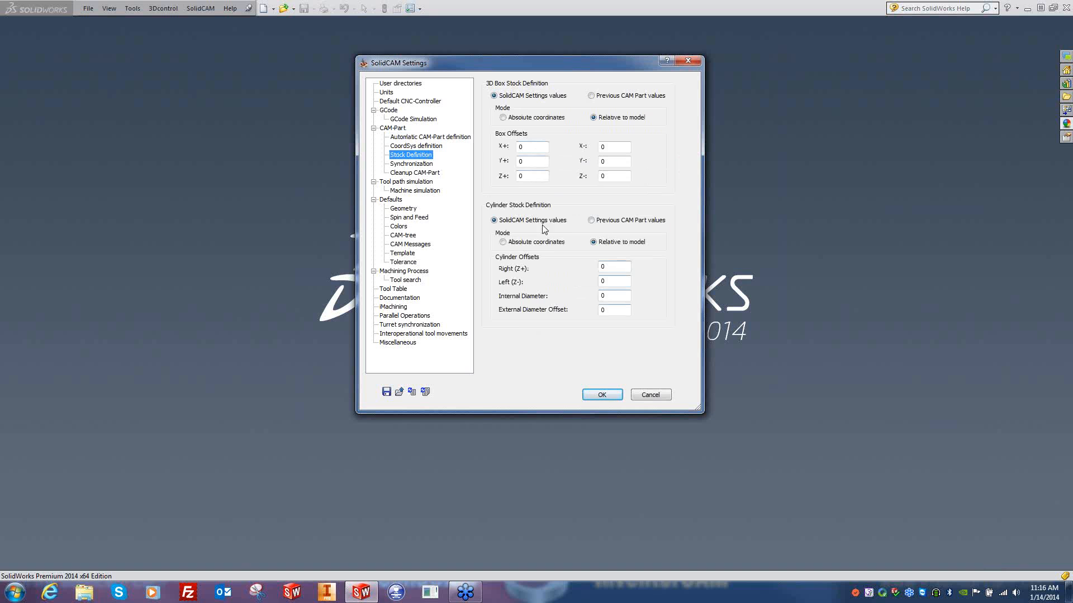
- Turn off automatic Definition of Stock and Definition of Target for Milling CAM-Parts
click(431, 139)
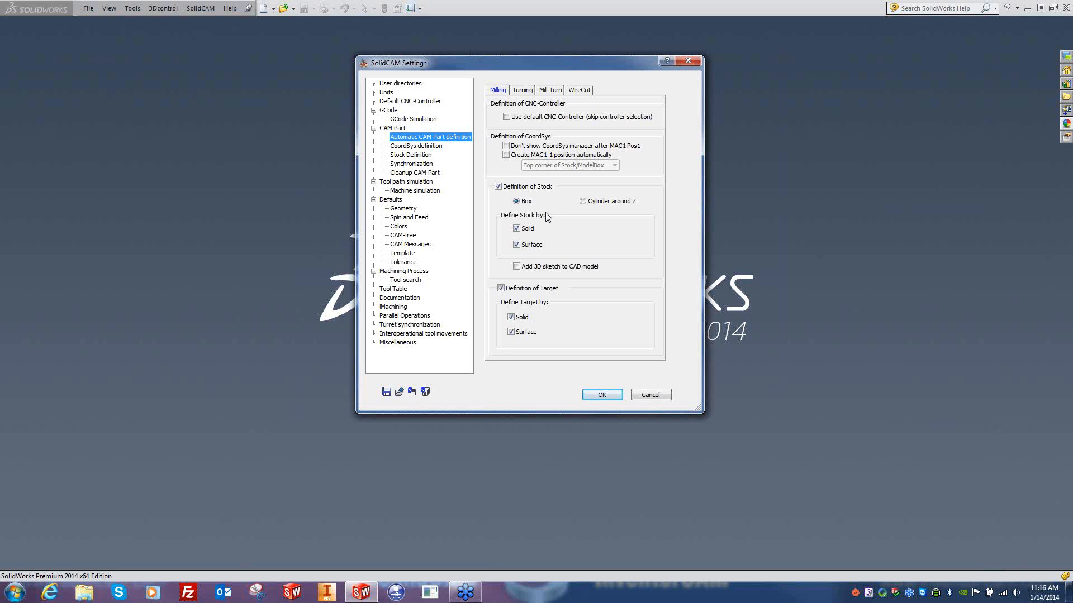
click(508, 188)
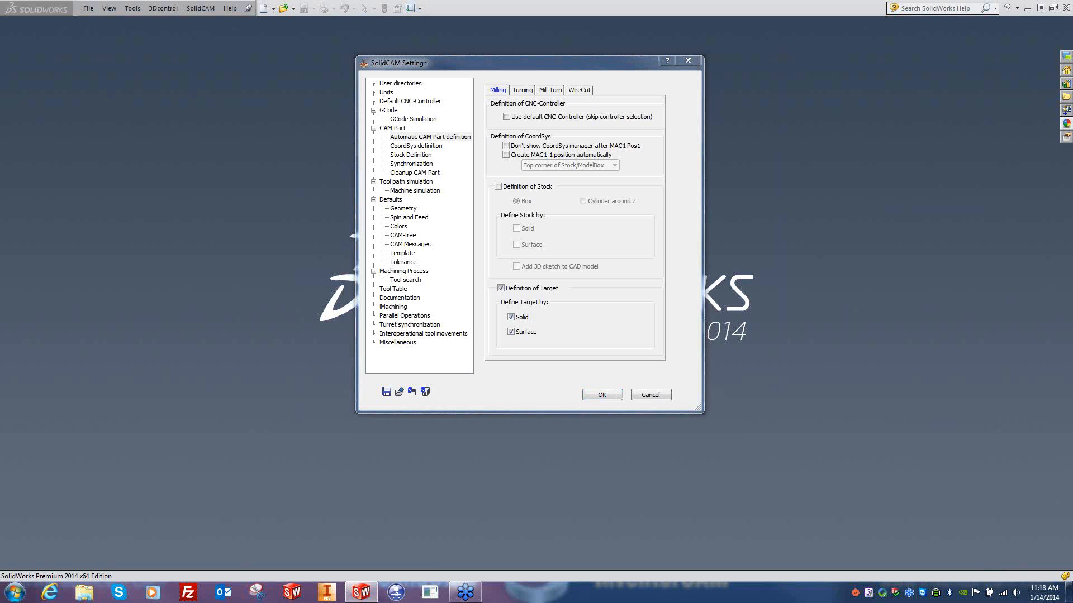
click(501, 288)
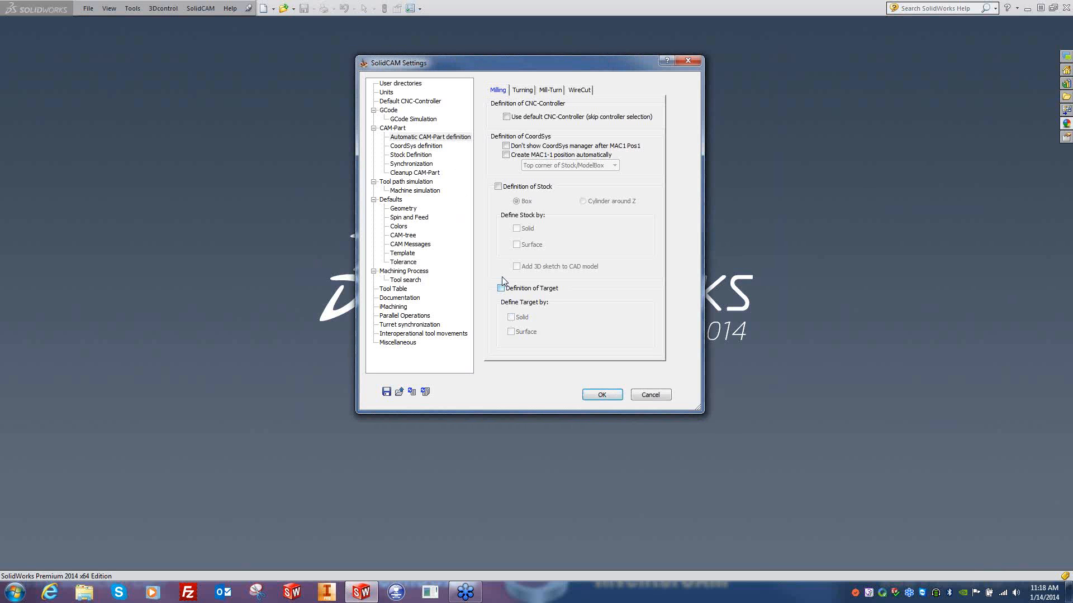
- Turn off automatic Definition of Stock and Definition of Target for Turning CAM-Parts
click(530, 92)
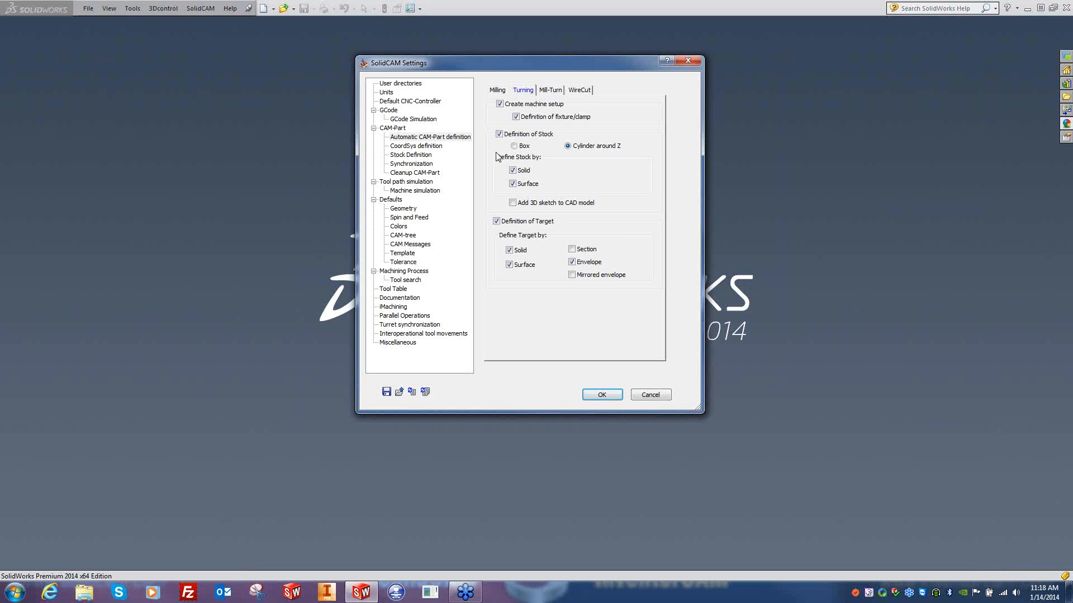
click(499, 134)
click(496, 221)
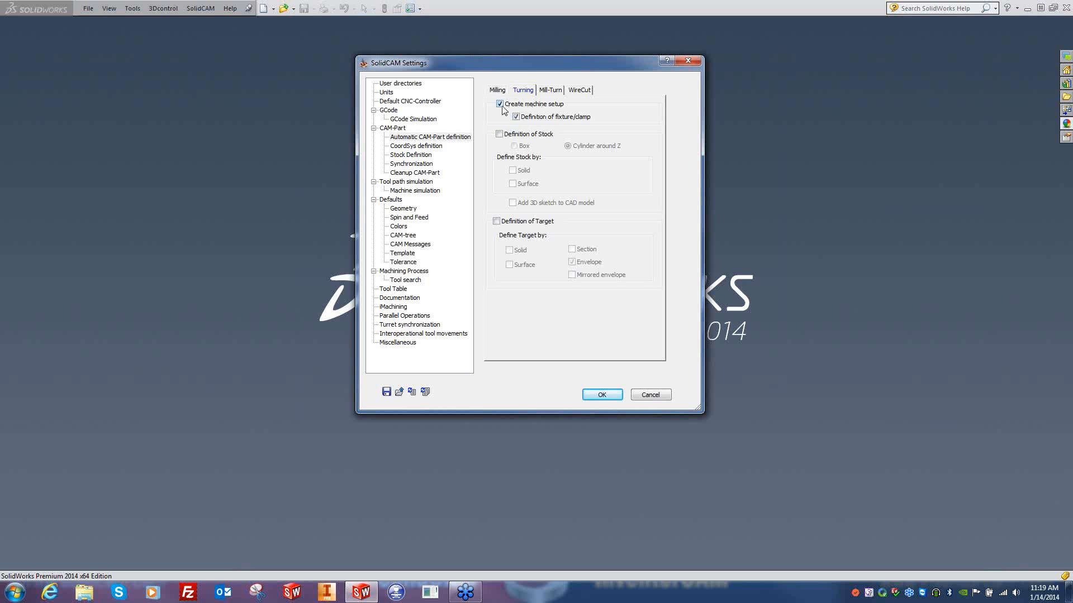
- Turn off automatic Definition of Stock and Definition of Target for Mill-Turn CAM-Parts
click(559, 91)
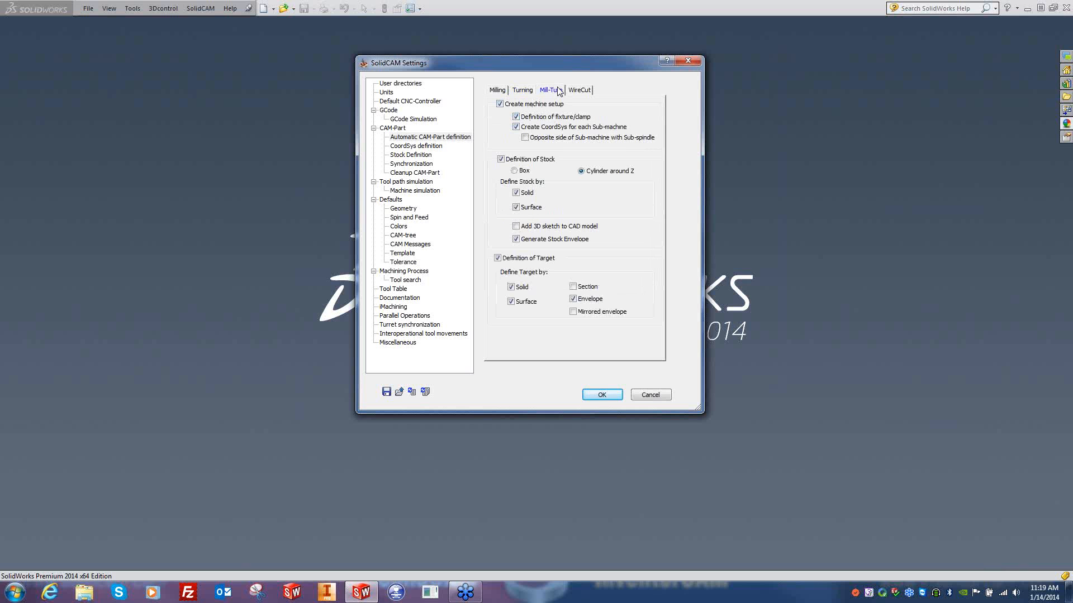
click(501, 159)
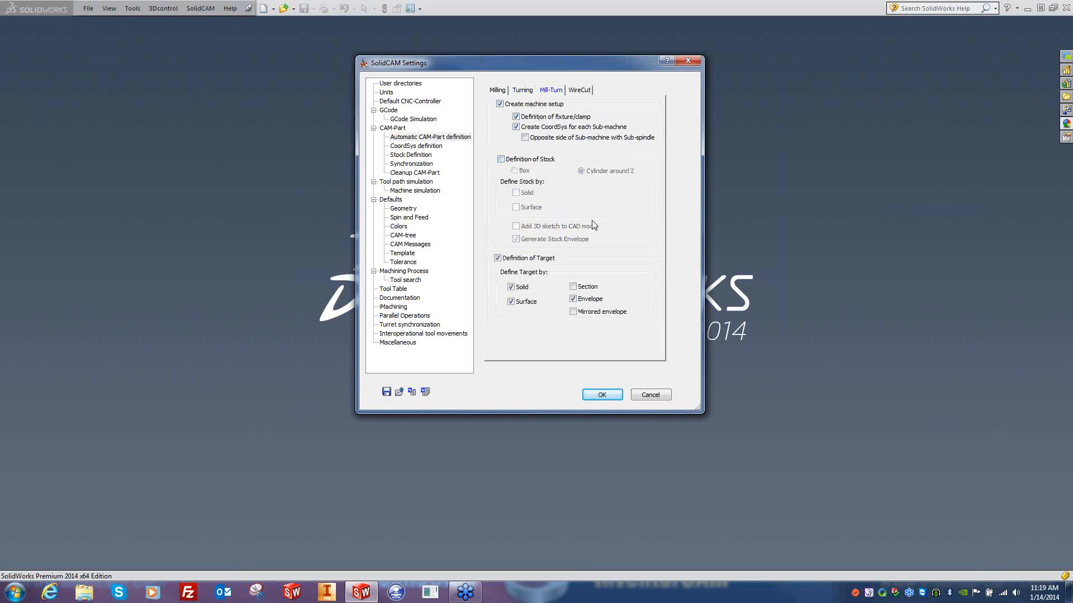
click(497, 258)
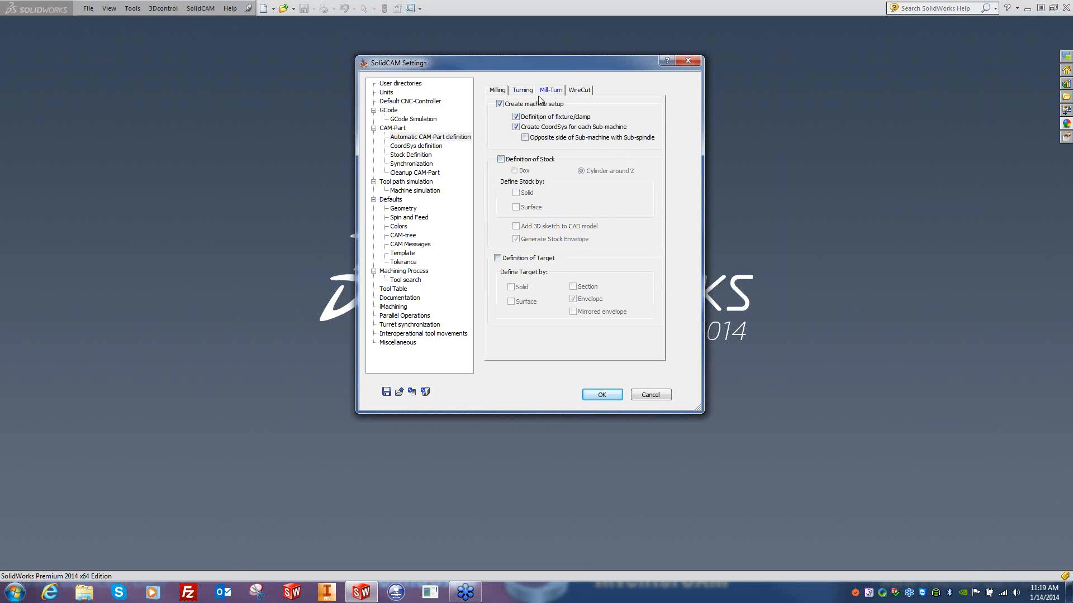
- Toggle the automatic Create machine setup and Opposite side of Sub-machine with Sub-spindle options for Mill-Turn CAM-Parts
click(499, 104)
click(526, 138)
- Set the Tool Start Level Delta to 5 and the Clearance Level Delta to 1 in the CoordSys definition settings
click(409, 146)
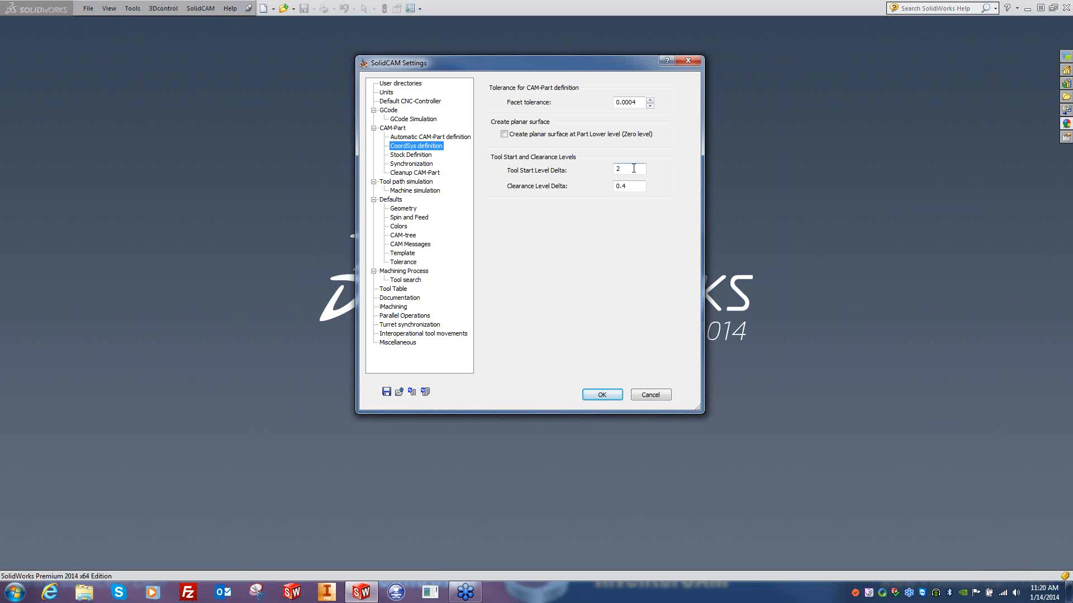
drag(631, 168, 597, 170)
text(5)
double_click(617, 169)
key(Tab)
text(1)
- Choose Check synchronization always and turn on Ask user to find original model in the Synchronization settings
click(410, 158)
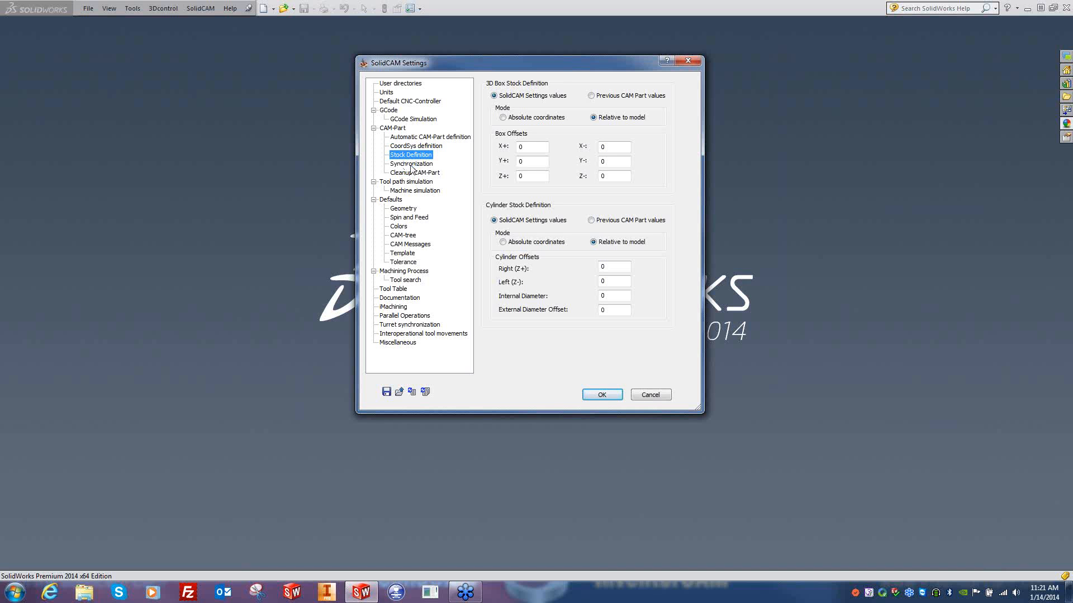
click(411, 166)
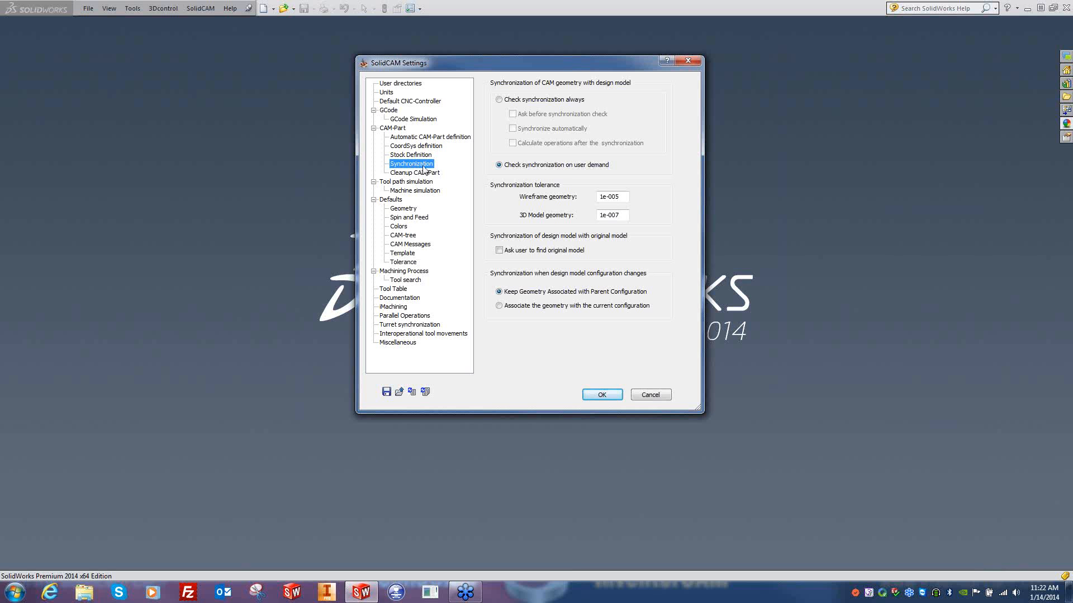
click(499, 101)
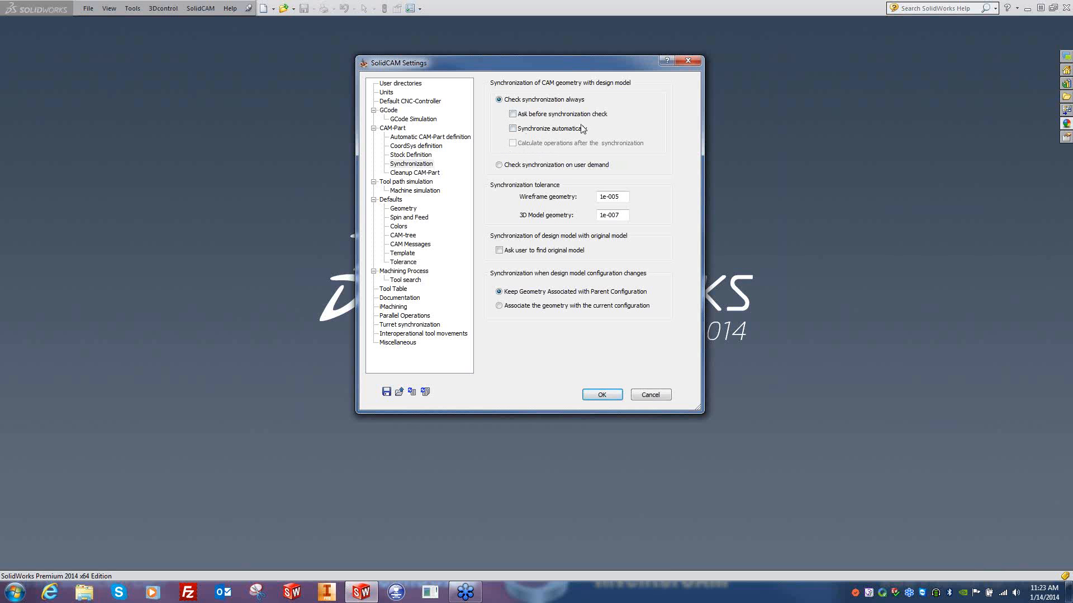
click(500, 250)
- Review the Cleanup CAM-Part options and the Tool path simulation settings
click(414, 173)
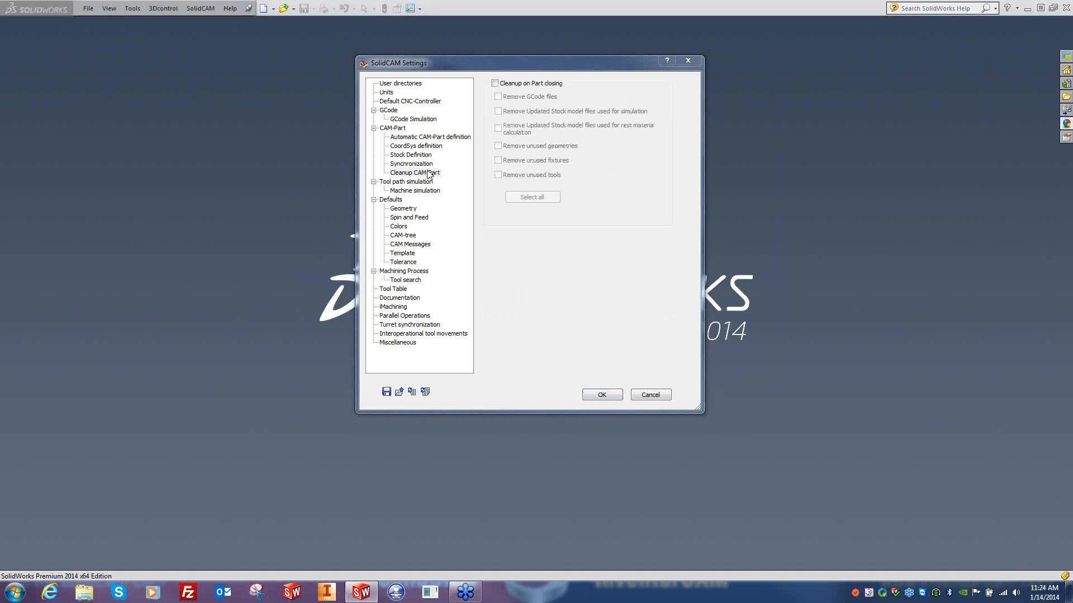
click(398, 183)
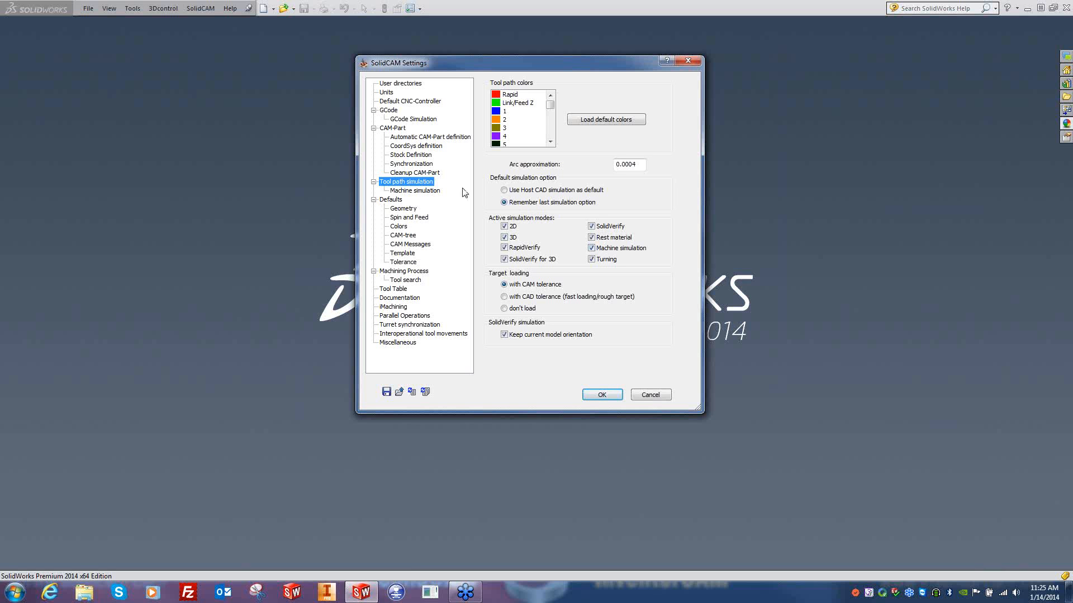
- Set the Machine simulation definition directory to D:\$olidCAM\Tables\MachSim and enable solid verification
click(408, 193)
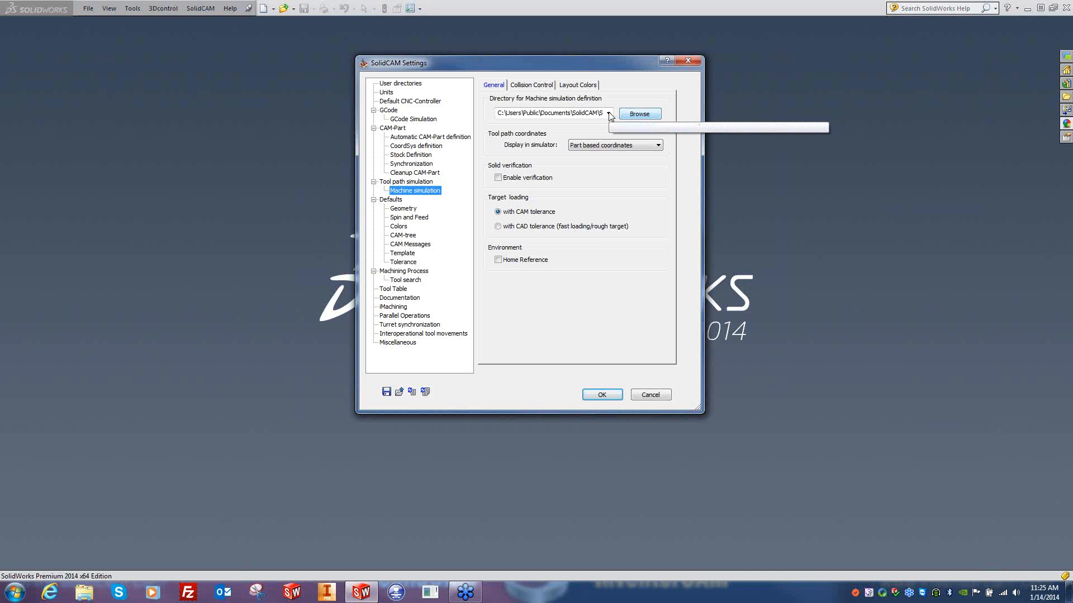
click(639, 113)
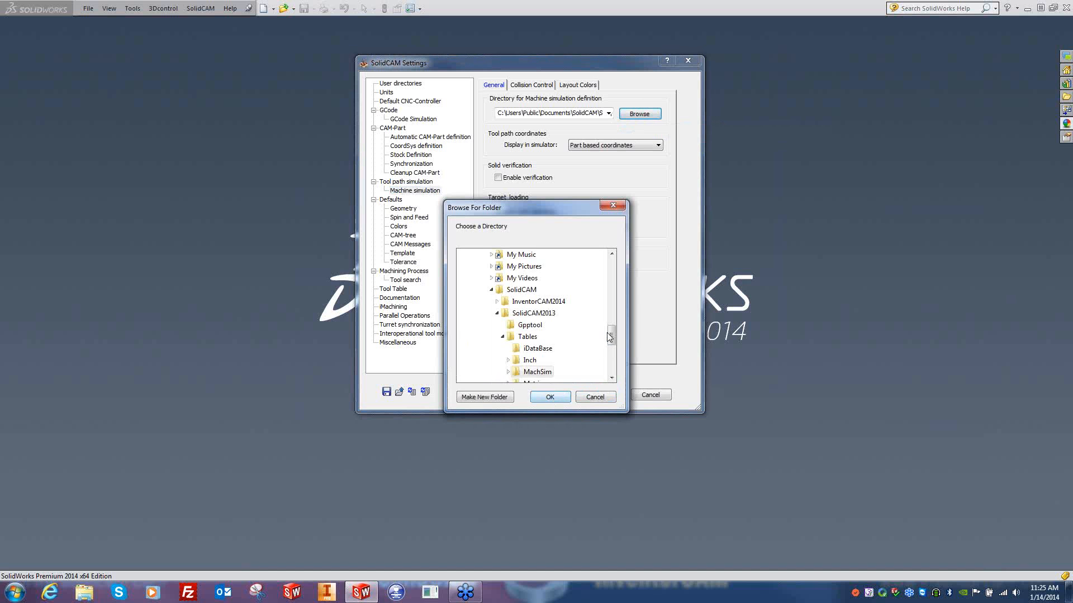
drag(611, 336, 611, 363)
click(469, 337)
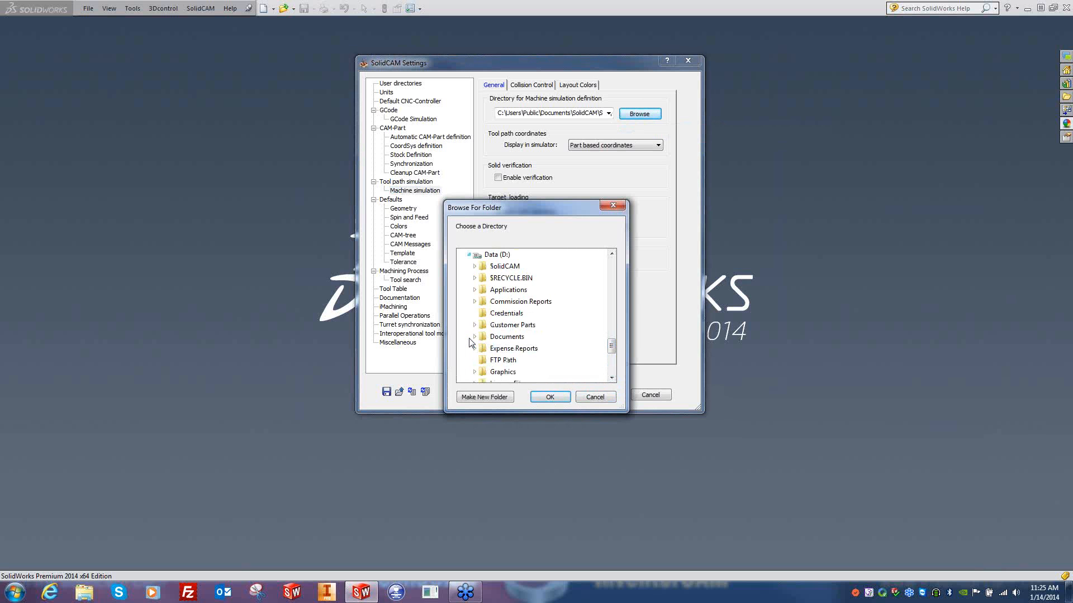
click(474, 266)
click(480, 325)
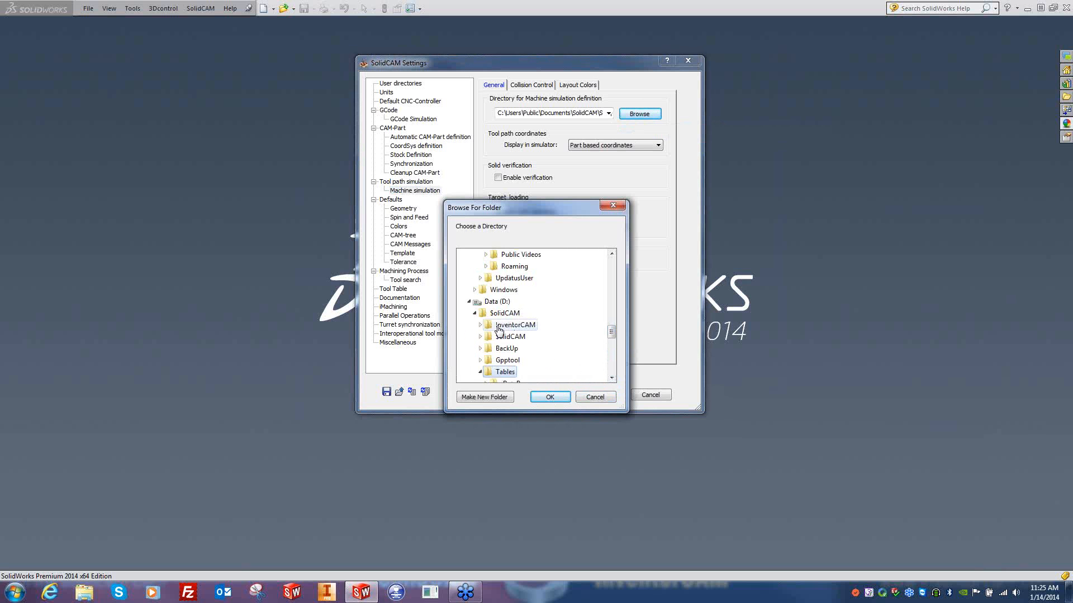
click(550, 397)
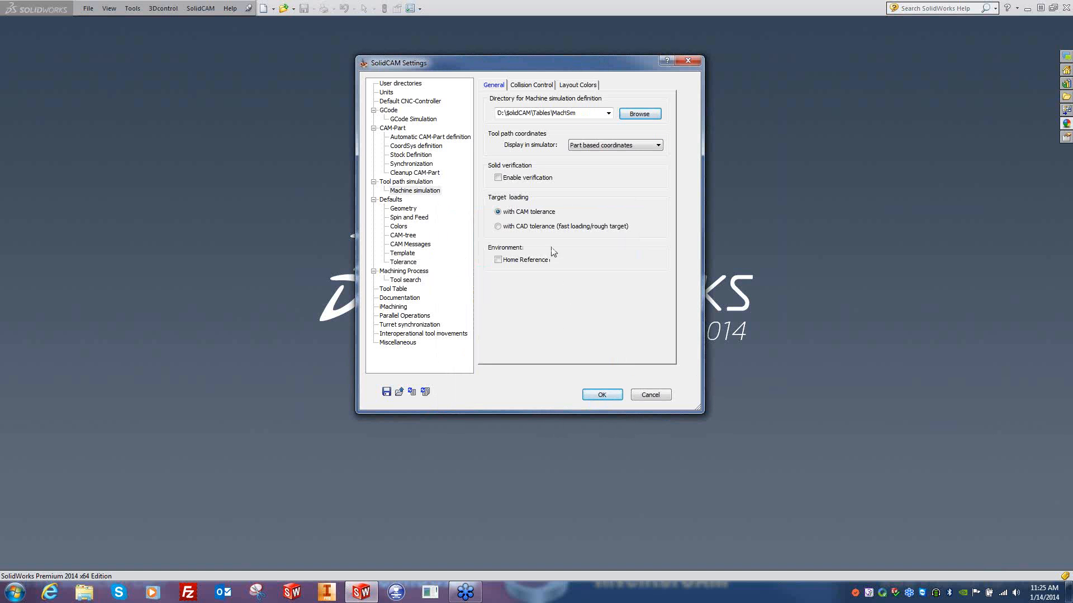
click(497, 179)
- Review the default Geometry, Spin and Feed, and Colors settings
click(394, 201)
click(403, 210)
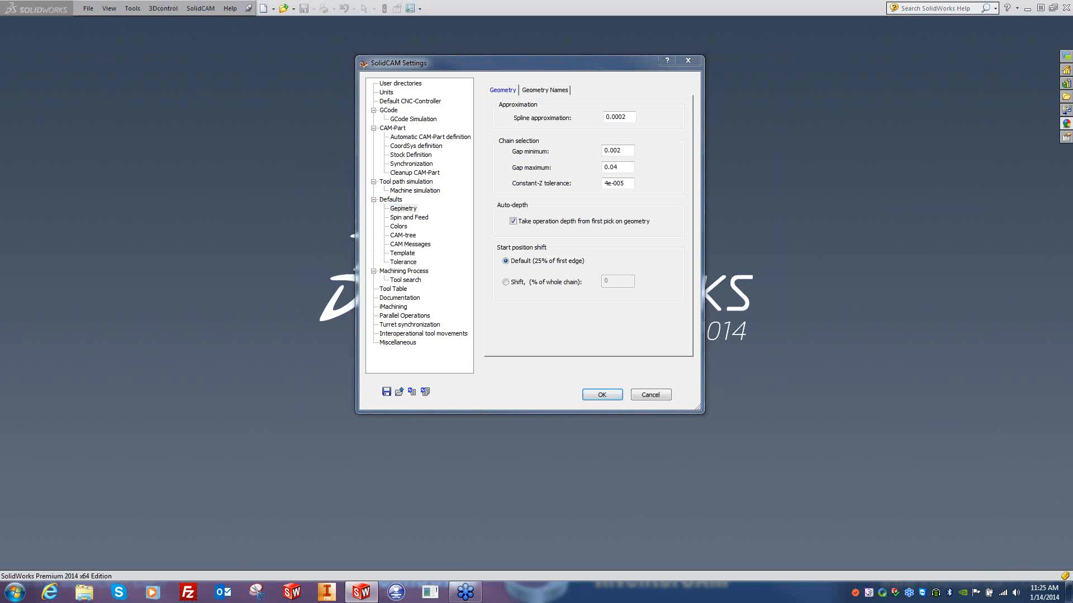
click(411, 218)
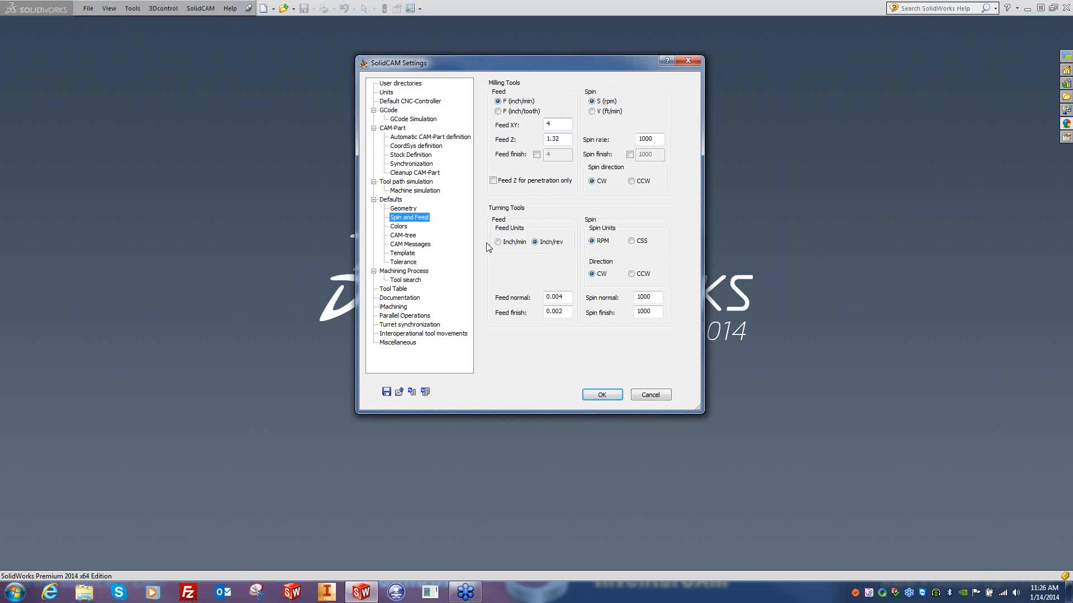
click(399, 226)
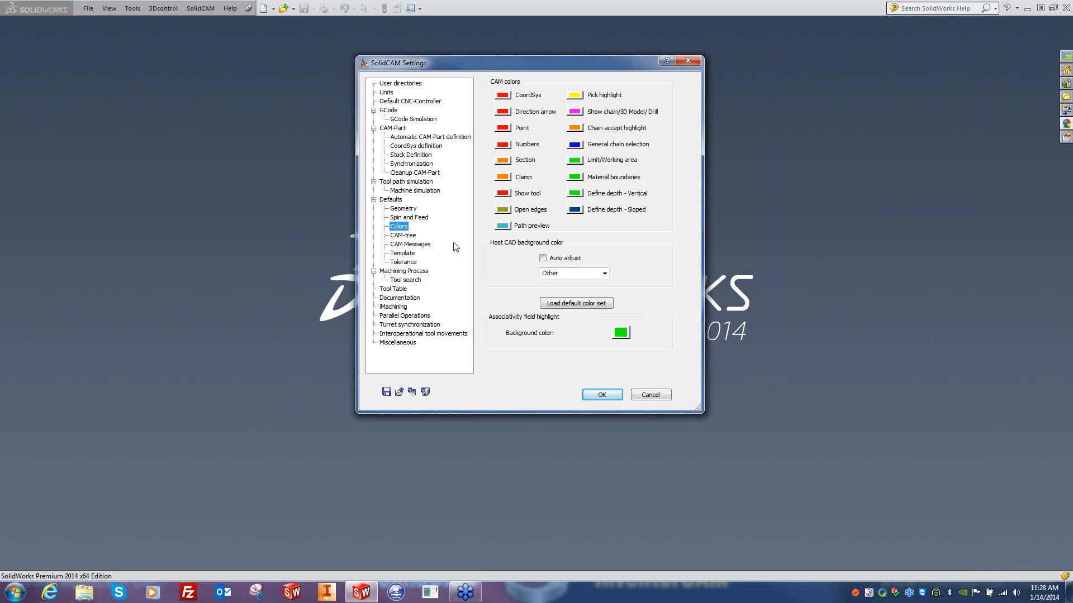
- Turn on Show tool number in the CAM-tree view options
click(402, 236)
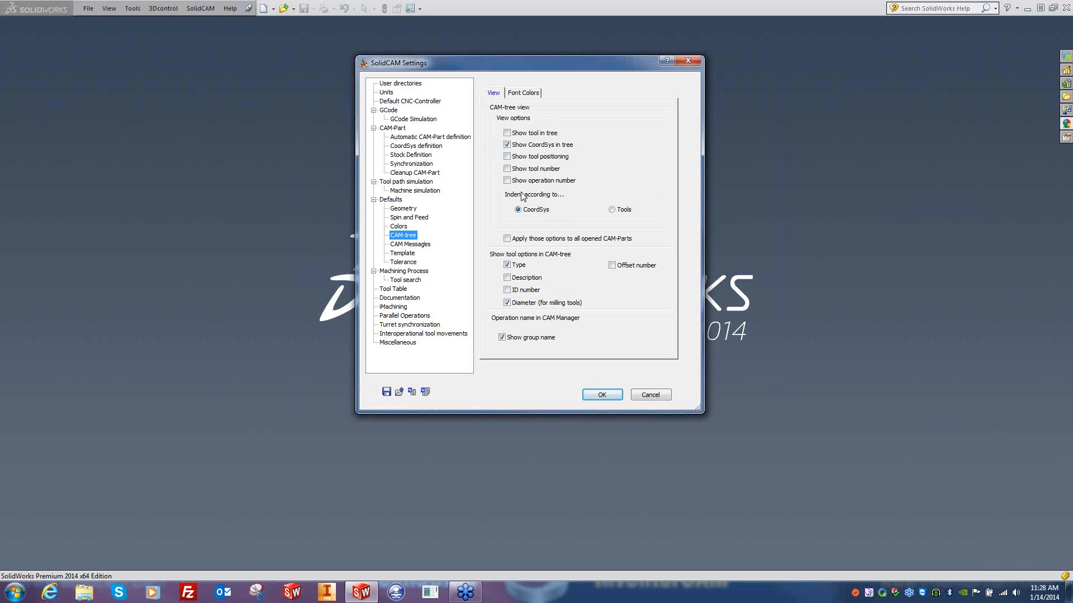
click(507, 168)
- Try turning off the "OK to accept?" message and all CAM messages, and restore the selections
click(410, 246)
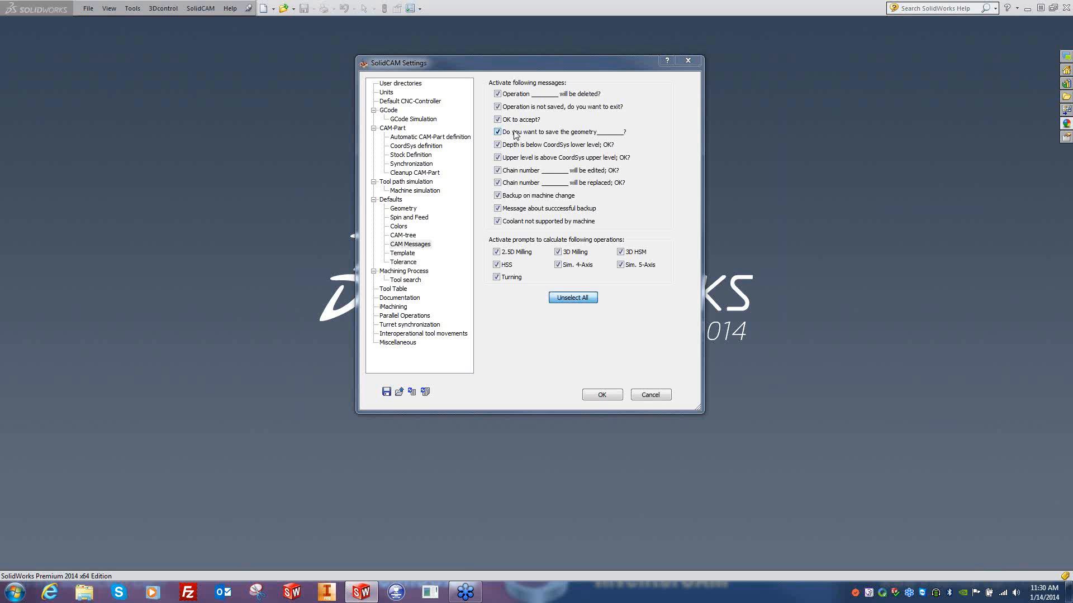
click(497, 120)
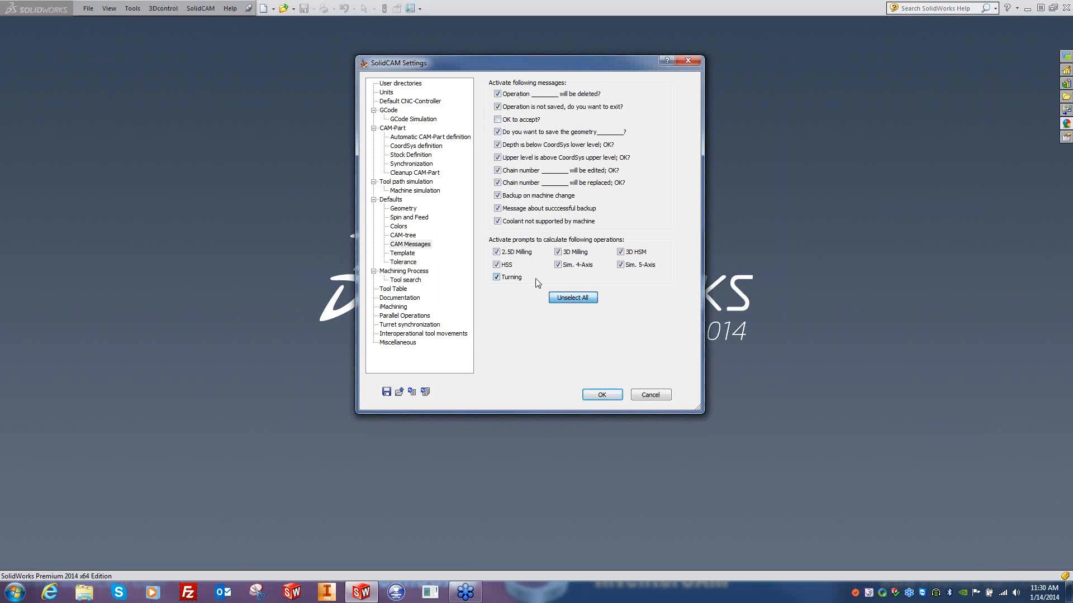
click(498, 119)
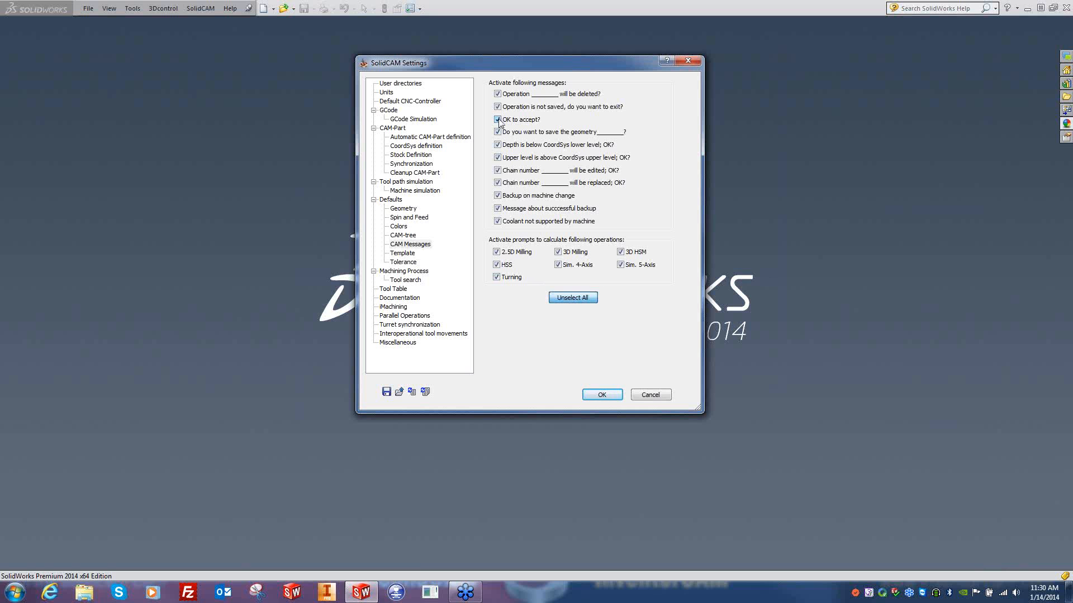
click(566, 299)
click(567, 300)
- Set the CAM Template directory to the Default folder in D:\$olidCAM\Tables\Inch\Templates
click(401, 254)
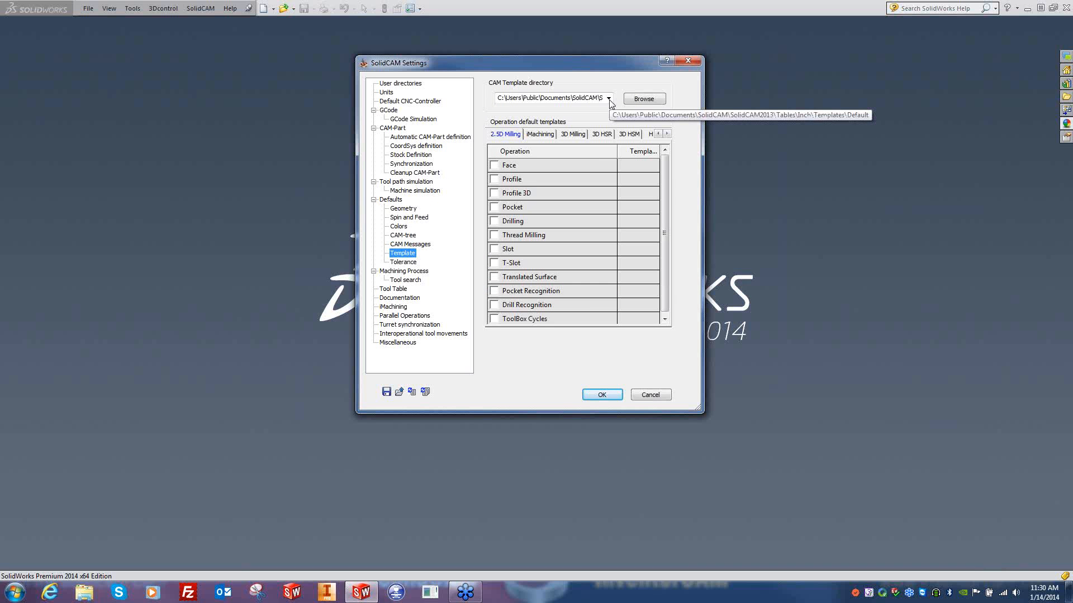
click(644, 101)
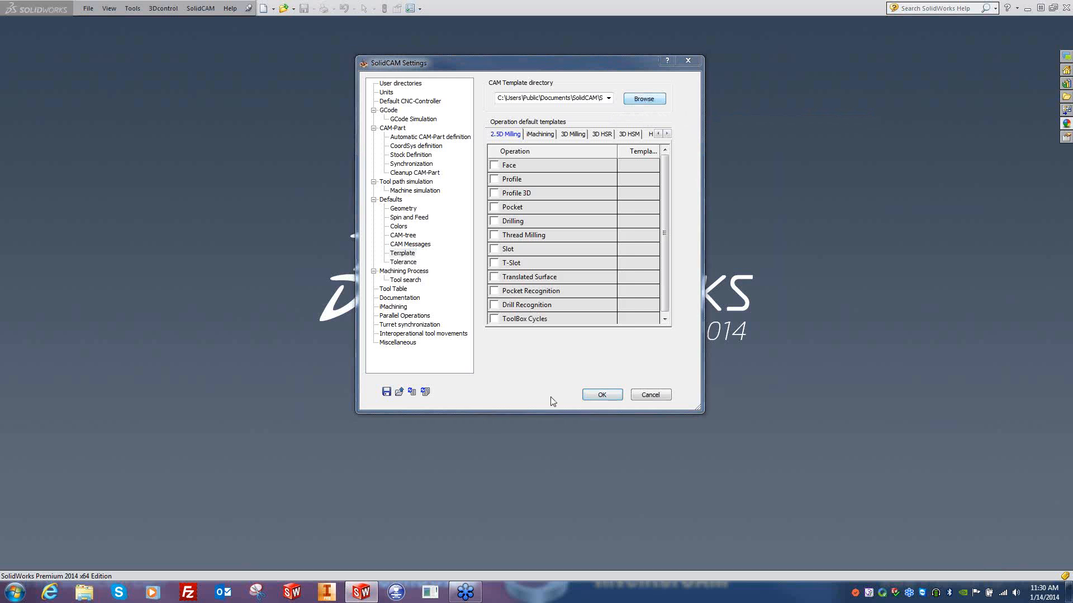
scroll(614, 363, down, 10)
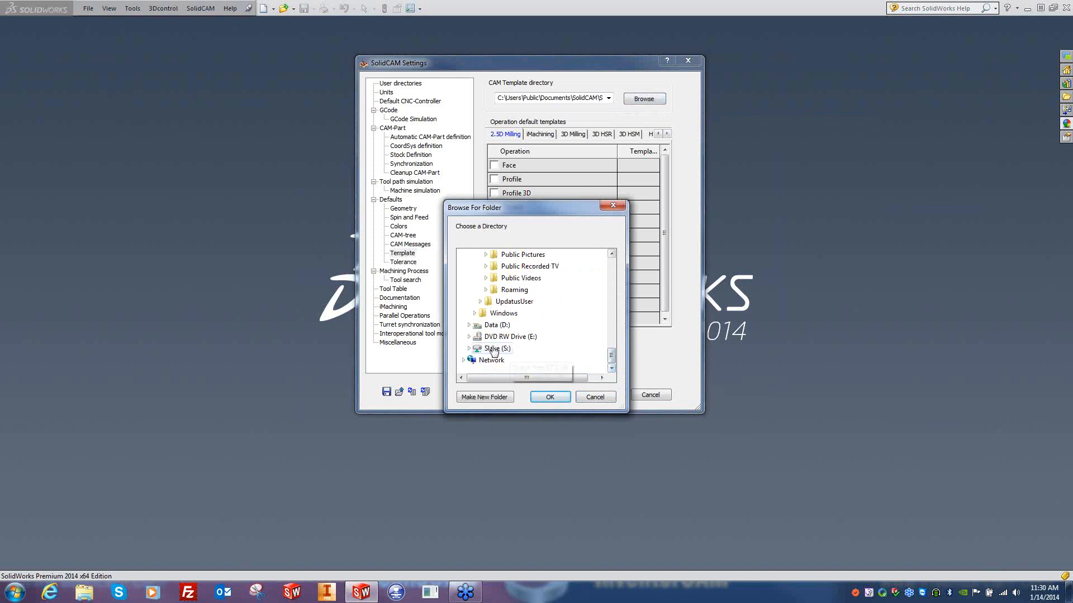
click(469, 325)
click(504, 266)
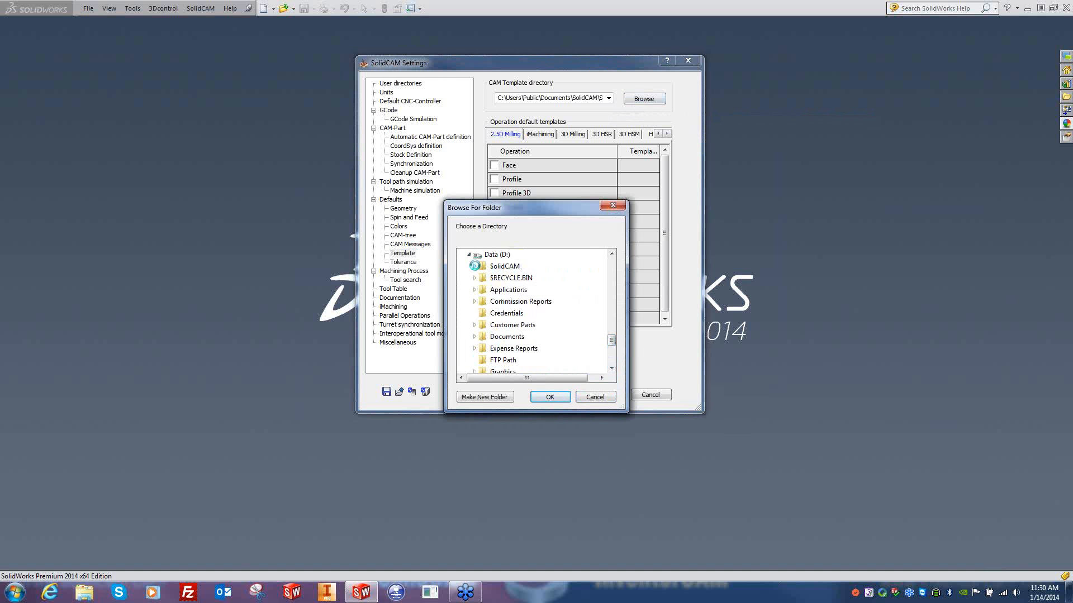
click(506, 325)
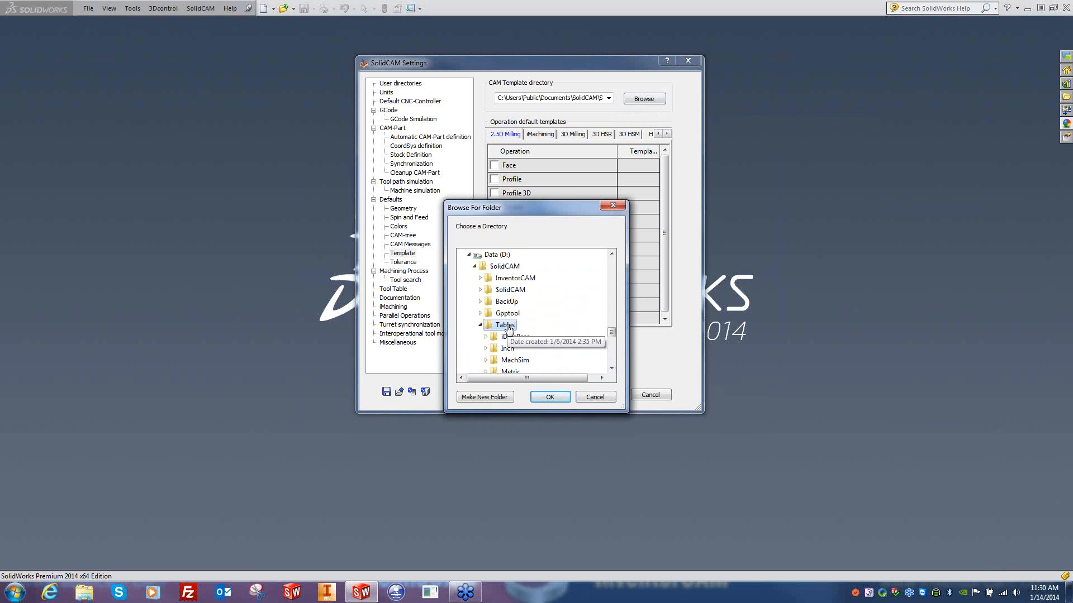
click(507, 360)
scroll(544, 368, down, 2)
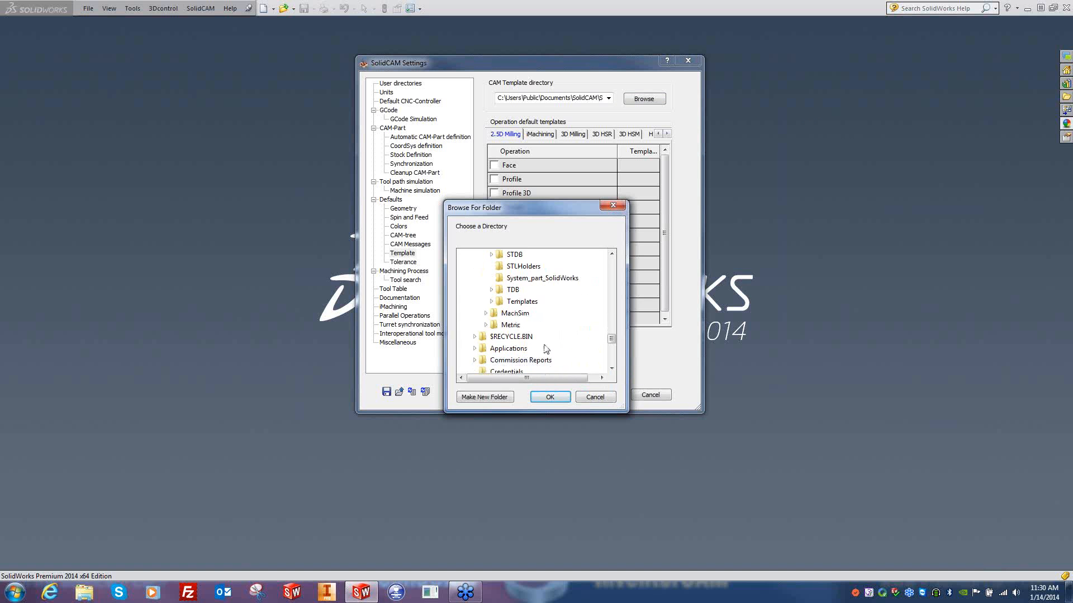
click(530, 316)
click(520, 337)
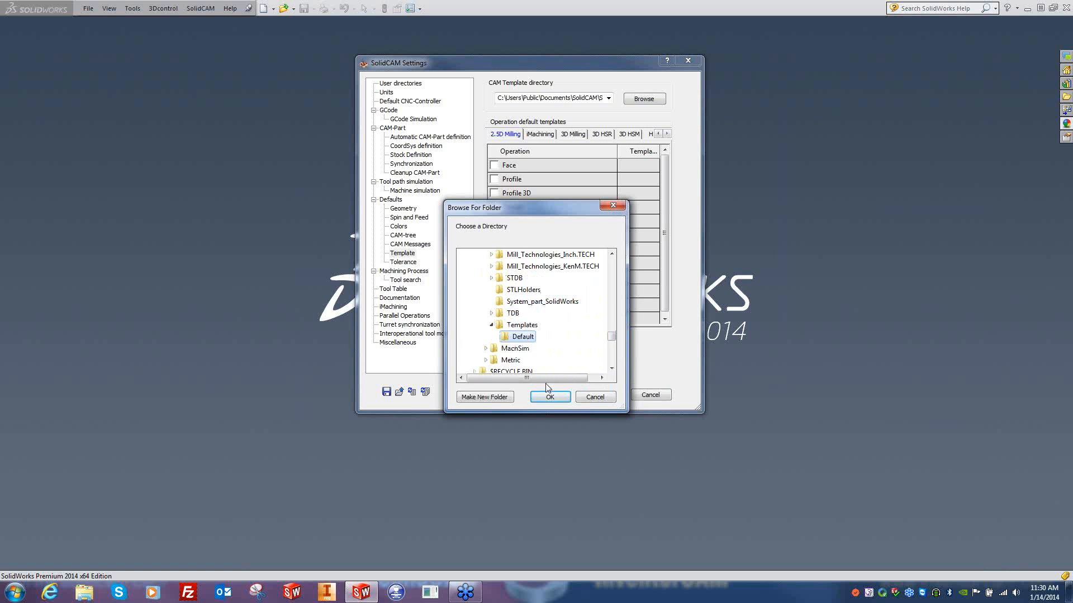
click(550, 398)
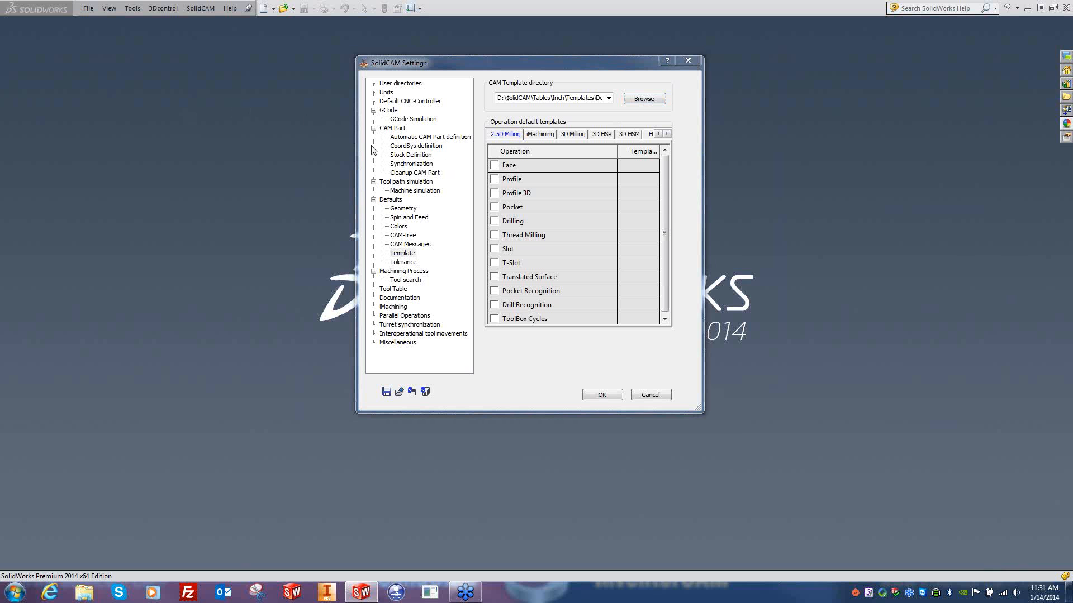
- Try assigning a default template to the 2.5D Milling Face operation
click(494, 166)
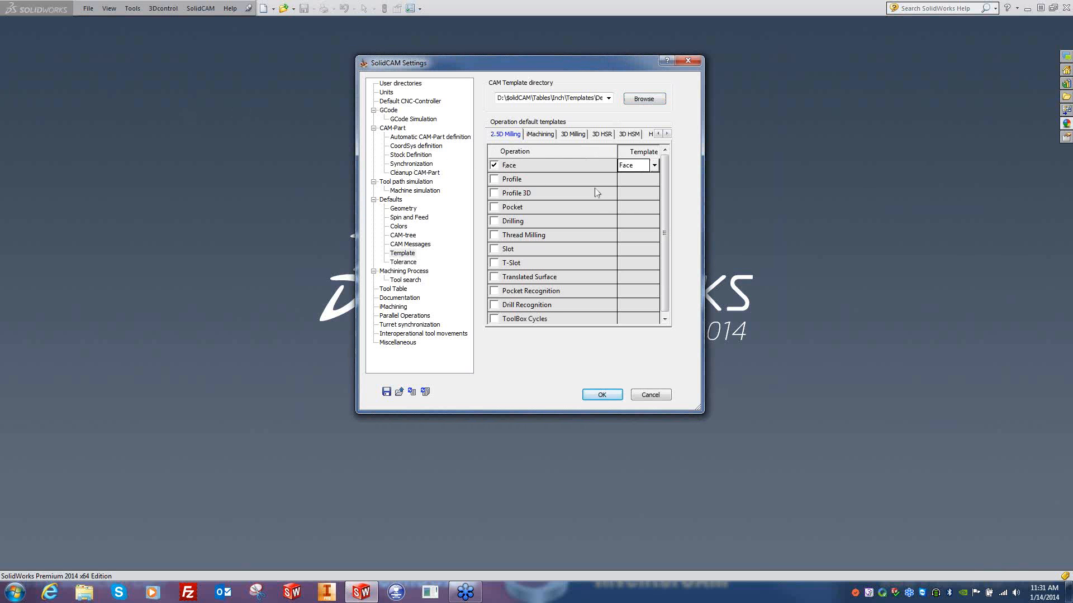
click(654, 165)
click(613, 116)
click(494, 167)
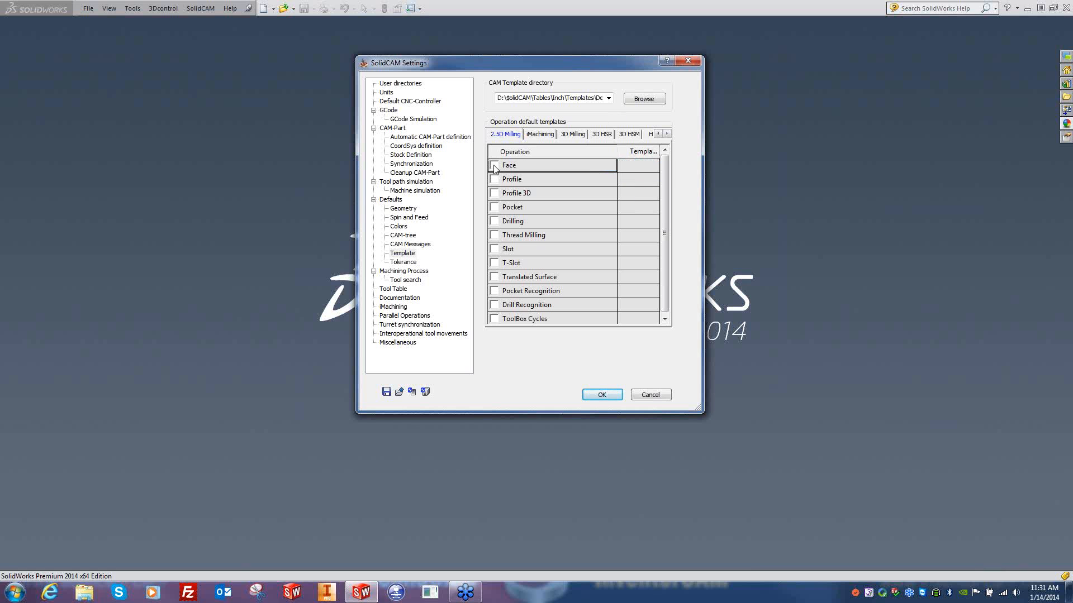
- Examine which operations can have default templates across the milling, HSR, HSM, HSS, multi-axis and turning groups
scroll(667, 246, down, 1)
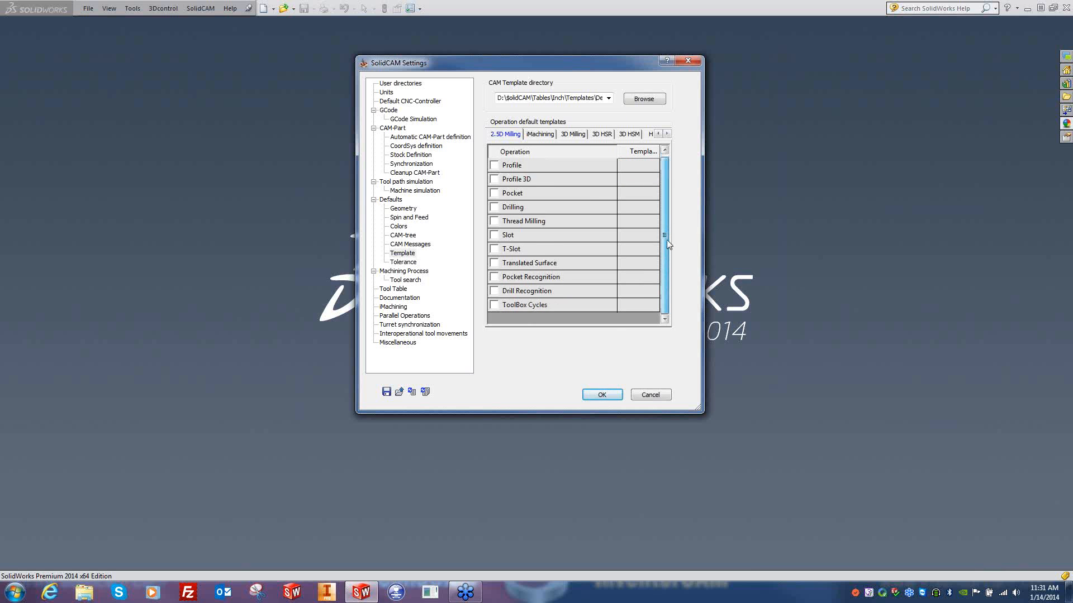
scroll(668, 244, up, 1)
click(573, 136)
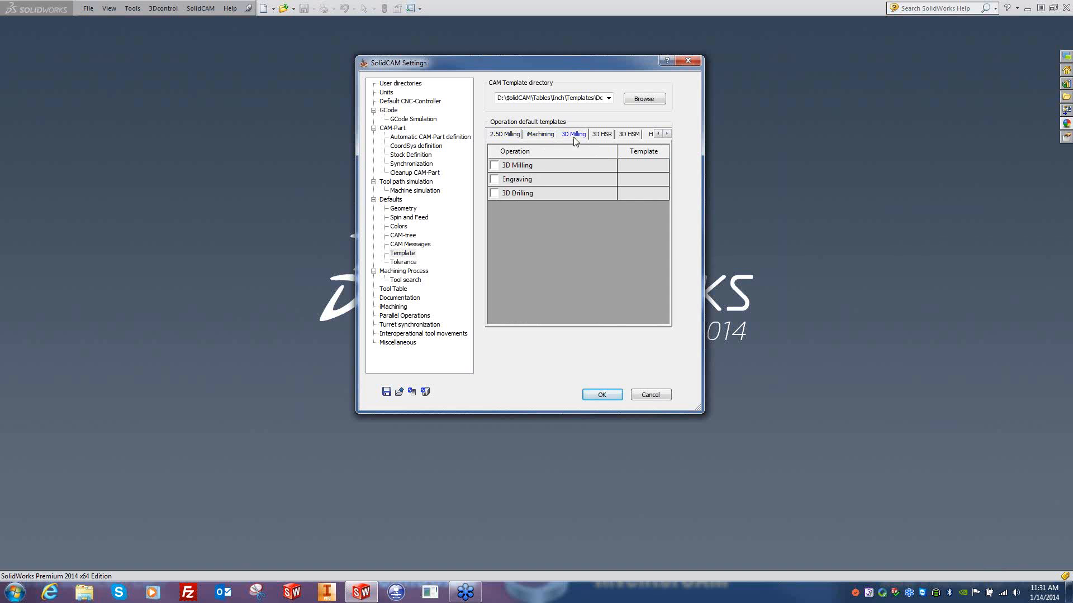
click(602, 136)
click(628, 136)
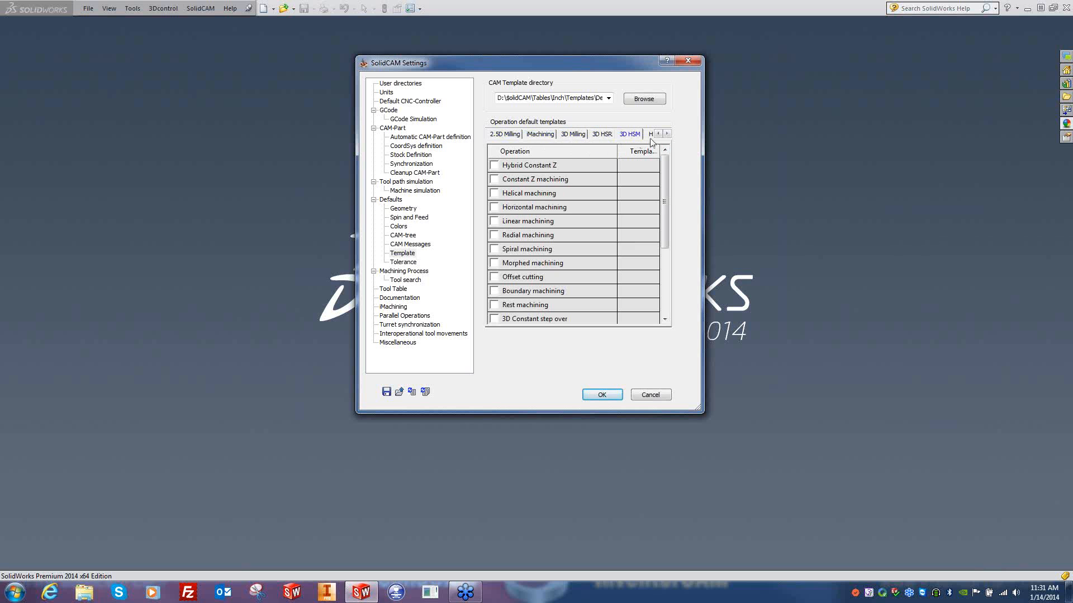
click(667, 134)
click(666, 134)
click(667, 135)
click(544, 135)
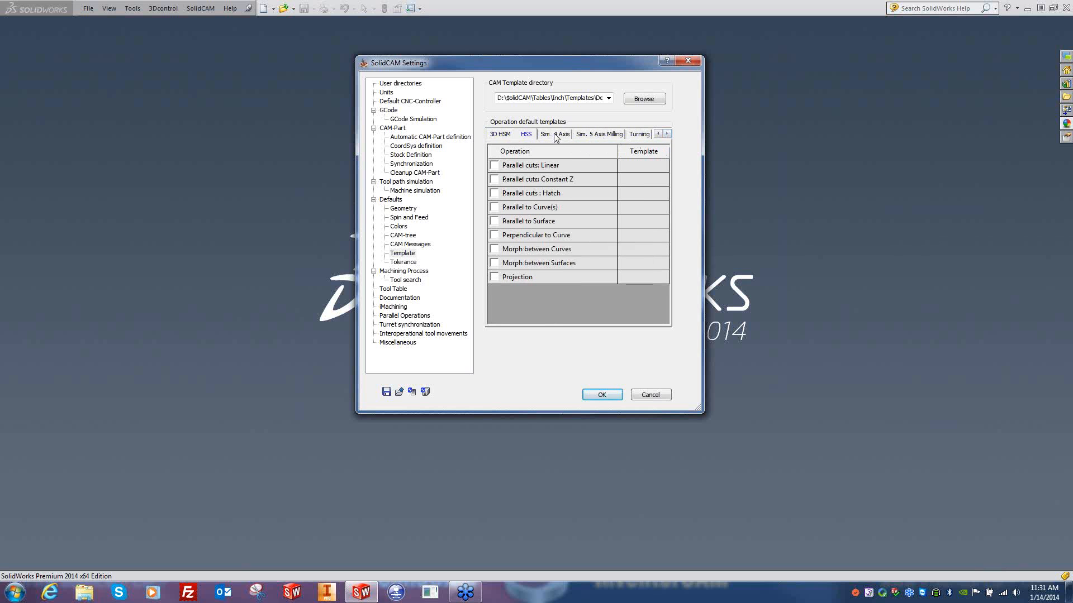
click(592, 135)
click(639, 135)
click(658, 134)
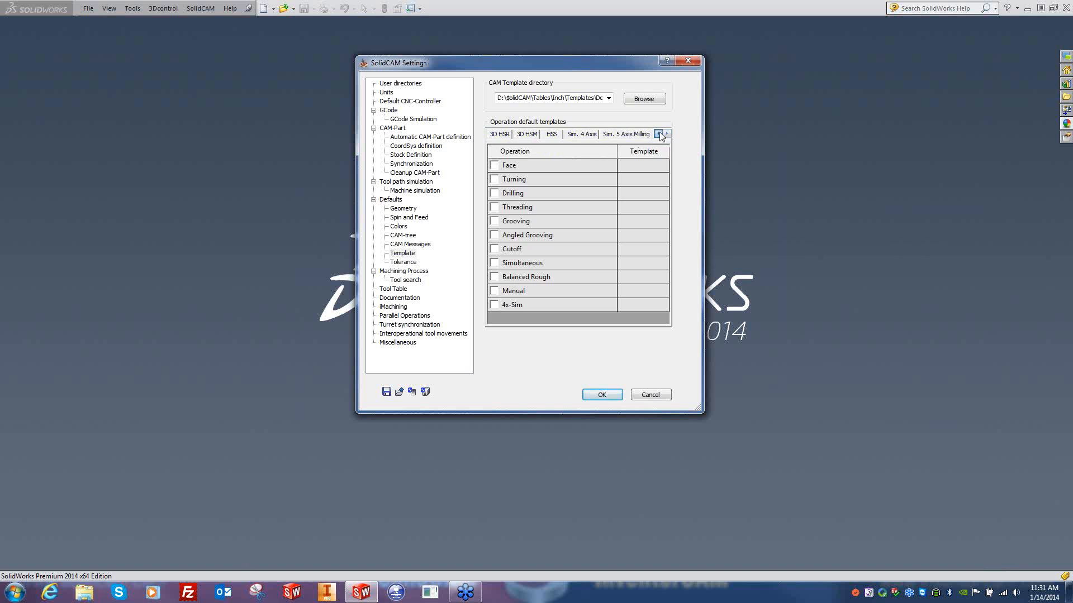
click(658, 134)
click(659, 134)
click(658, 135)
click(511, 135)
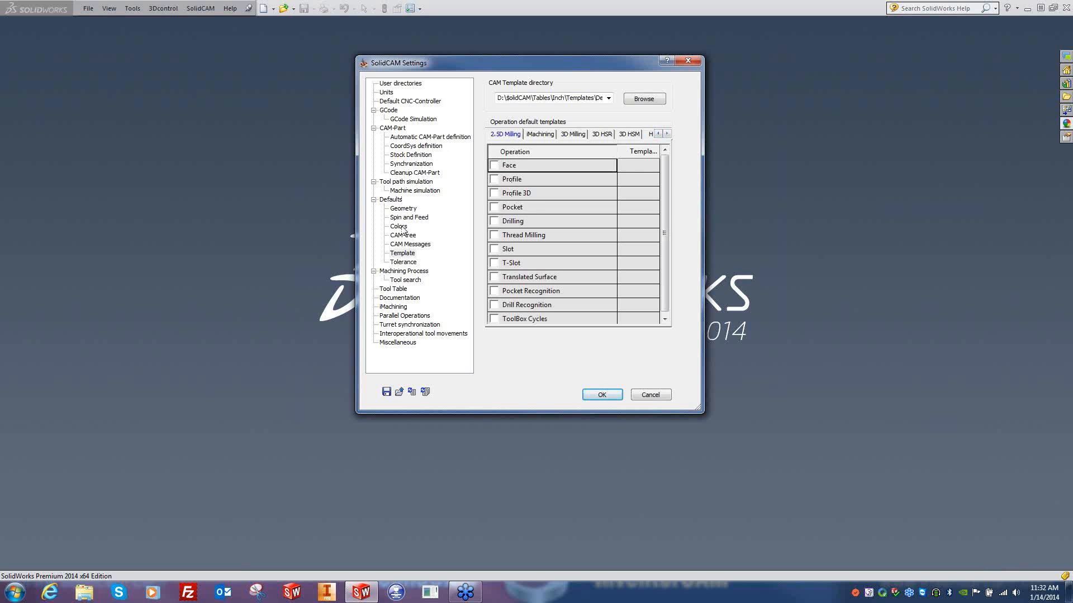
- Examine the HSS and 3D HSM/3D HSR tolerance defaults, and the machining process and tool search settings
click(403, 262)
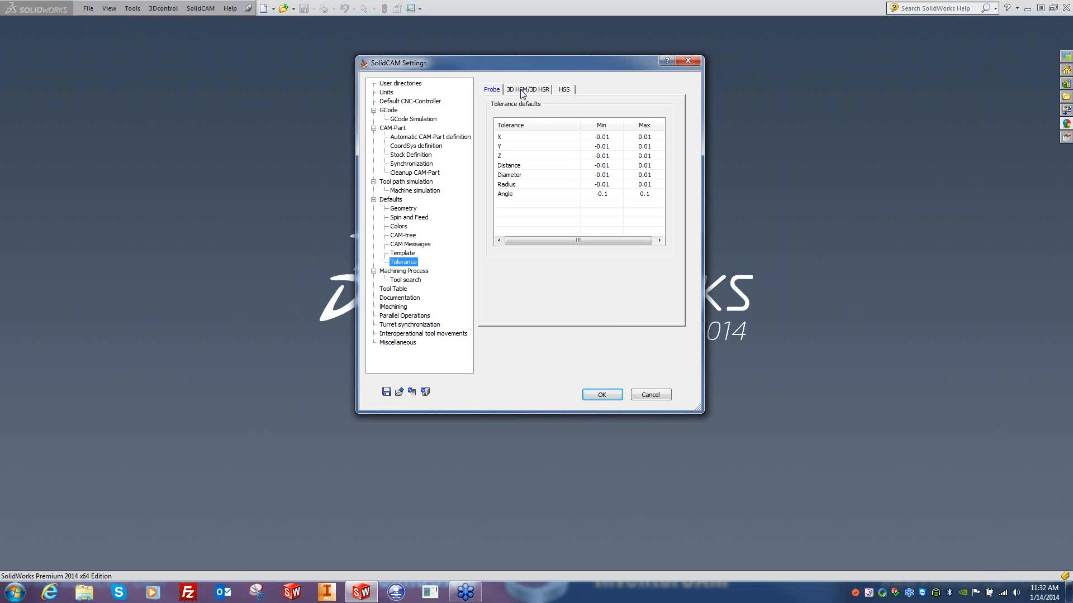
click(567, 90)
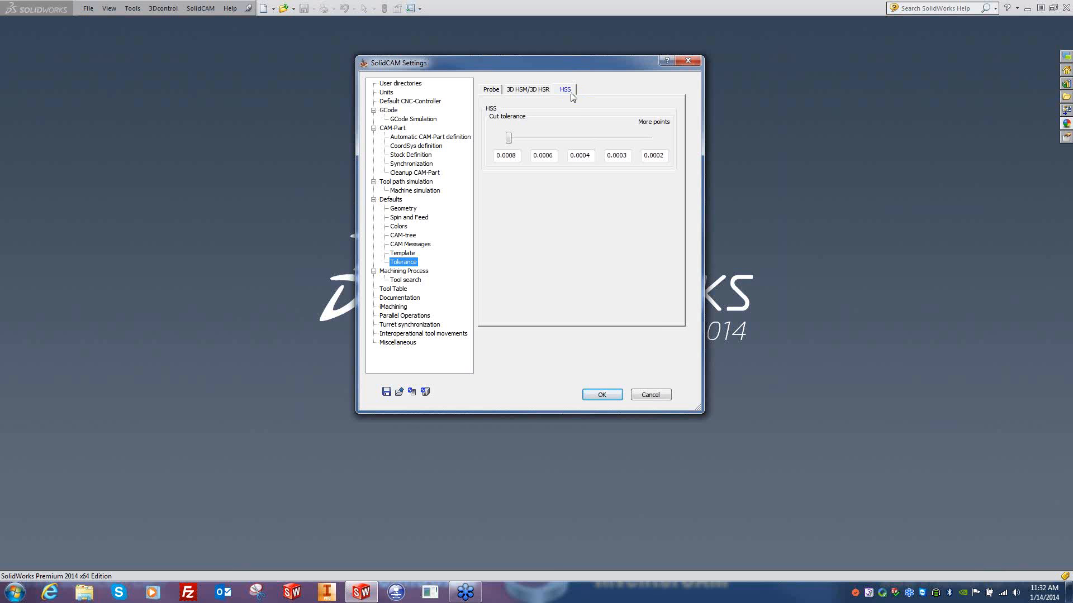
double_click(664, 155)
mouse_move(508, 139)
mouse_down()
mouse_move(650, 139)
mouse_move(511, 141)
mouse_up()
drag(665, 157, 598, 159)
click(561, 136)
click(508, 136)
click(540, 92)
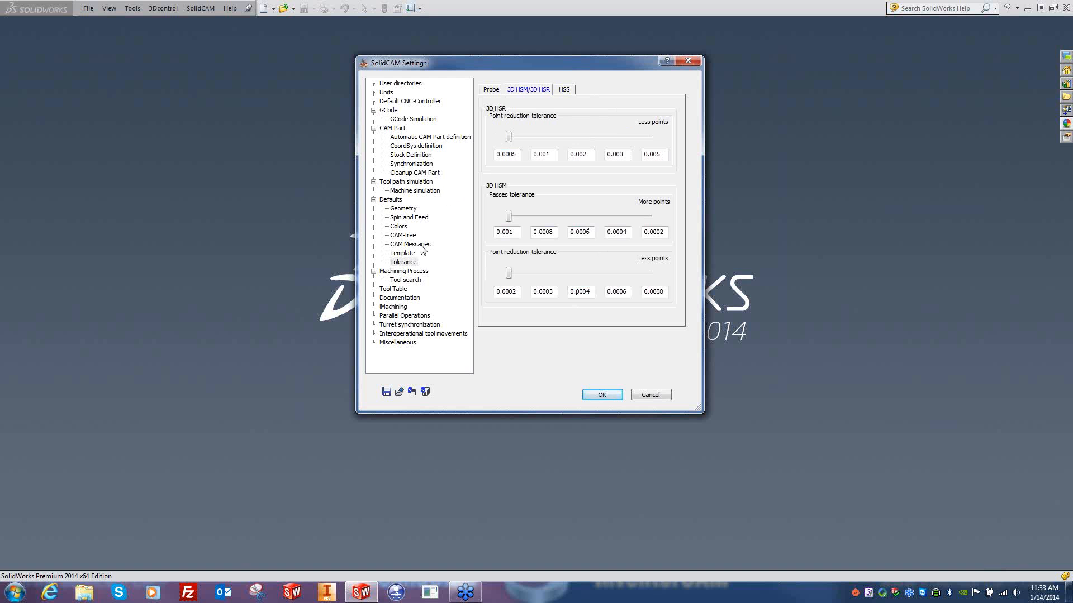
click(410, 262)
click(405, 272)
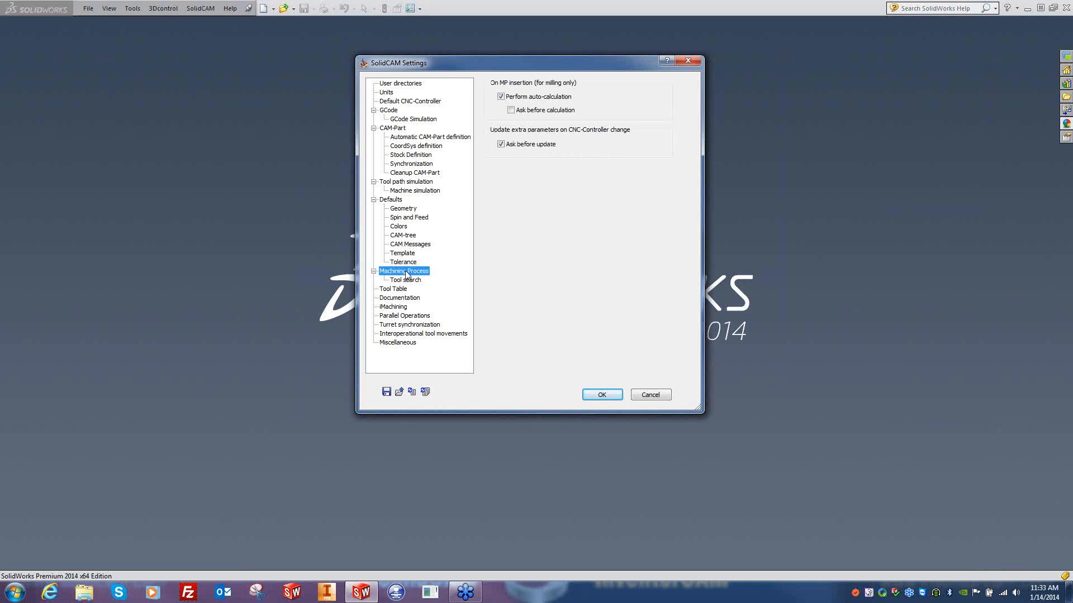
click(406, 280)
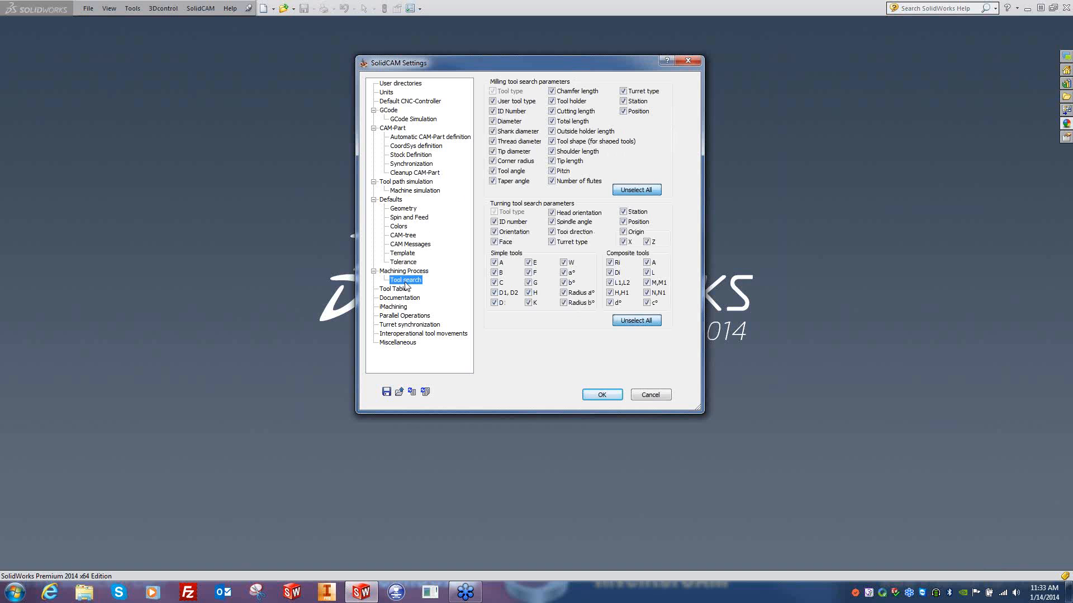
- Set the tool table import directory to D:\$olidCAM\Tables\Inch
click(400, 289)
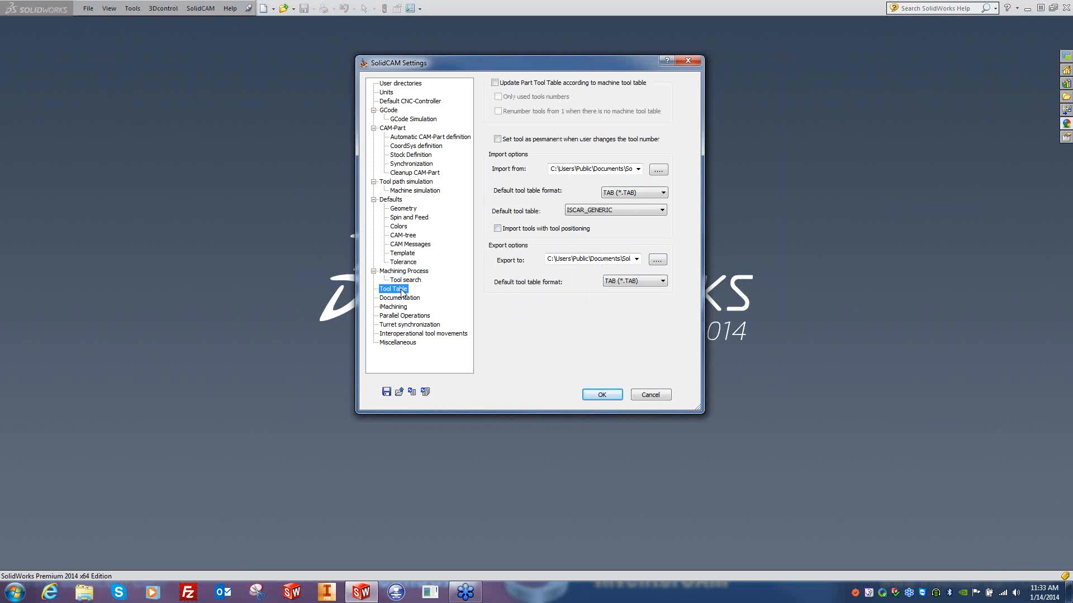
click(599, 211)
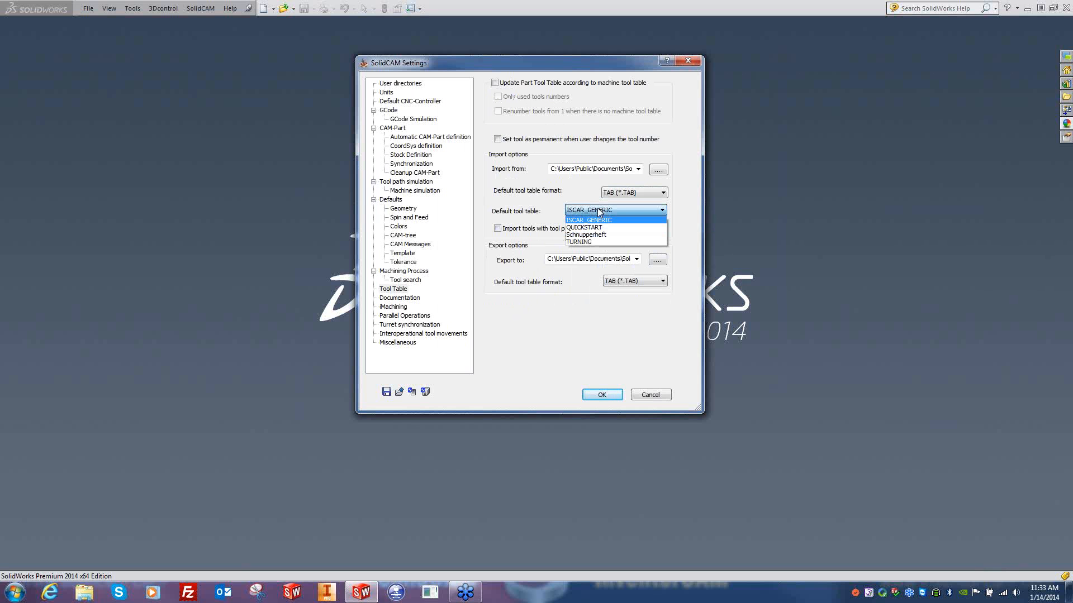
click(558, 204)
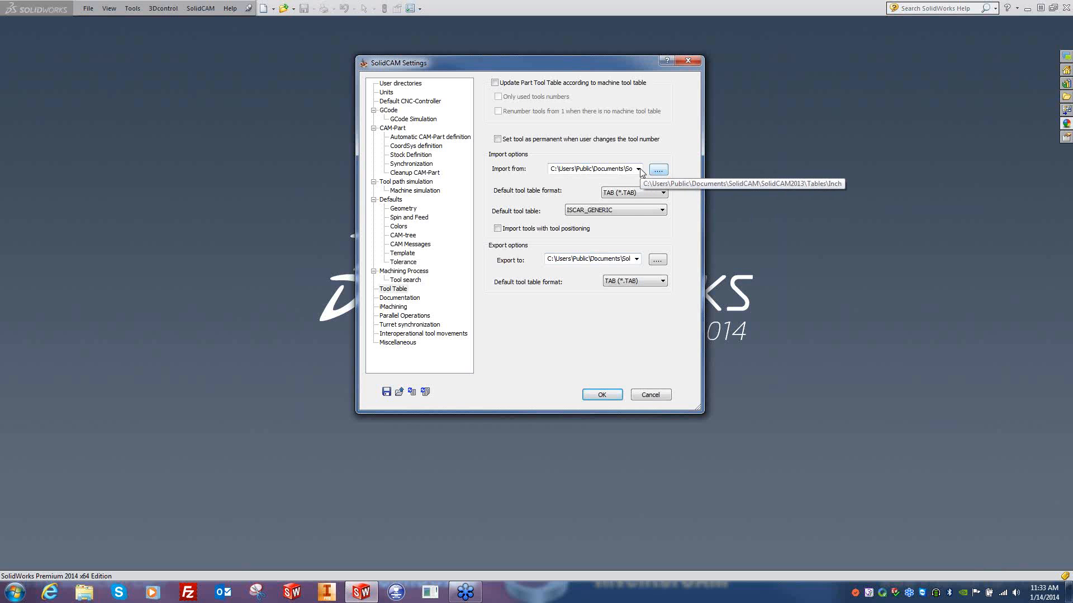
click(658, 169)
scroll(475, 339, down, 10)
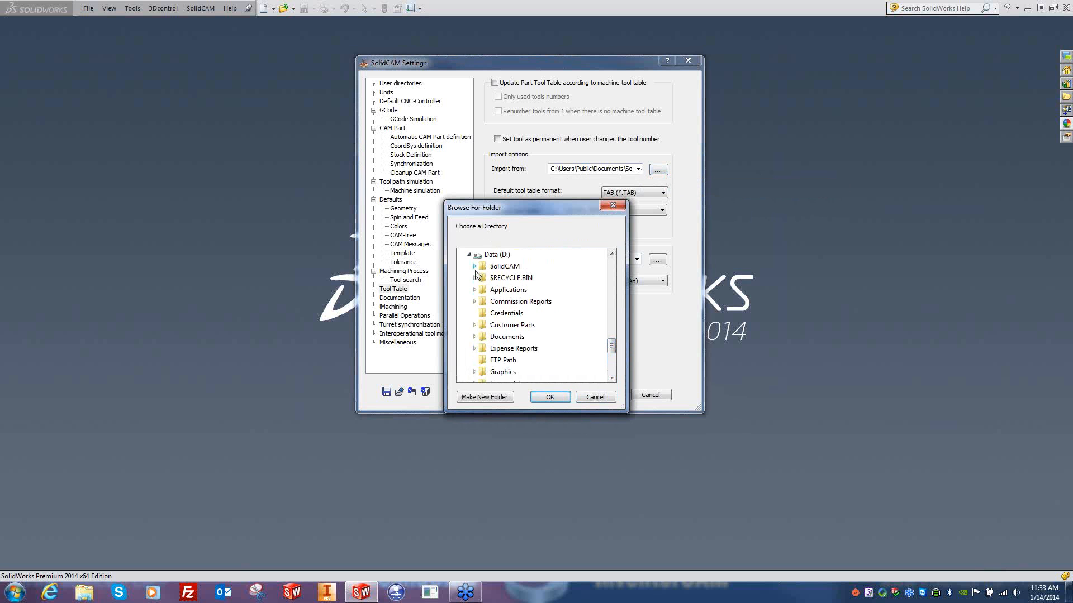
click(474, 266)
click(499, 325)
scroll(499, 334, down, 2)
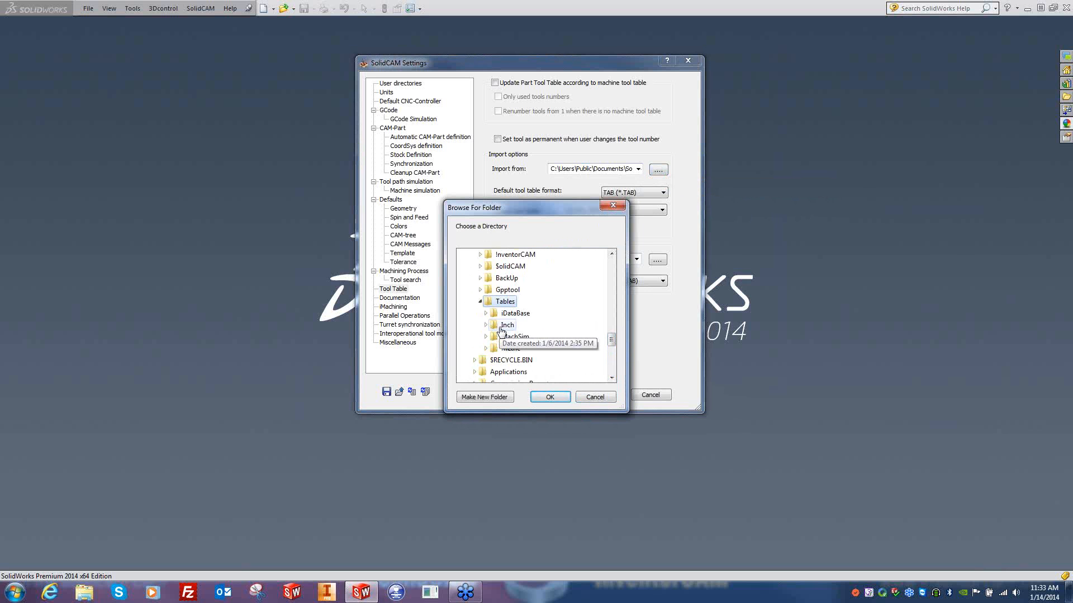
click(510, 327)
click(560, 398)
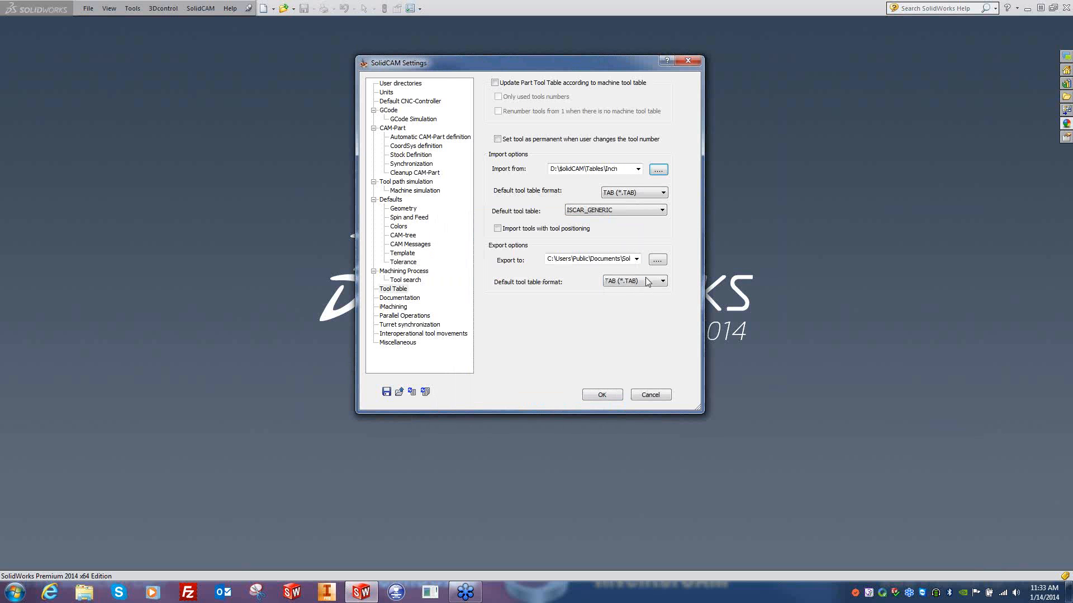
- Set the tool table export directory to D:\$olidCAM\Tables\Inch
click(657, 259)
scroll(612, 348, down, 5)
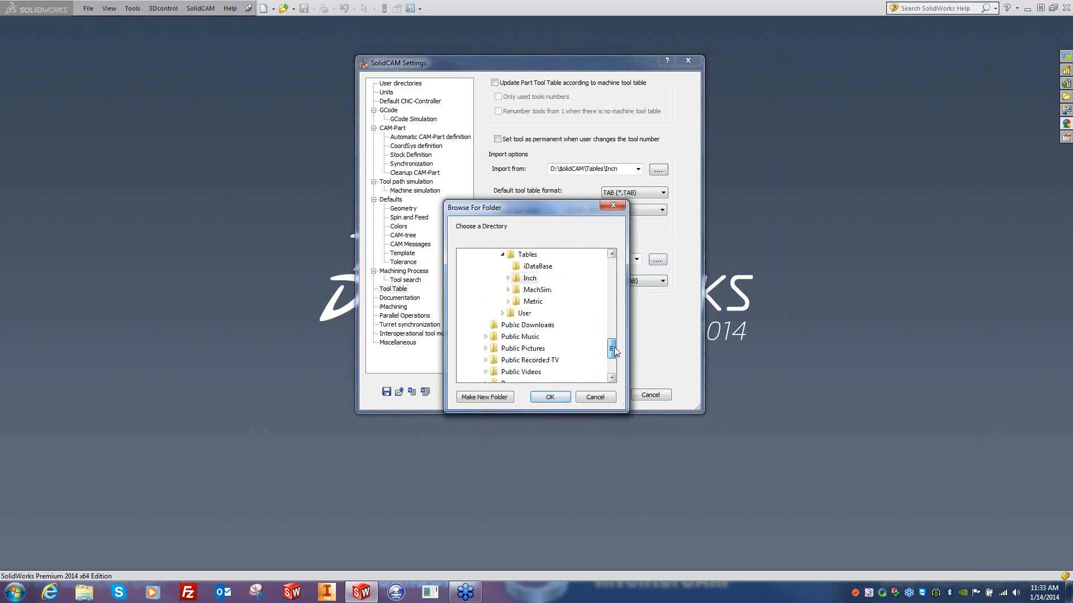
click(470, 338)
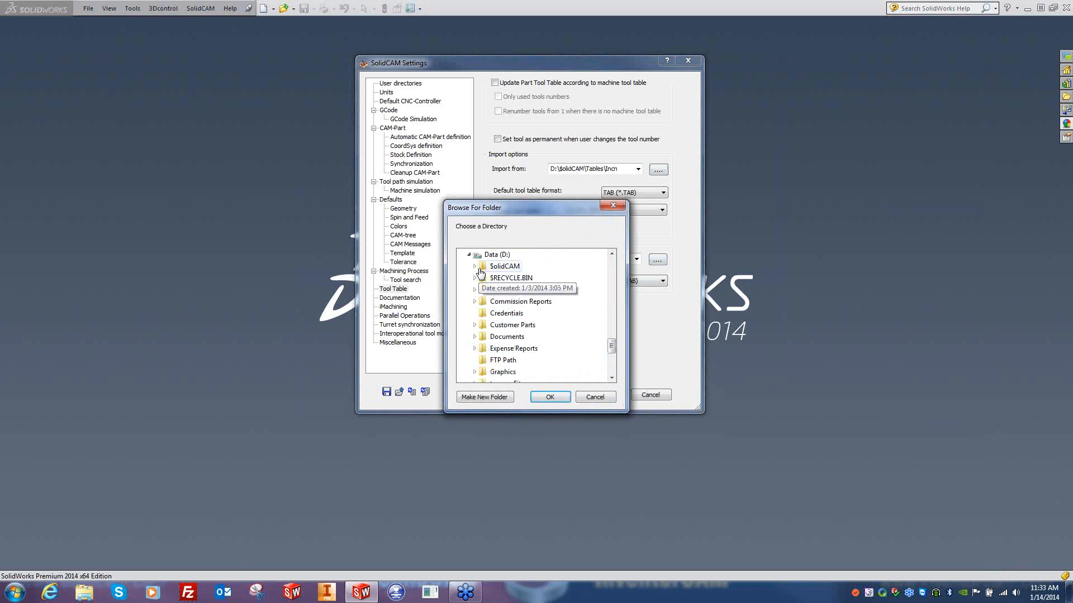
click(474, 265)
click(480, 325)
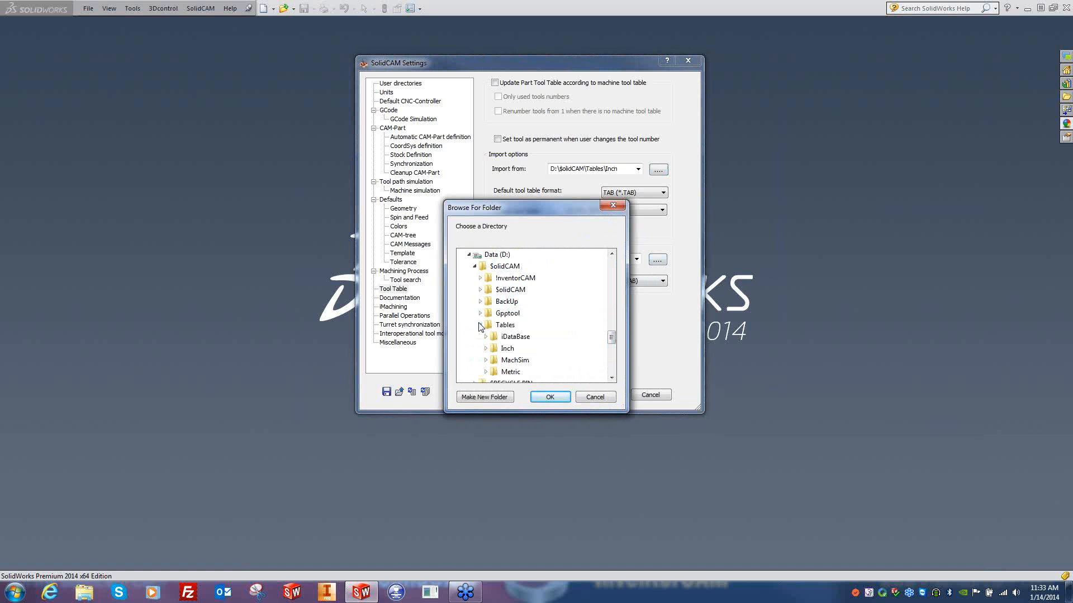
click(508, 348)
click(549, 397)
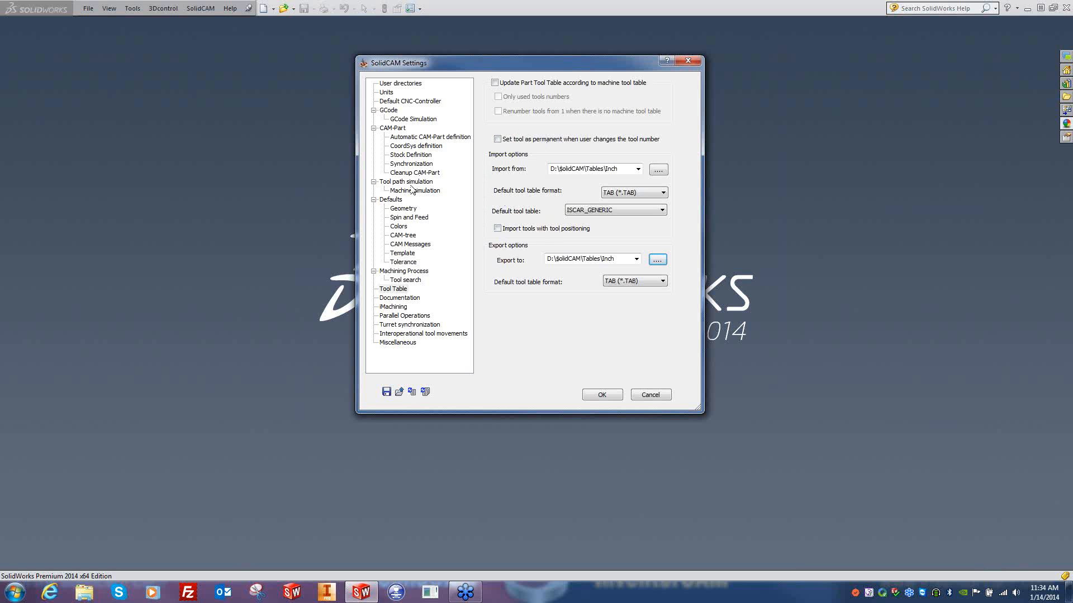
- Examine the settings for documentation, iMachining, parallel operations, turret synchronization and interoperational tool movements
click(399, 299)
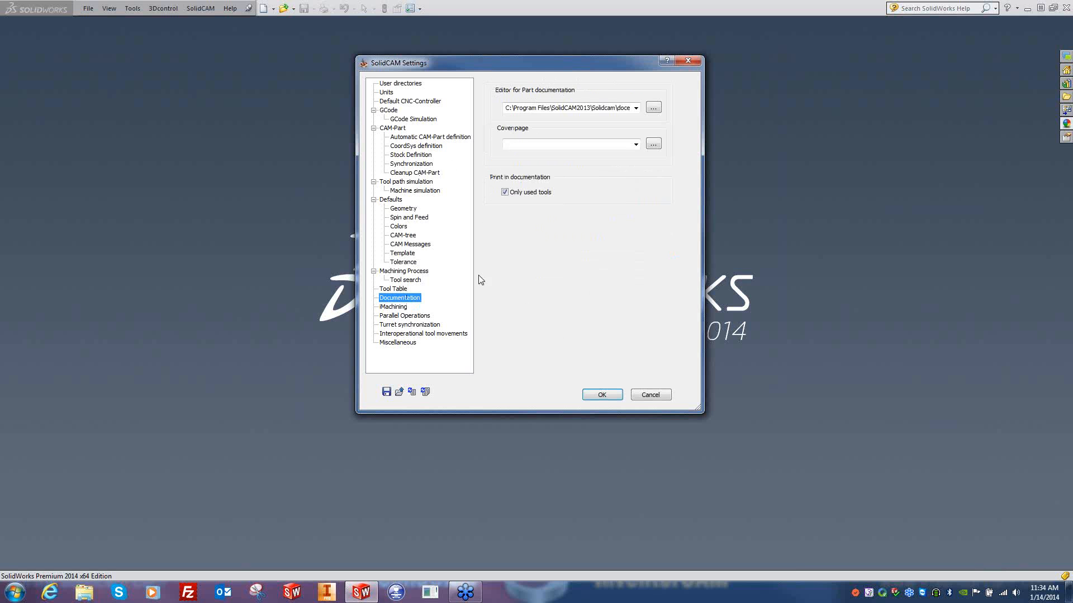
click(394, 307)
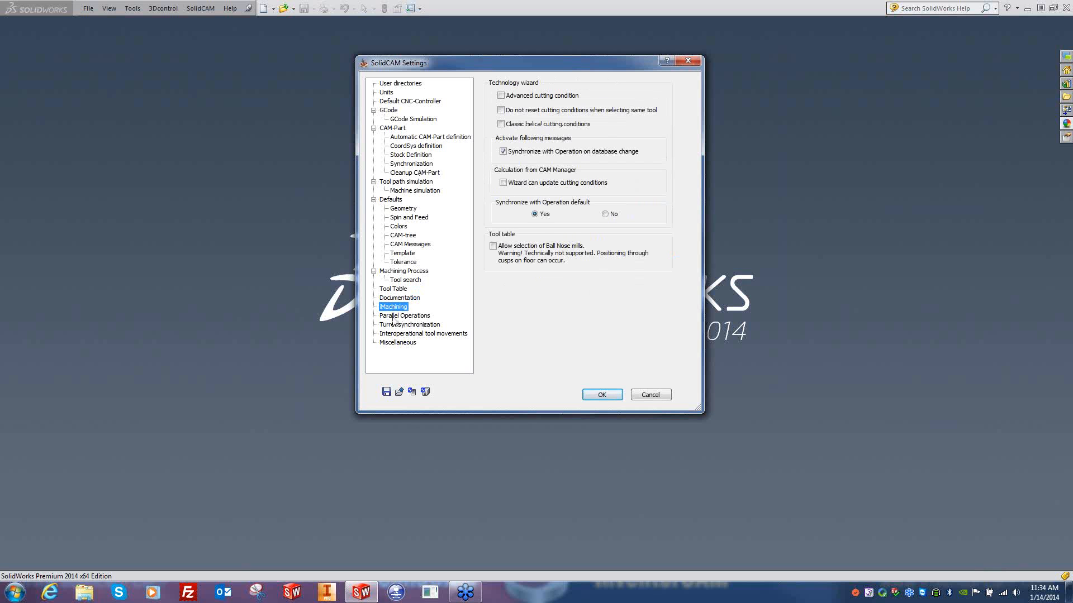
click(400, 318)
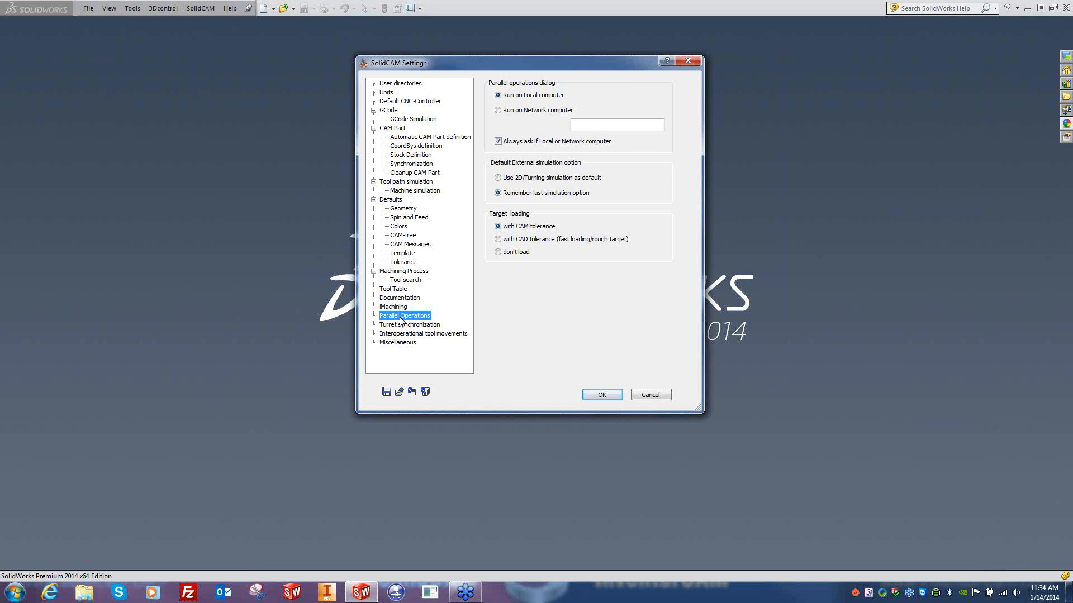
click(391, 326)
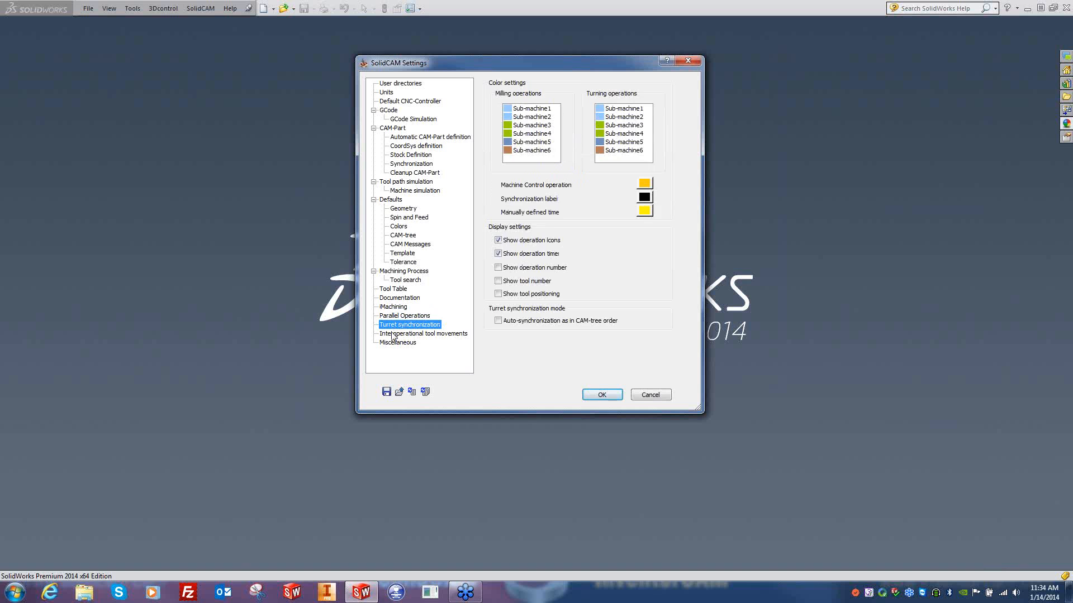
click(392, 334)
- Enable 3D mouse support in the miscellaneous settings and accept the SolidCAM settings
click(401, 343)
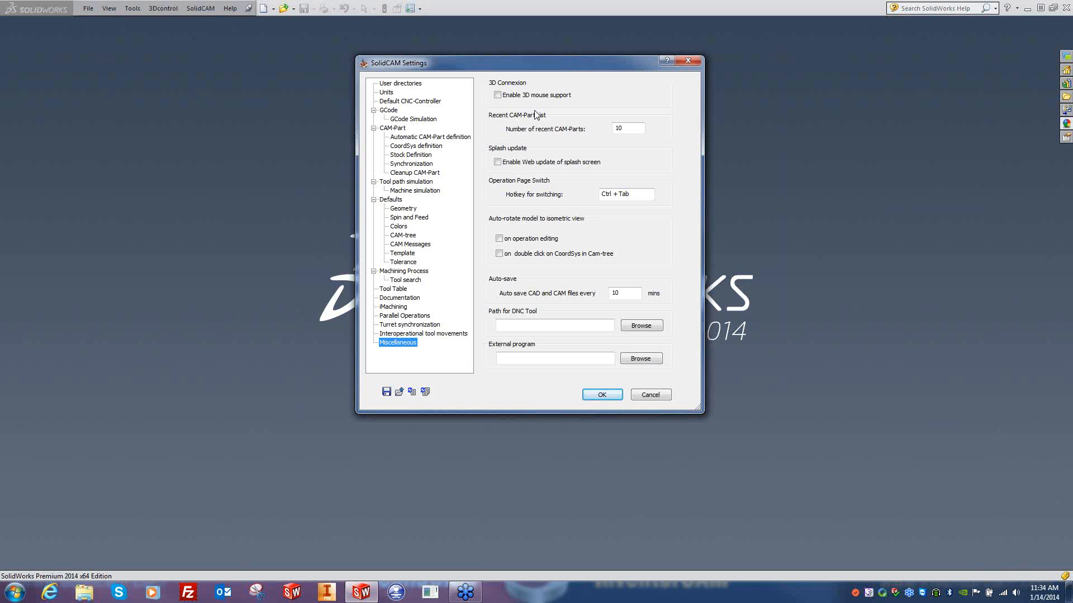
click(498, 96)
double_click(617, 293)
click(598, 397)
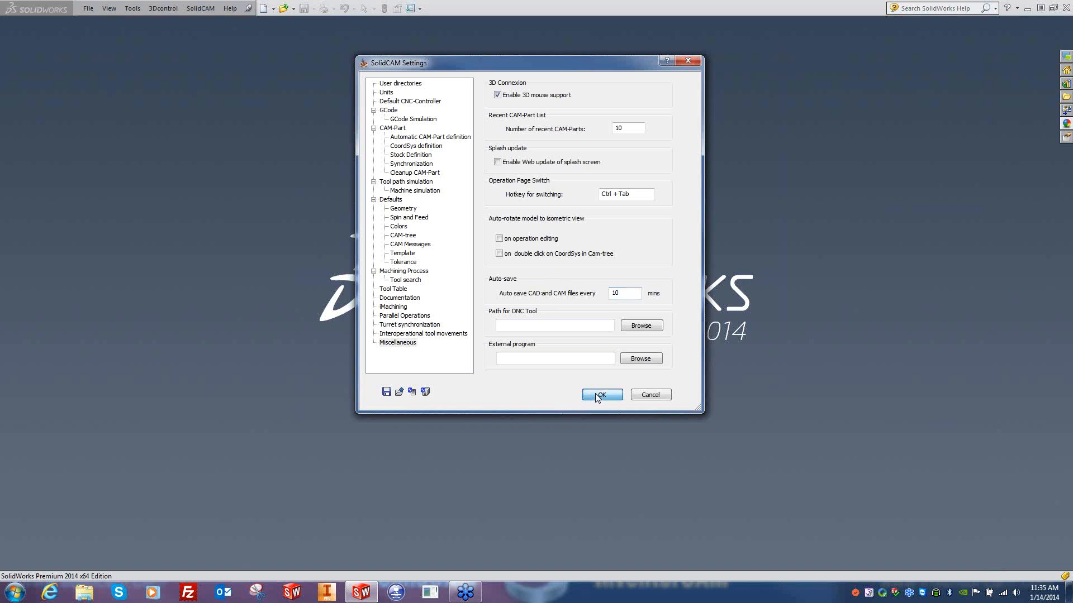
- Reopen the SolidCAM settings, save them over SolidCAM_Settings.screg in D:\$olidCAM, and accept the settings
click(206, 9)
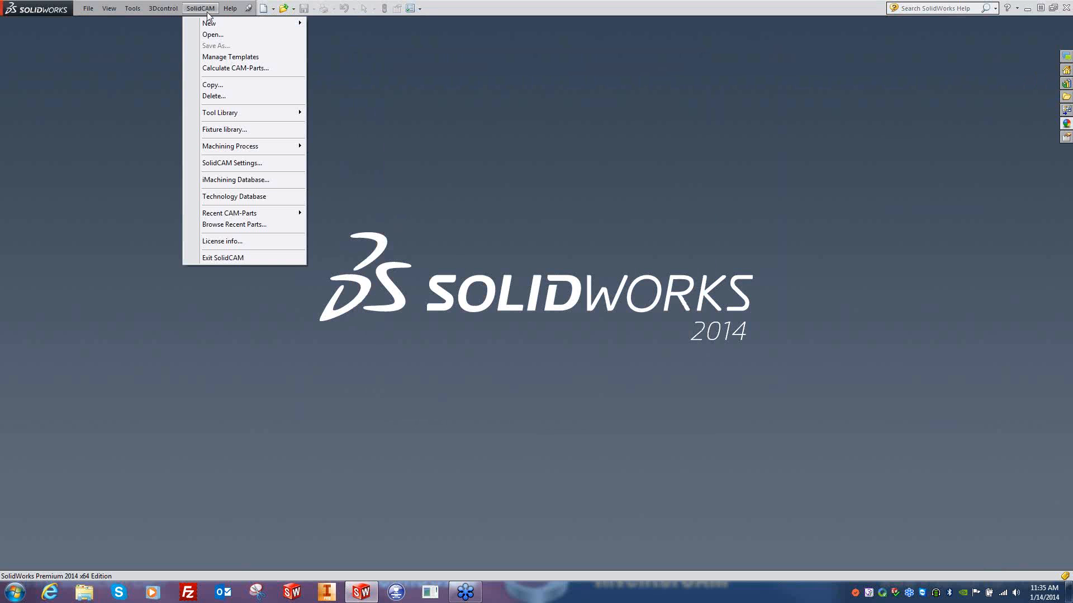
click(236, 163)
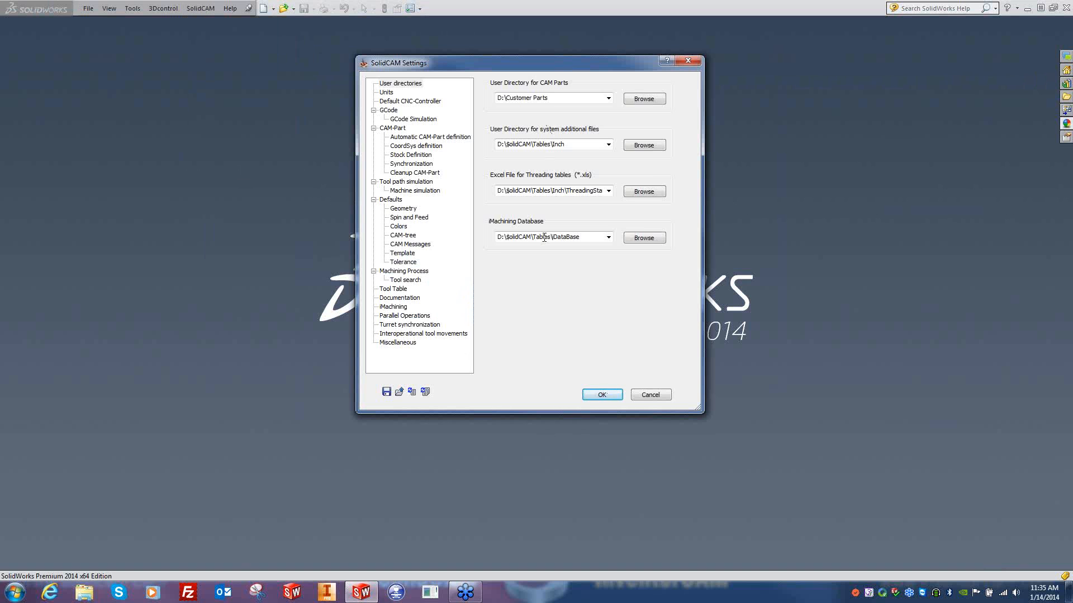
click(409, 343)
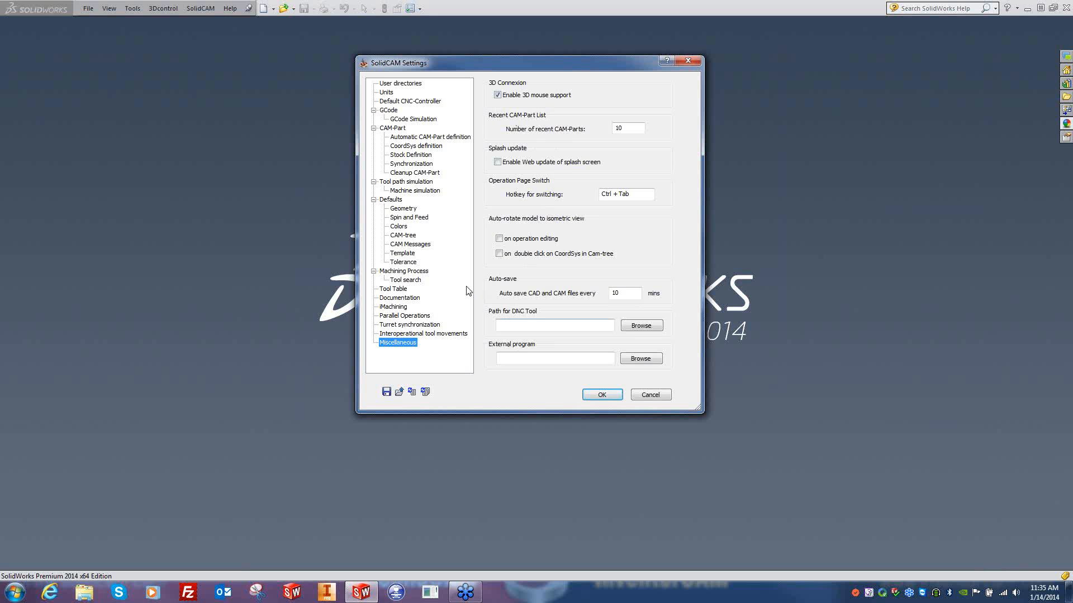
click(386, 392)
click(486, 143)
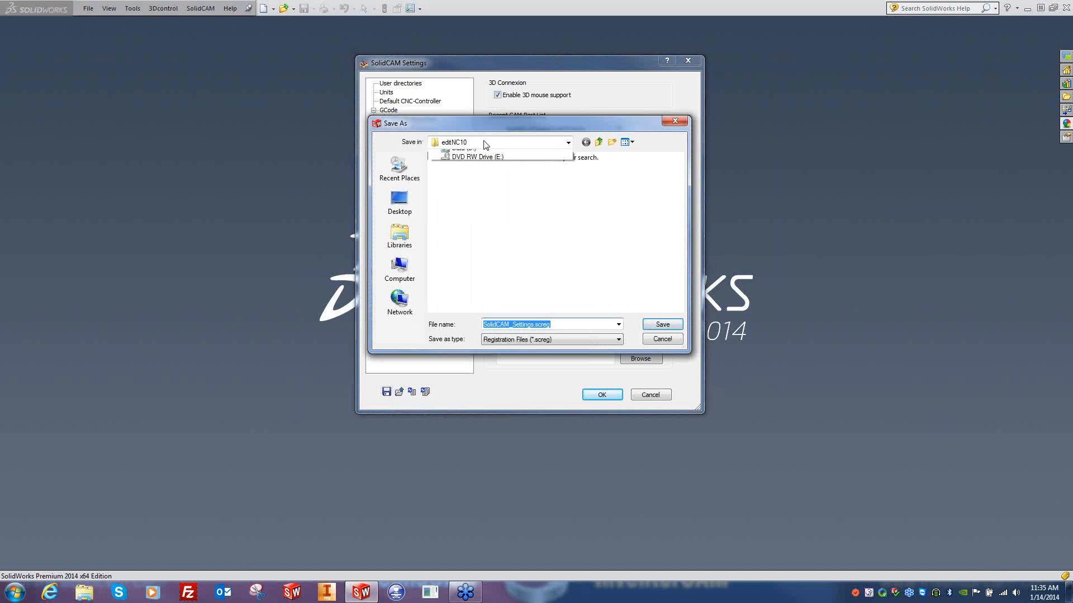
click(463, 246)
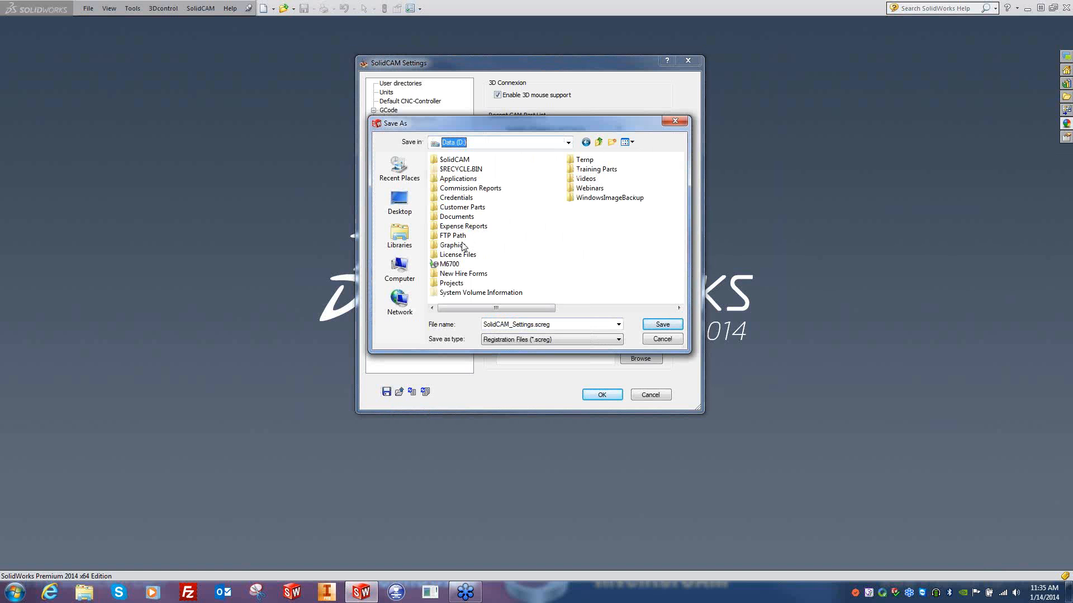
double_click(454, 160)
click(467, 209)
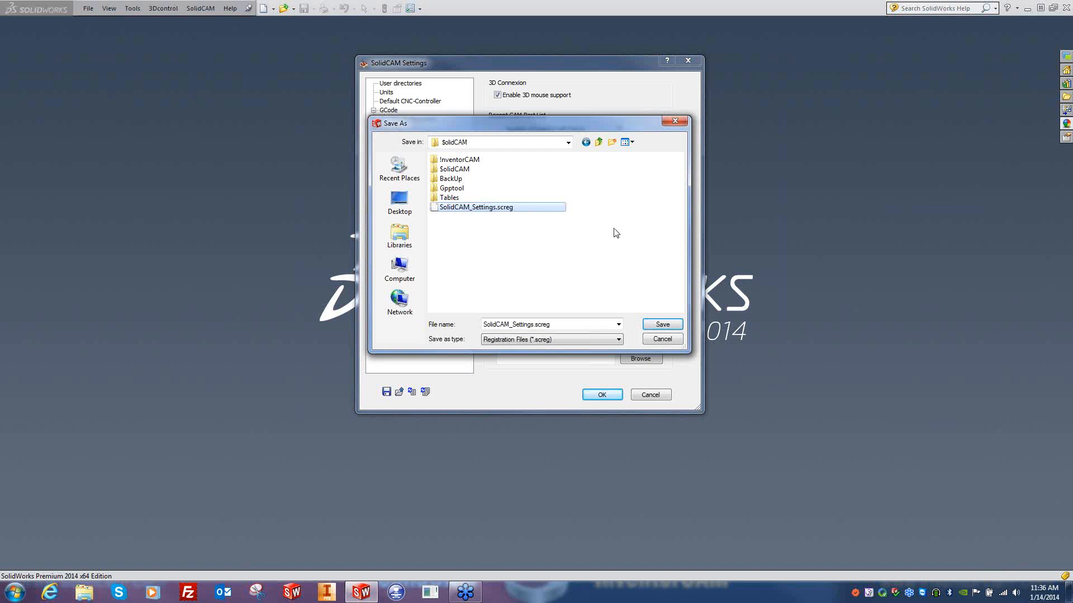
click(662, 324)
click(569, 299)
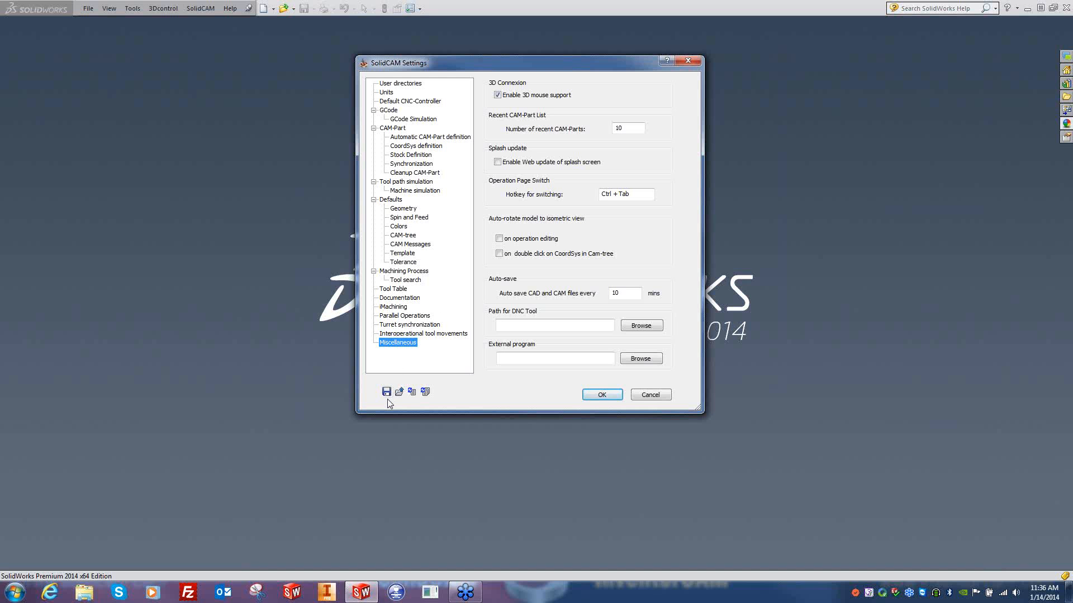
click(612, 397)
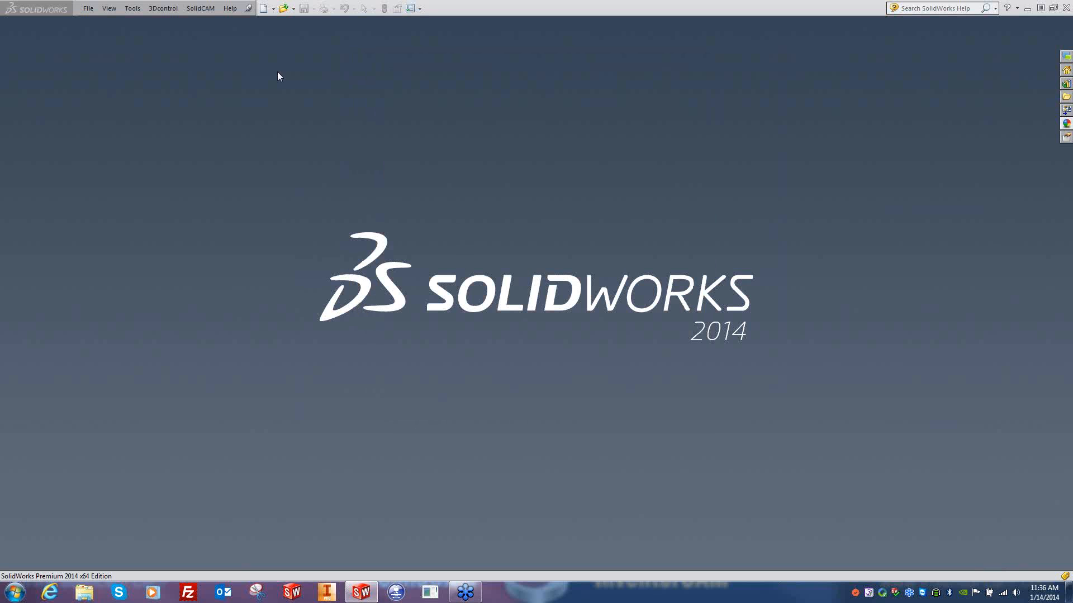